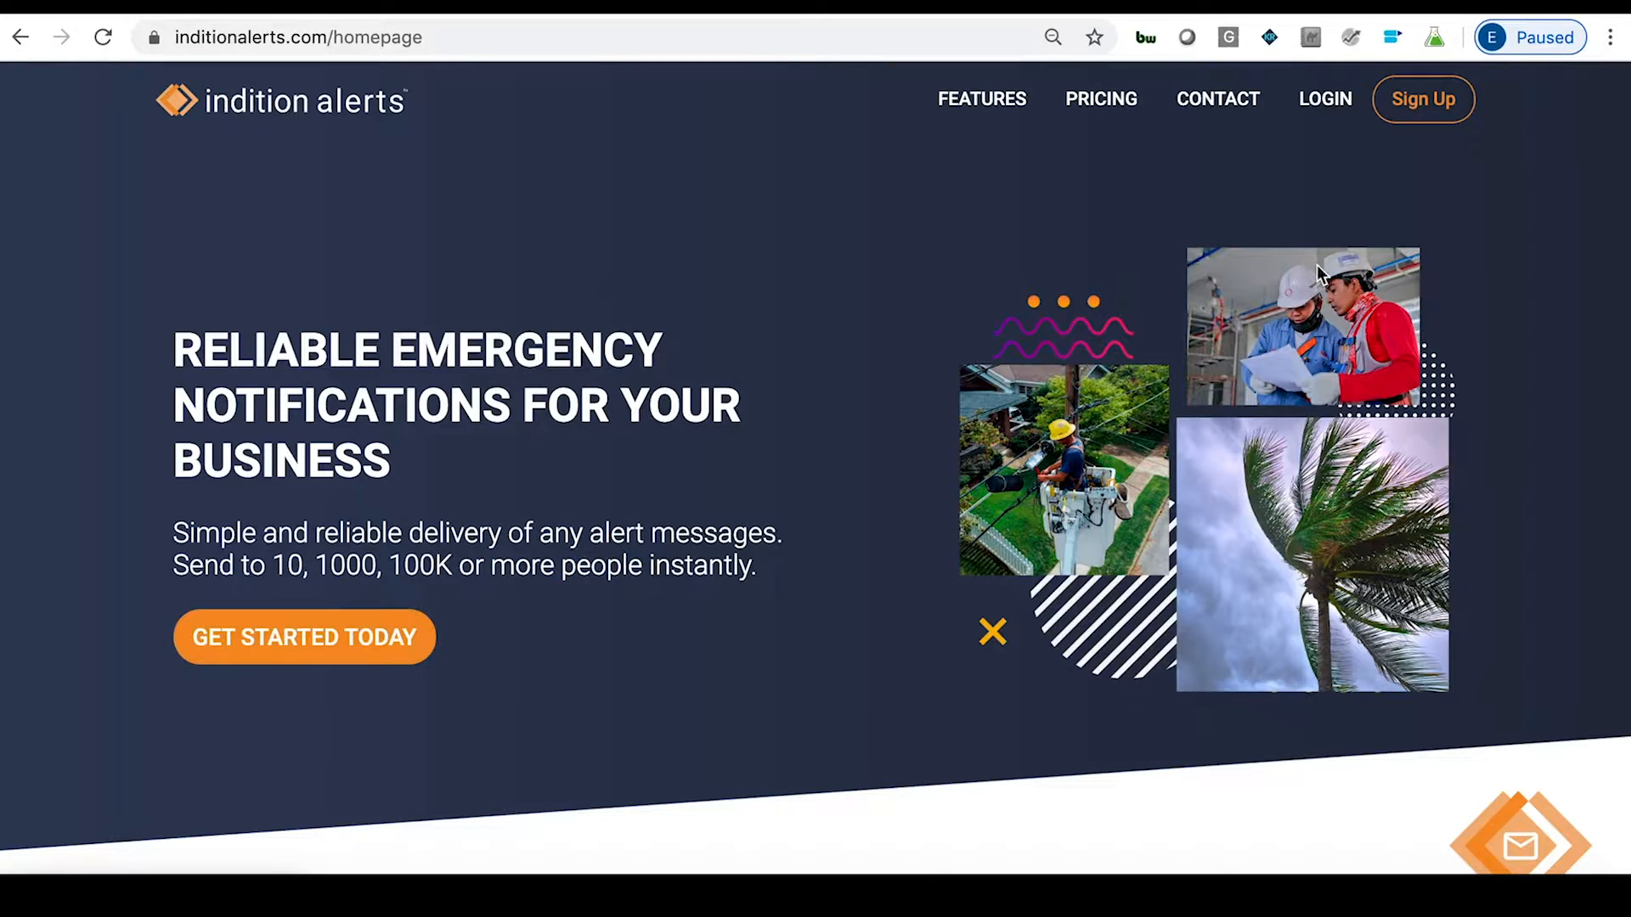
Go to the Sign Up page from the Indition Alerts homepage.
left_click(1424, 100)
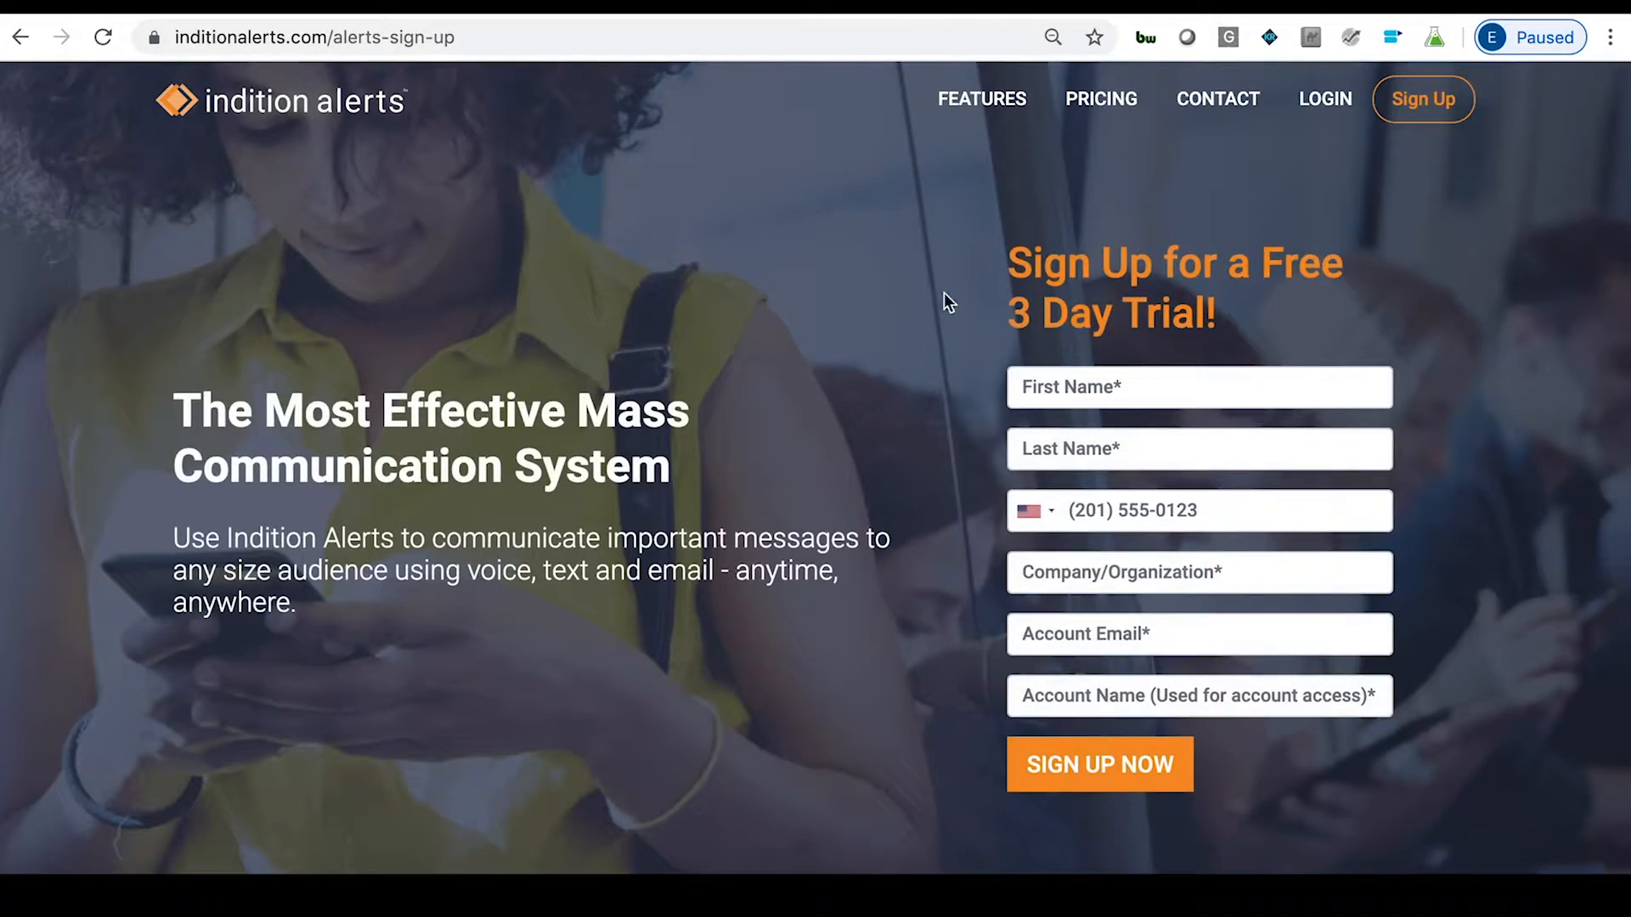
Enter the first and last name in the trial form, correcting a typo.
left_click(1114, 389)
type("Demonstartion")
key("BackSpace")
key("BackSpace")
key("BackSpace")
key("BackSpace")
key("BackSpace")
key("BackSpace")
type("ration")
key("Tab")
type("SignUp")
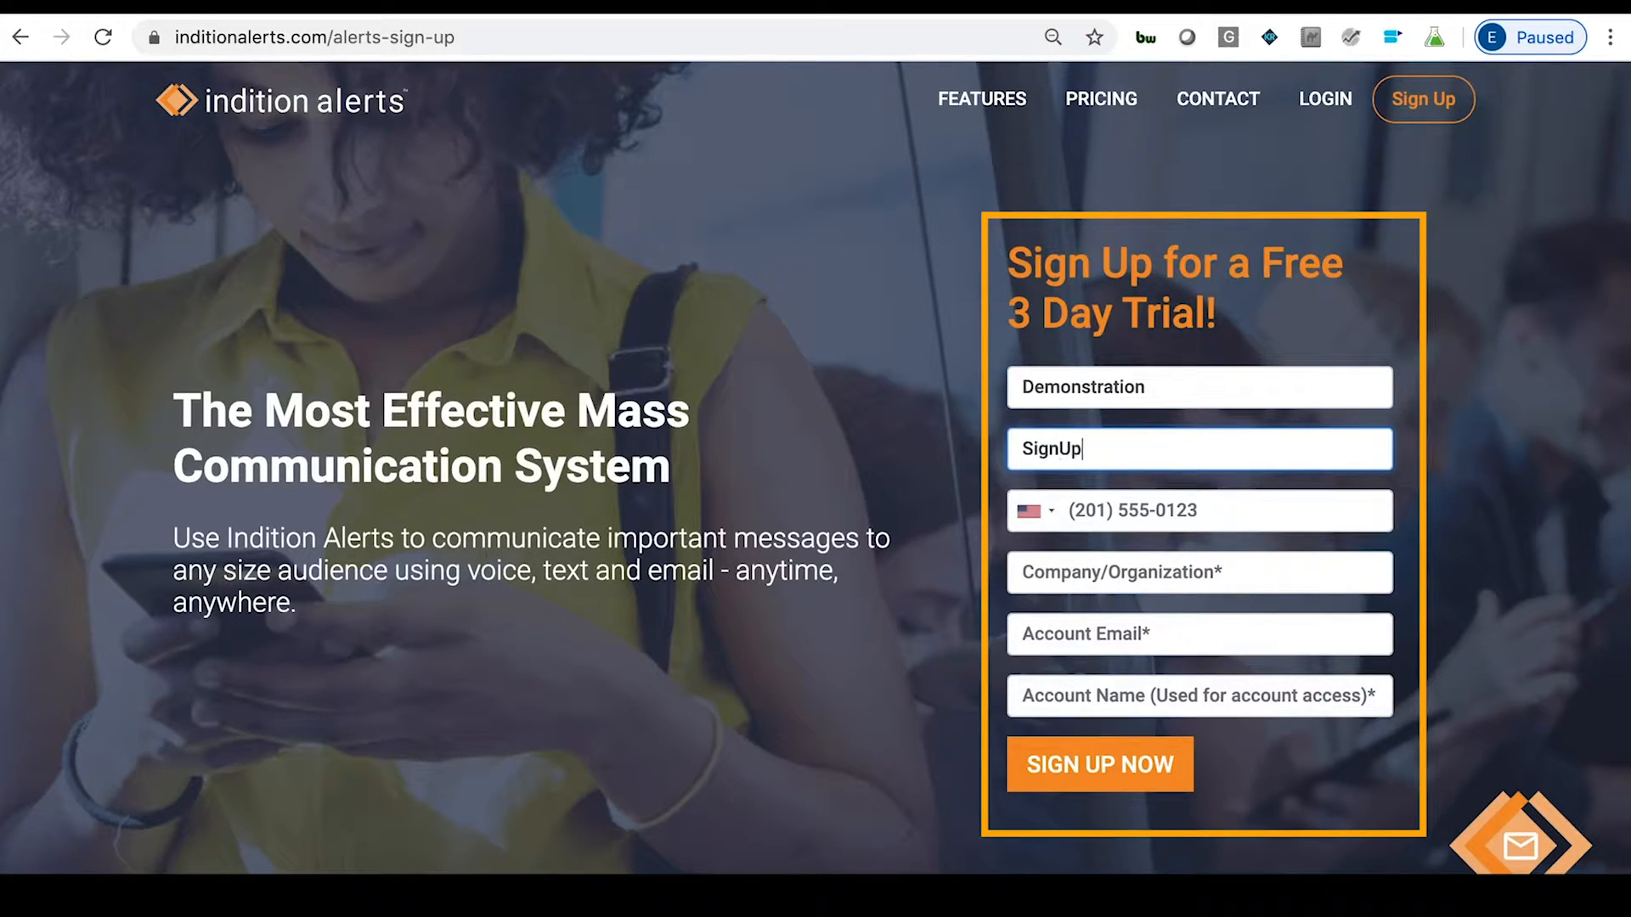
Fill in the phone number, the company name and the start of the account e-mail.
left_click(1175, 510)
left_click(1164, 559)
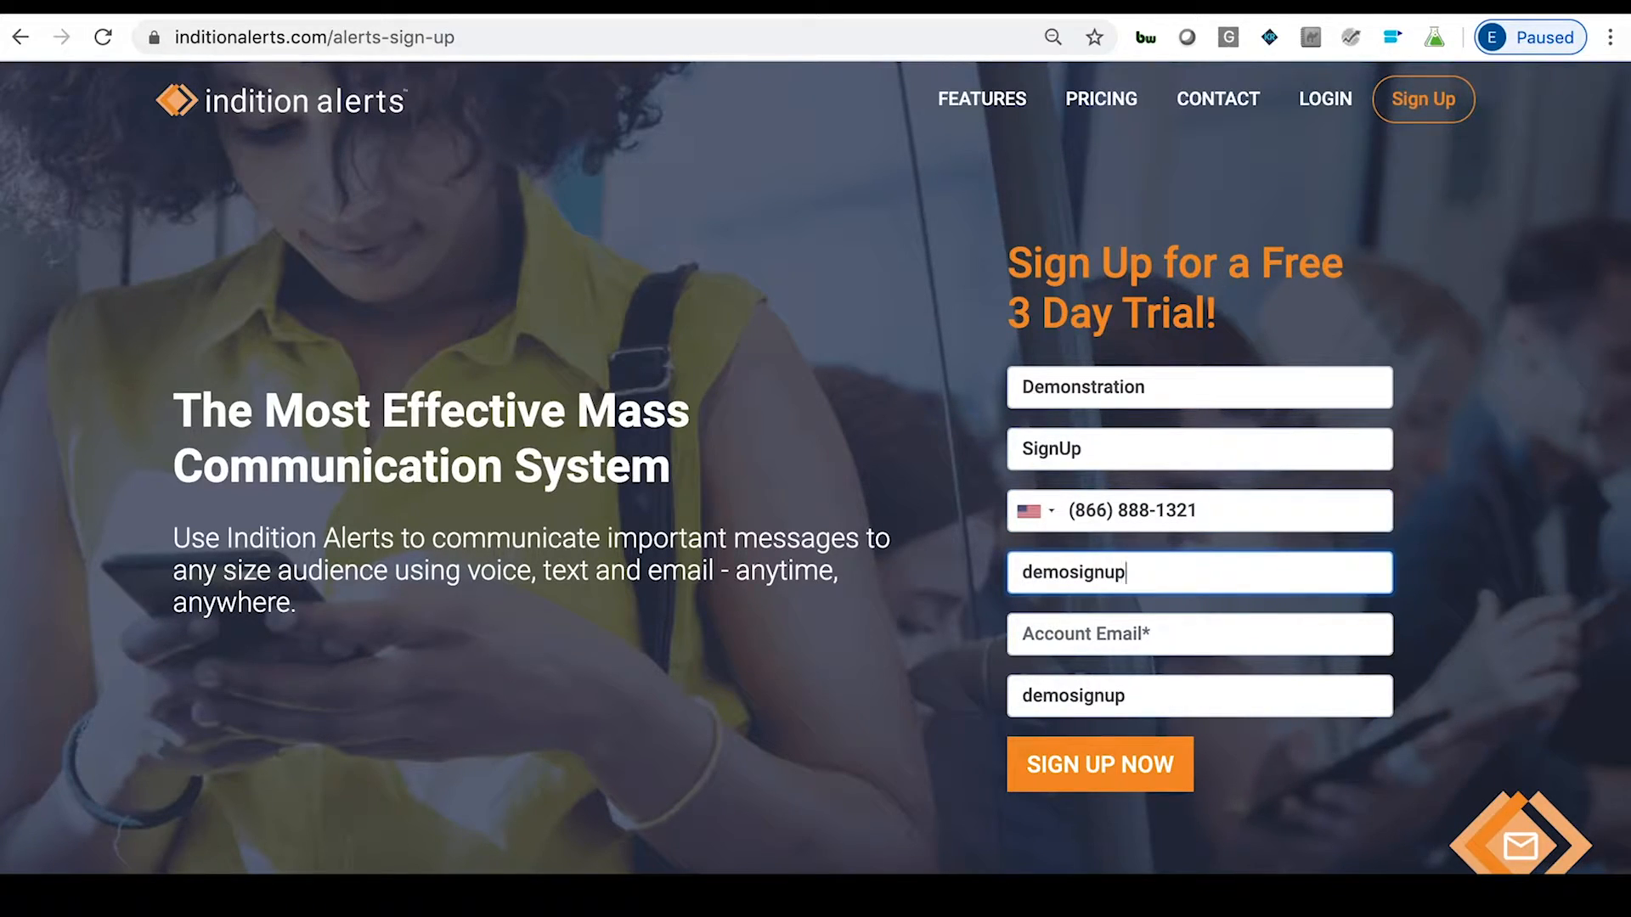
key("Tab")
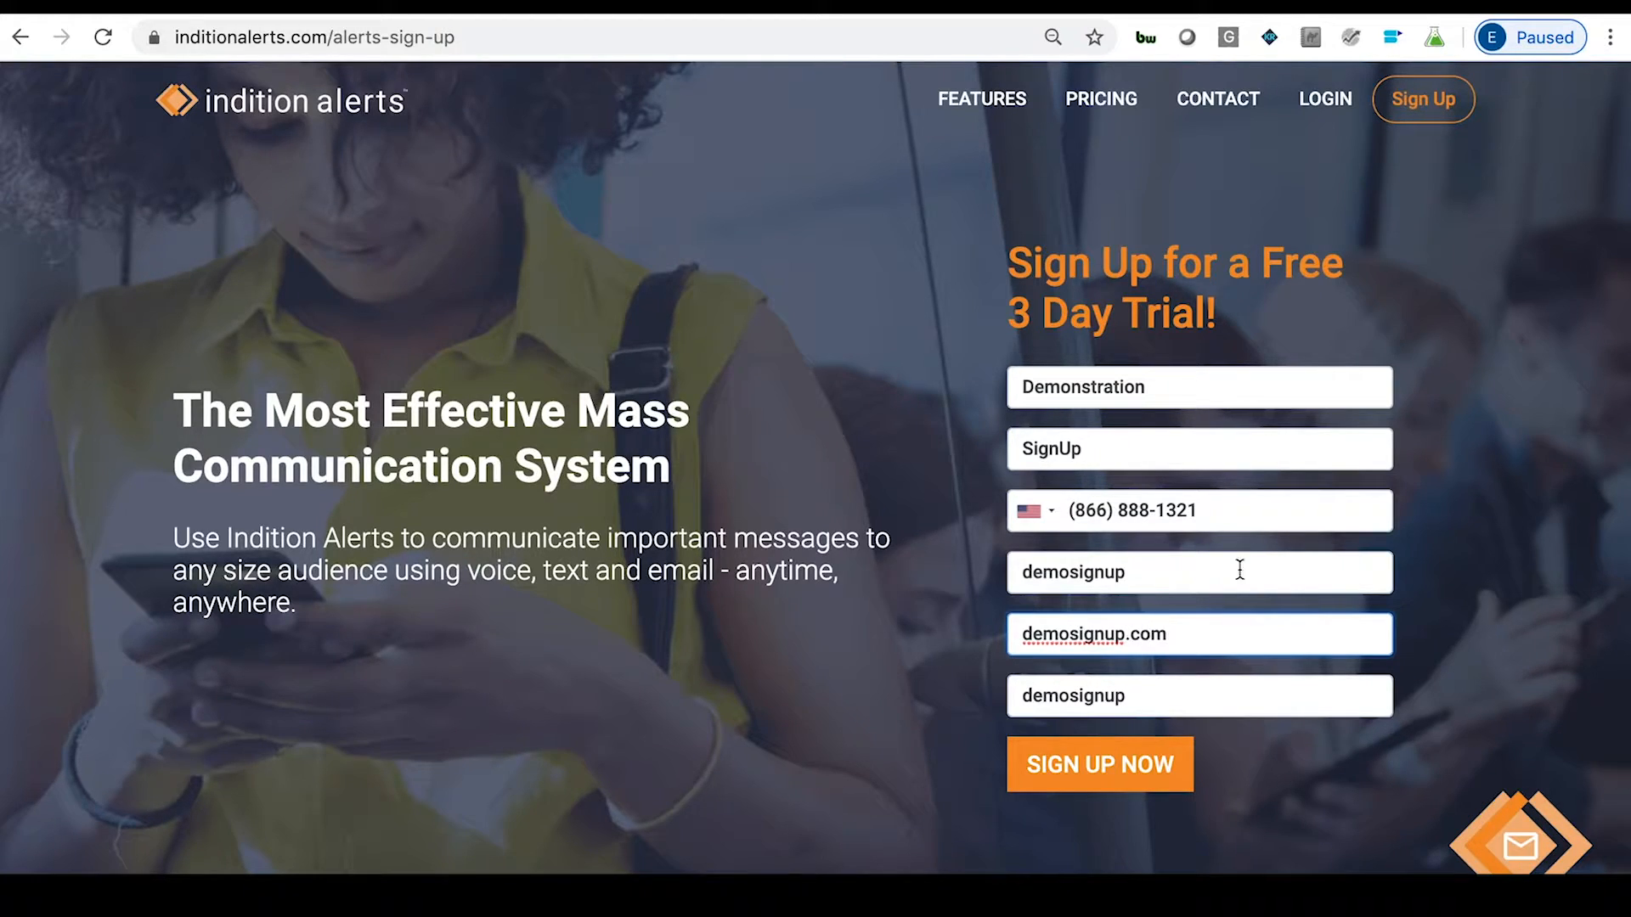
Check the company and account name entries and complete the account e-mail address.
left_click(1147, 574)
double_click(1130, 575)
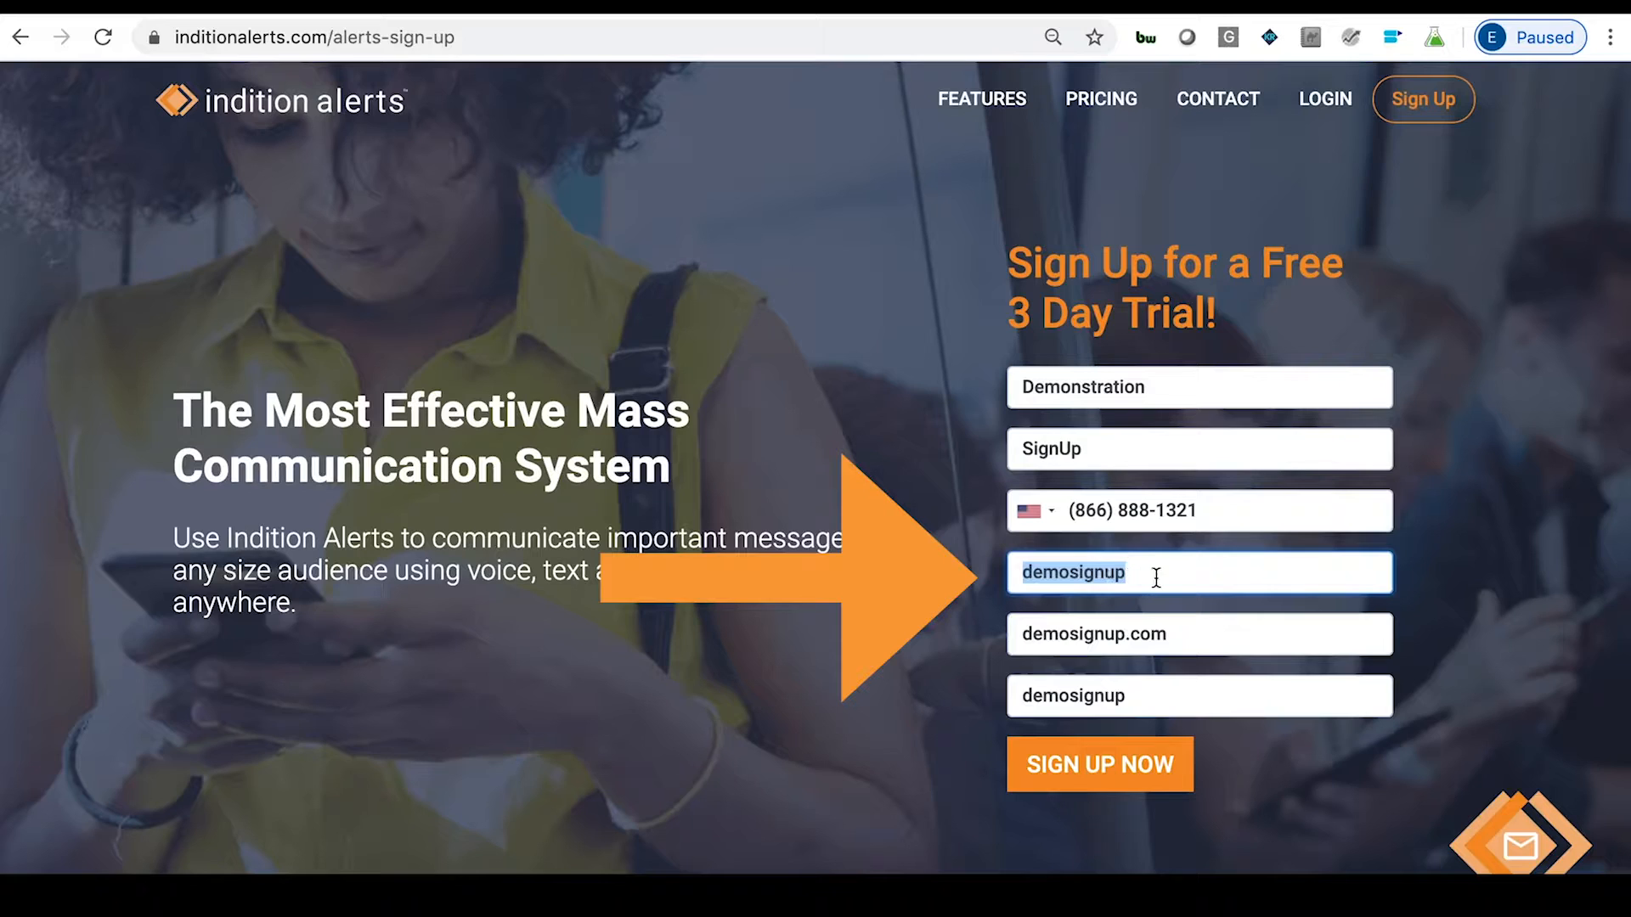
left_click(1155, 575)
double_click(1155, 705)
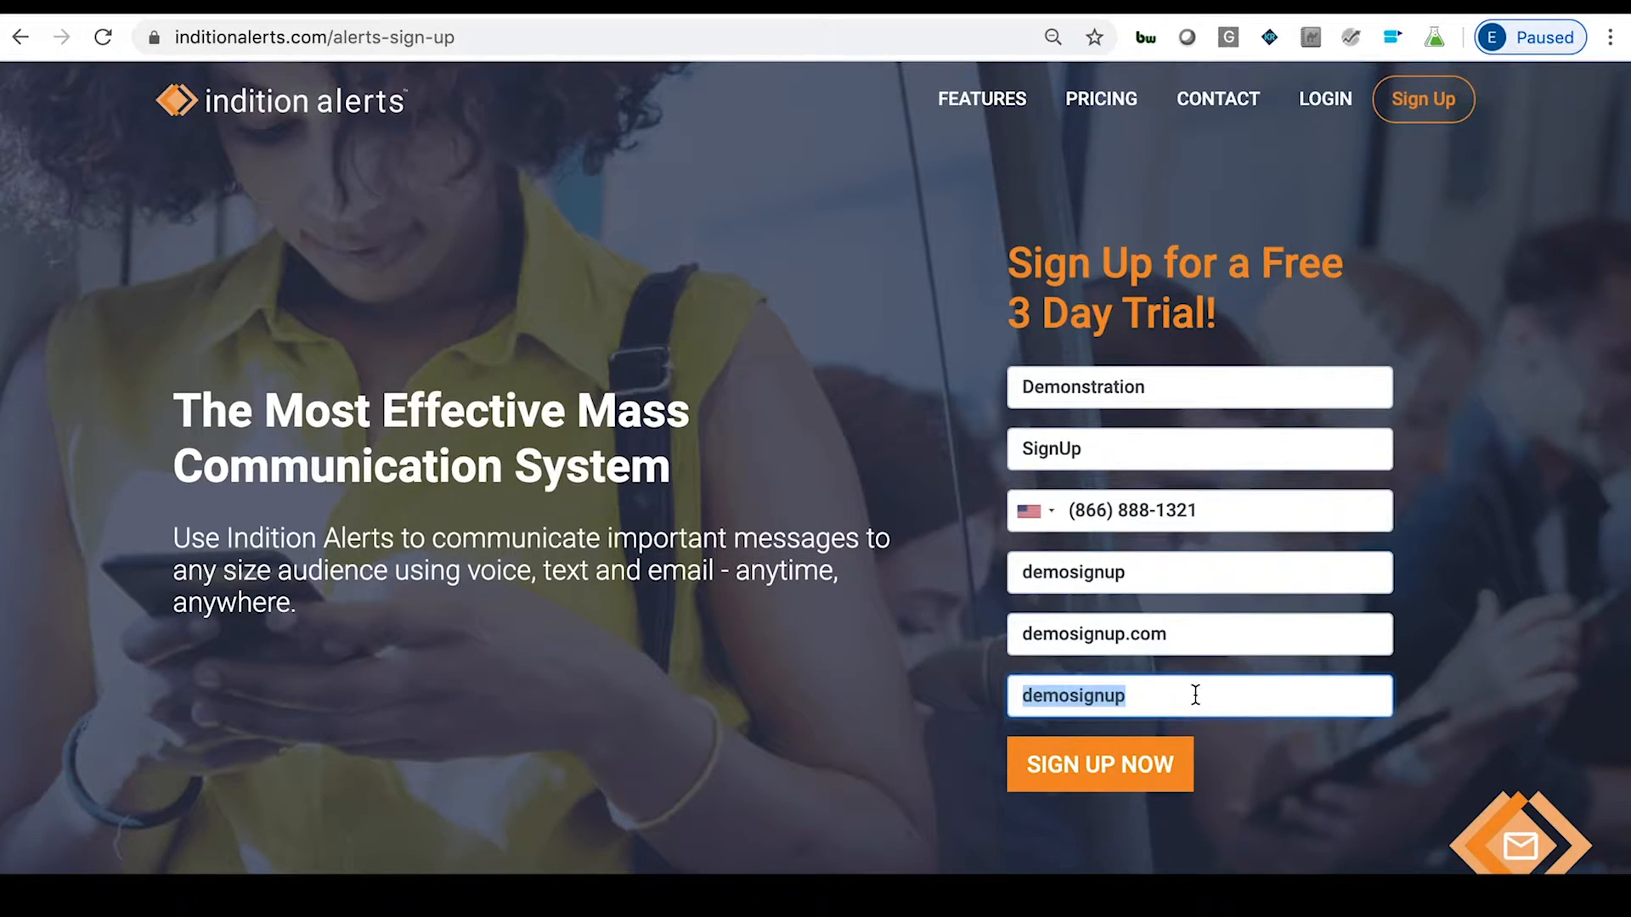
left_click(1179, 706)
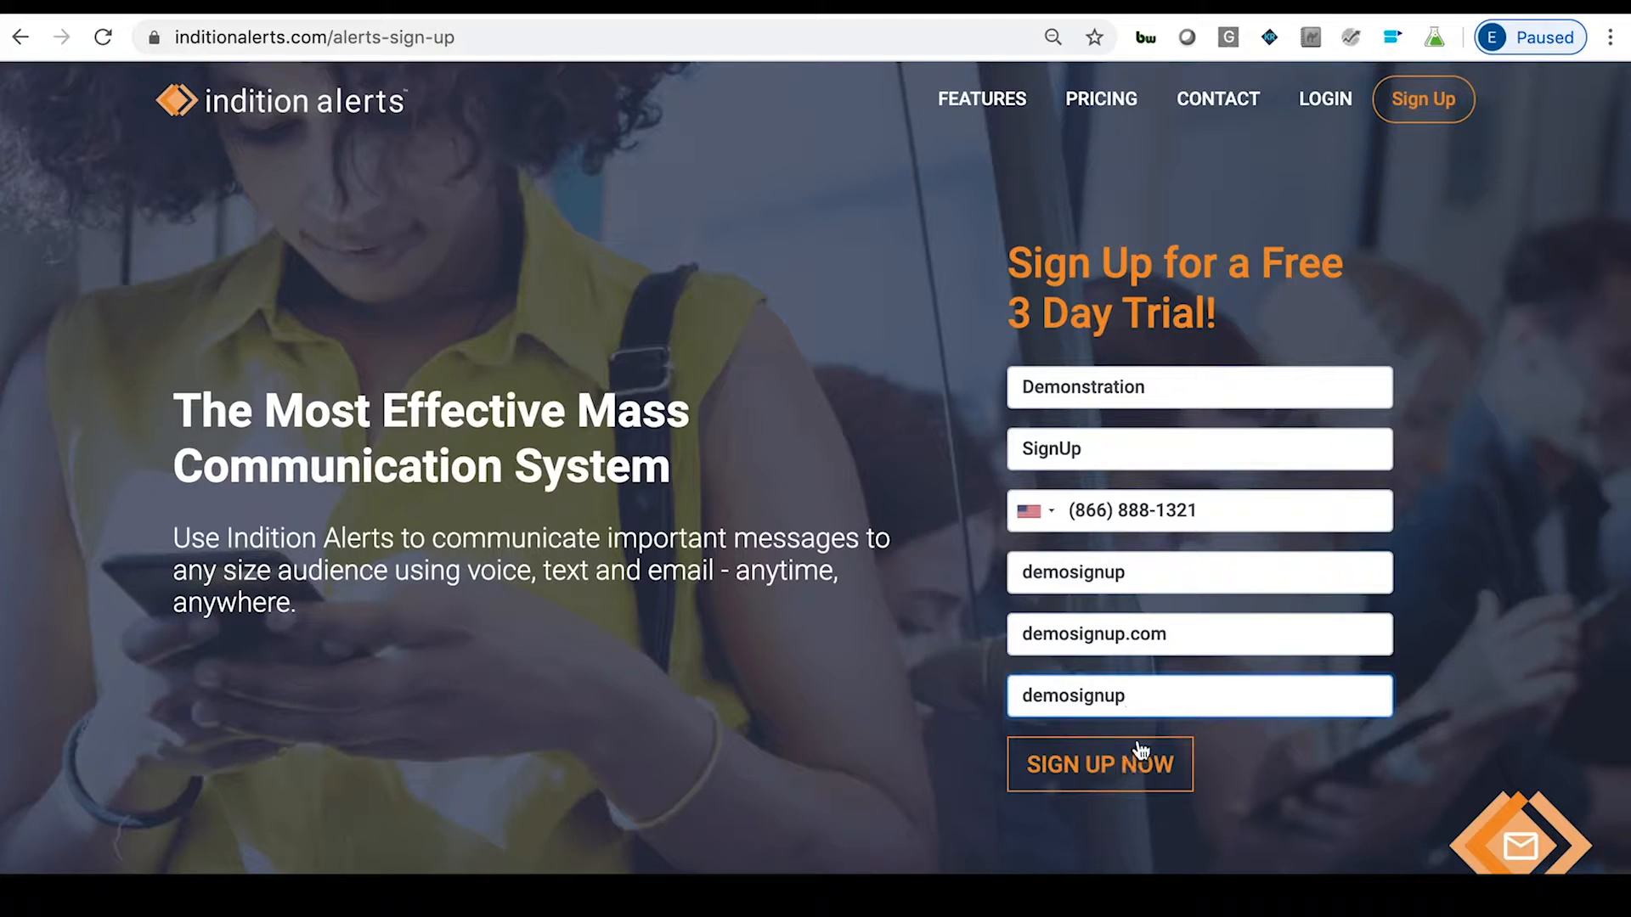
left_click(1131, 635)
key("BackSpace")
type("@inditionaler")
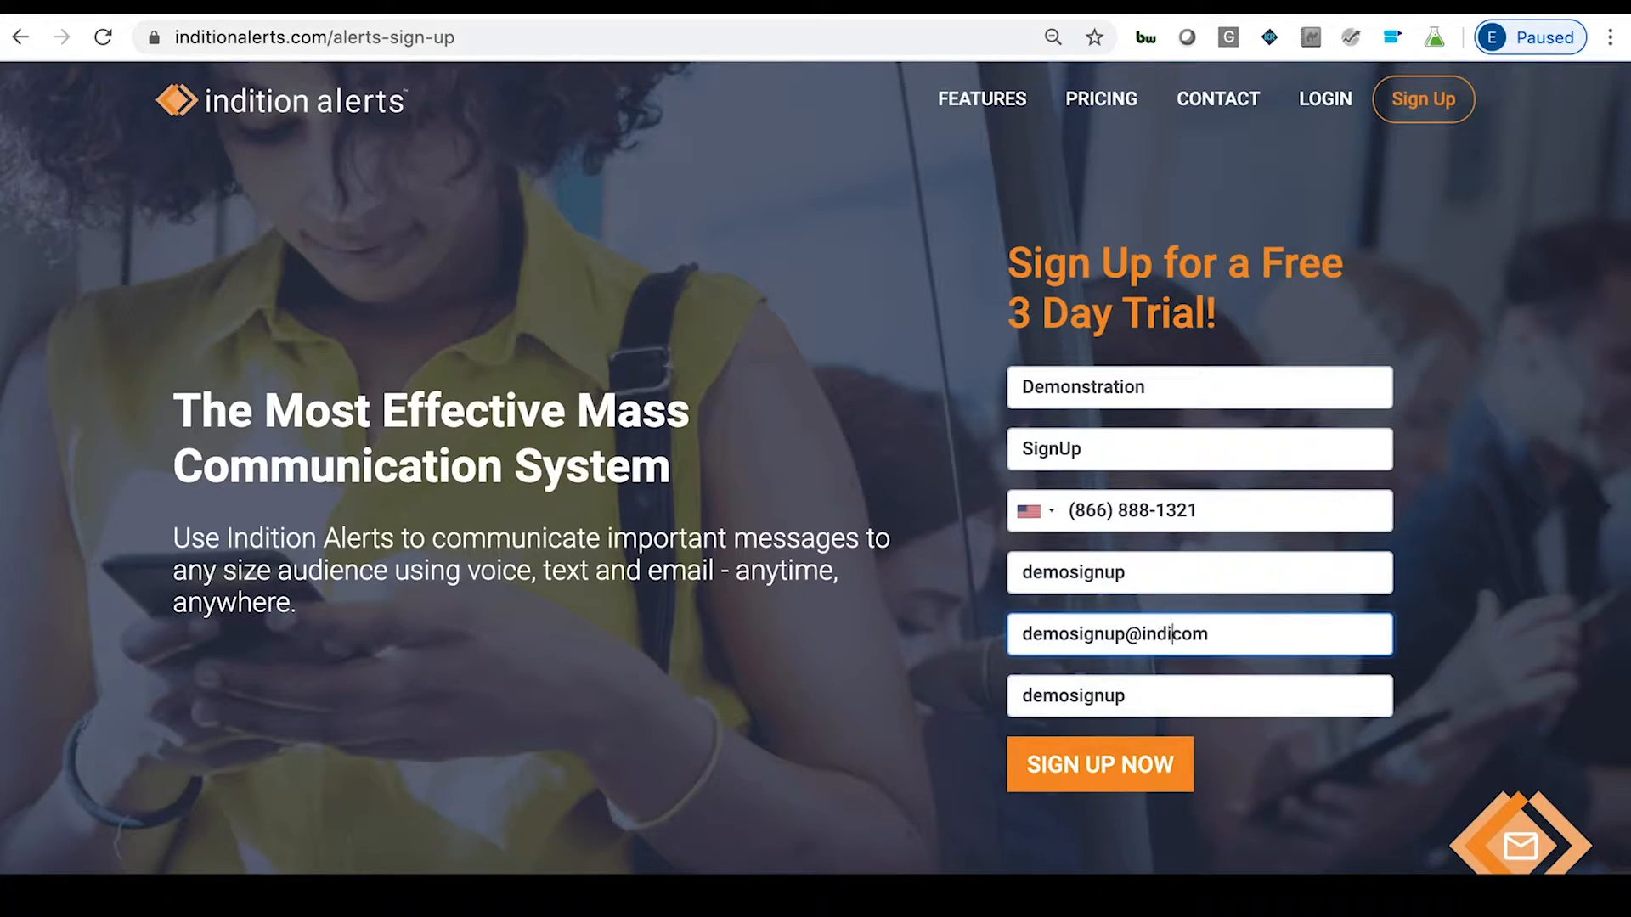
type("ts.")
Submit the sign-up form, then enter, confirm and save the account password.
left_click(1131, 751)
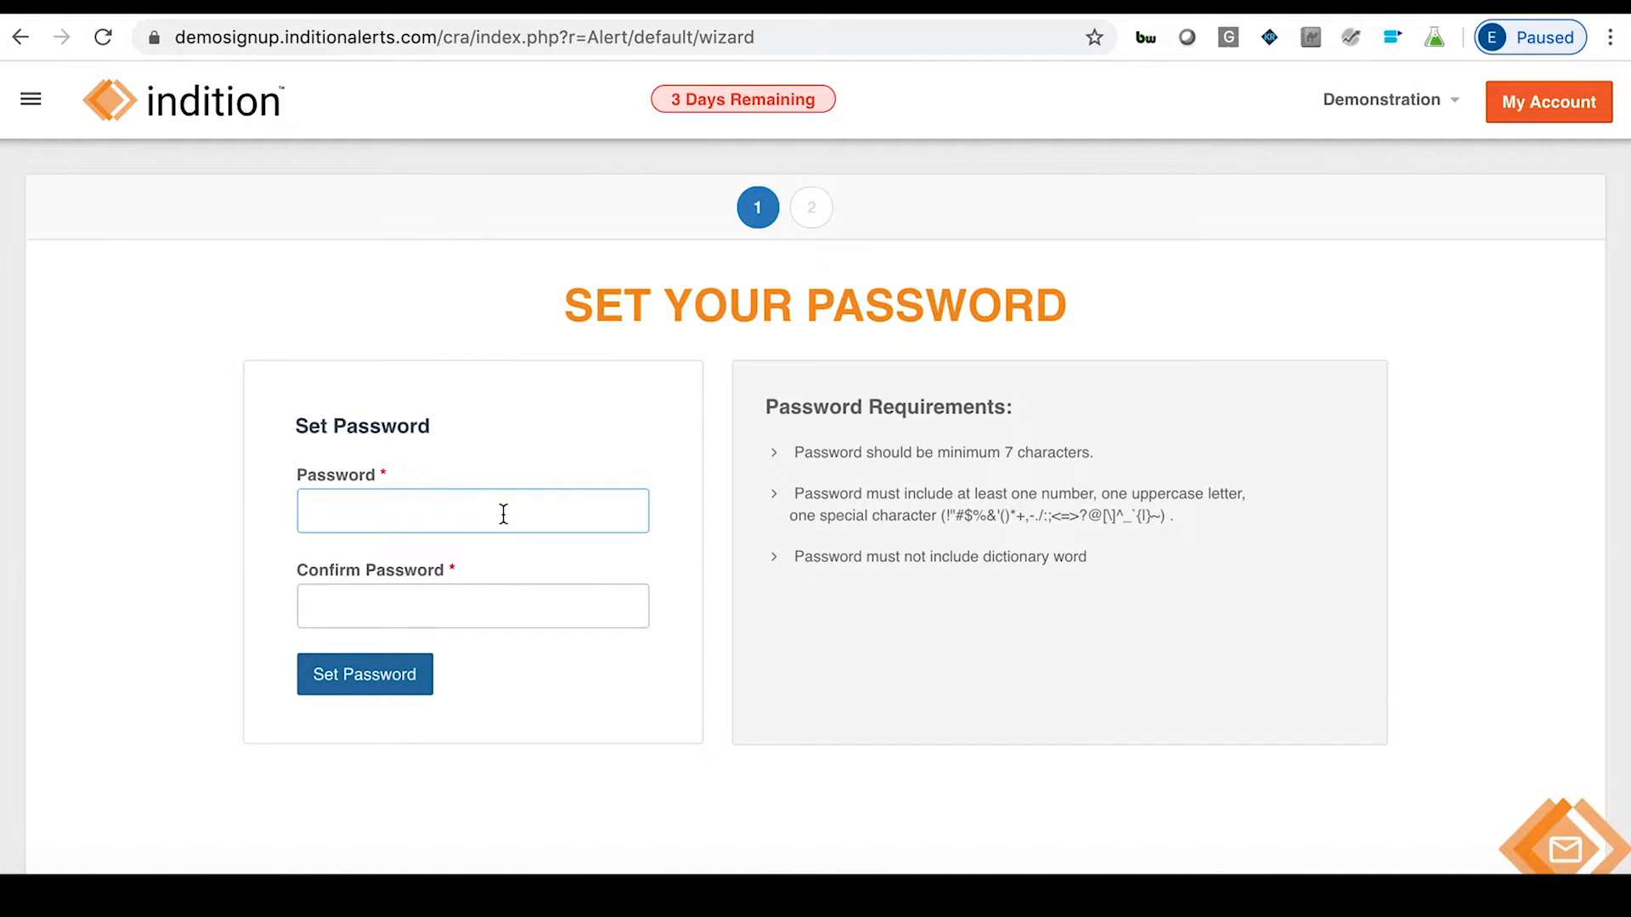
type("••••••••")
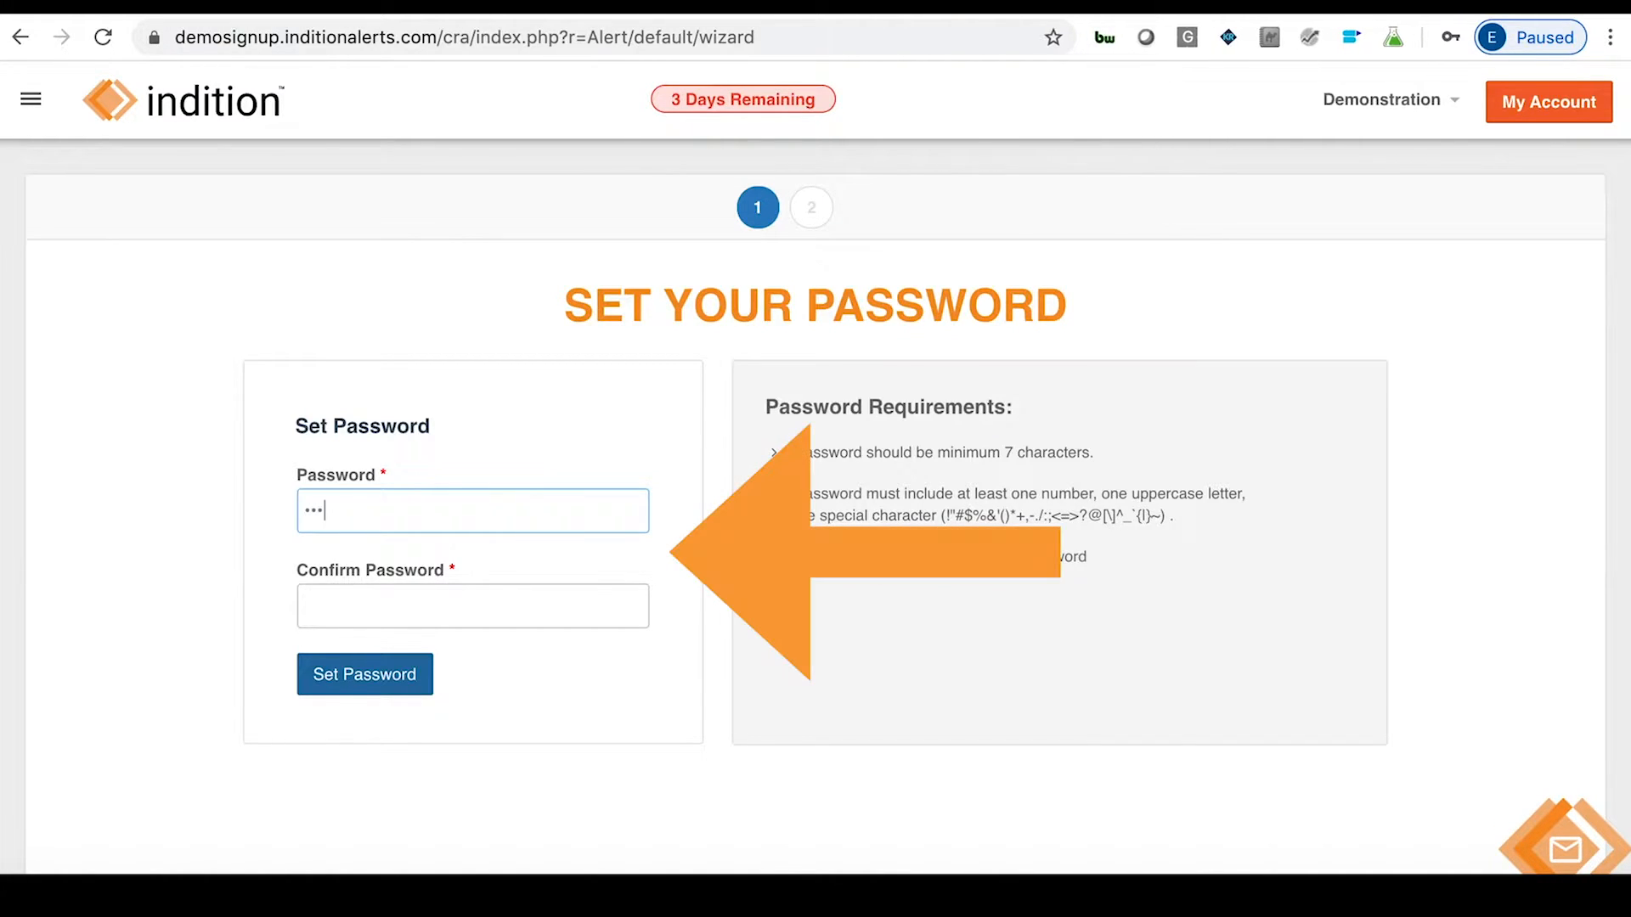
type("••")
key("Tab")
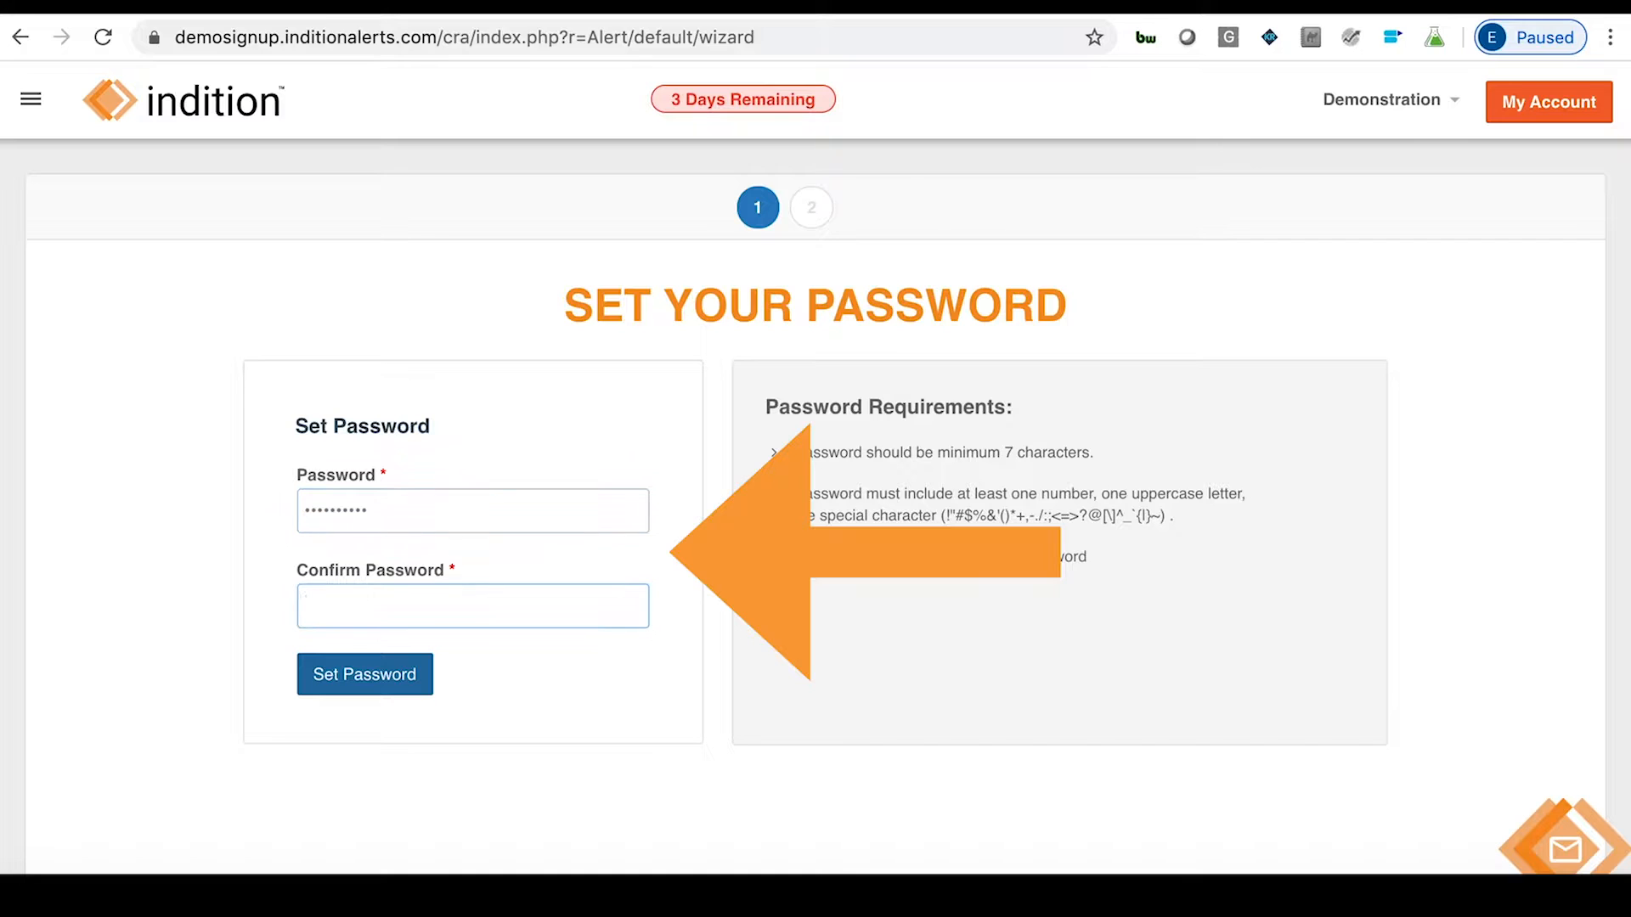
type("••••••••••")
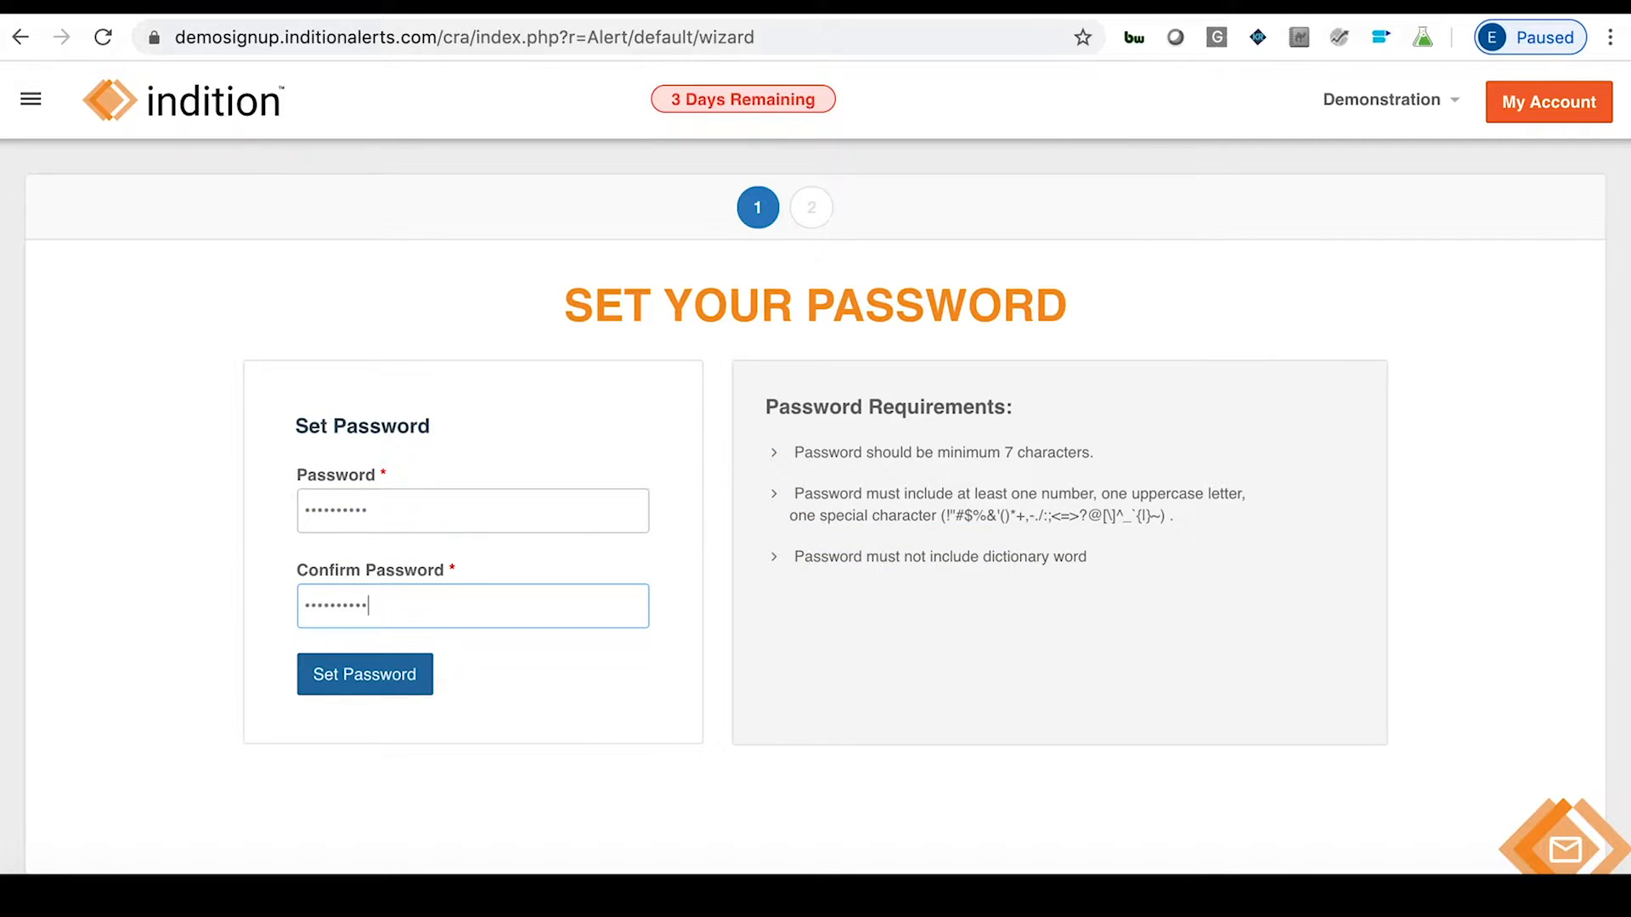
left_click(375, 677)
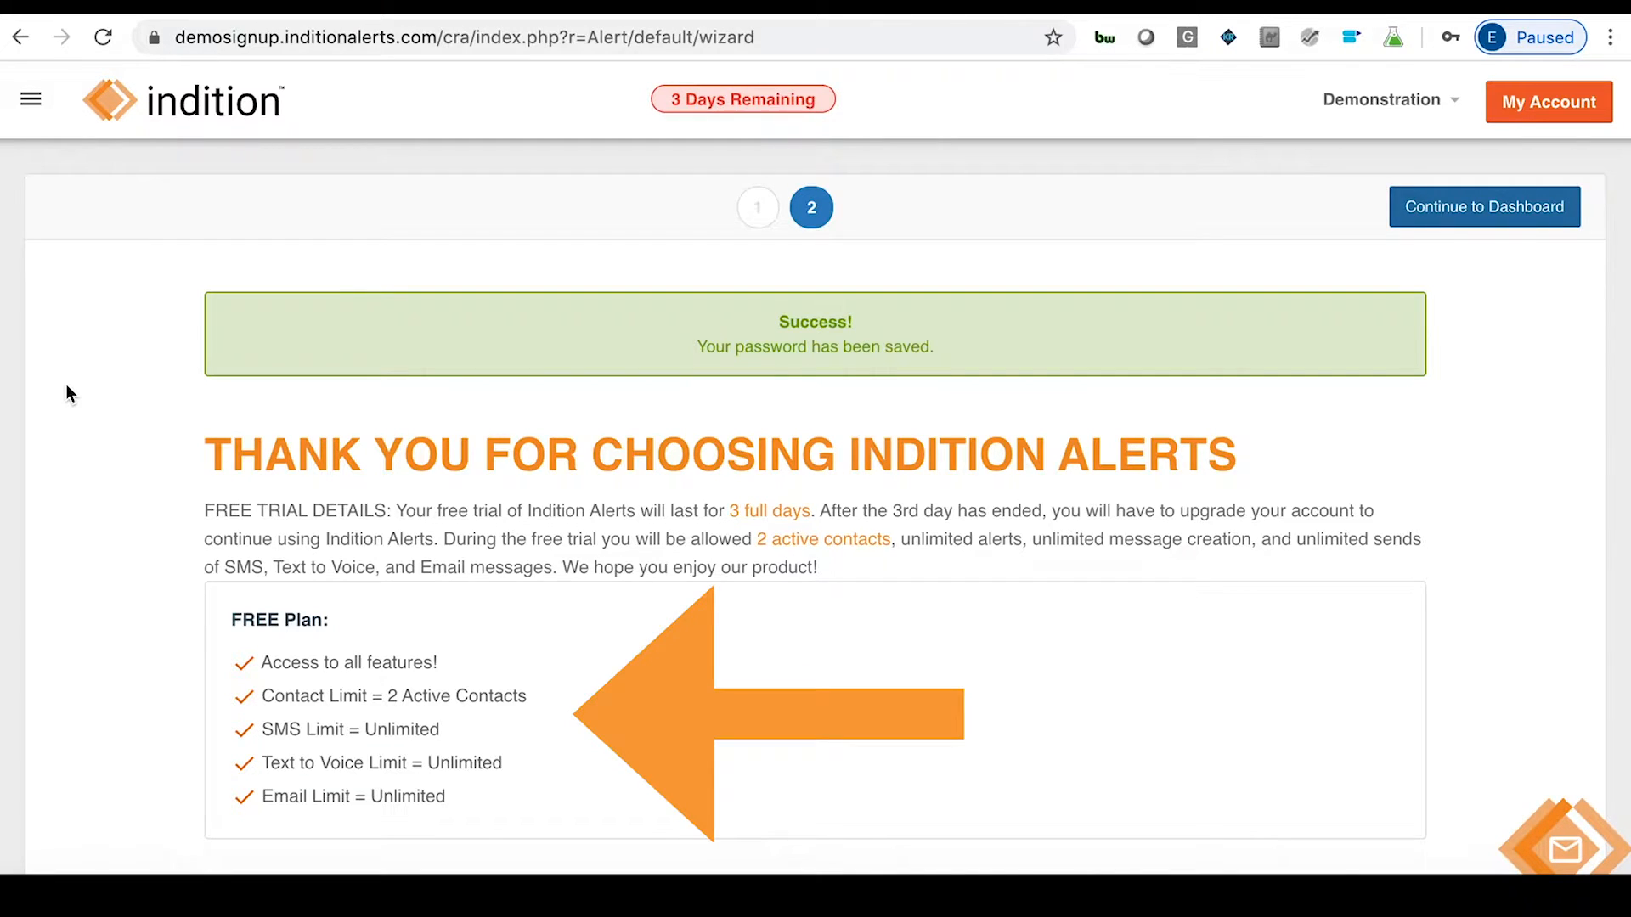
Look over the trial and upgrade plans, then continue to the dashboard.
scroll(68, 393, "down", 6)
scroll(67, 392, "down", 10)
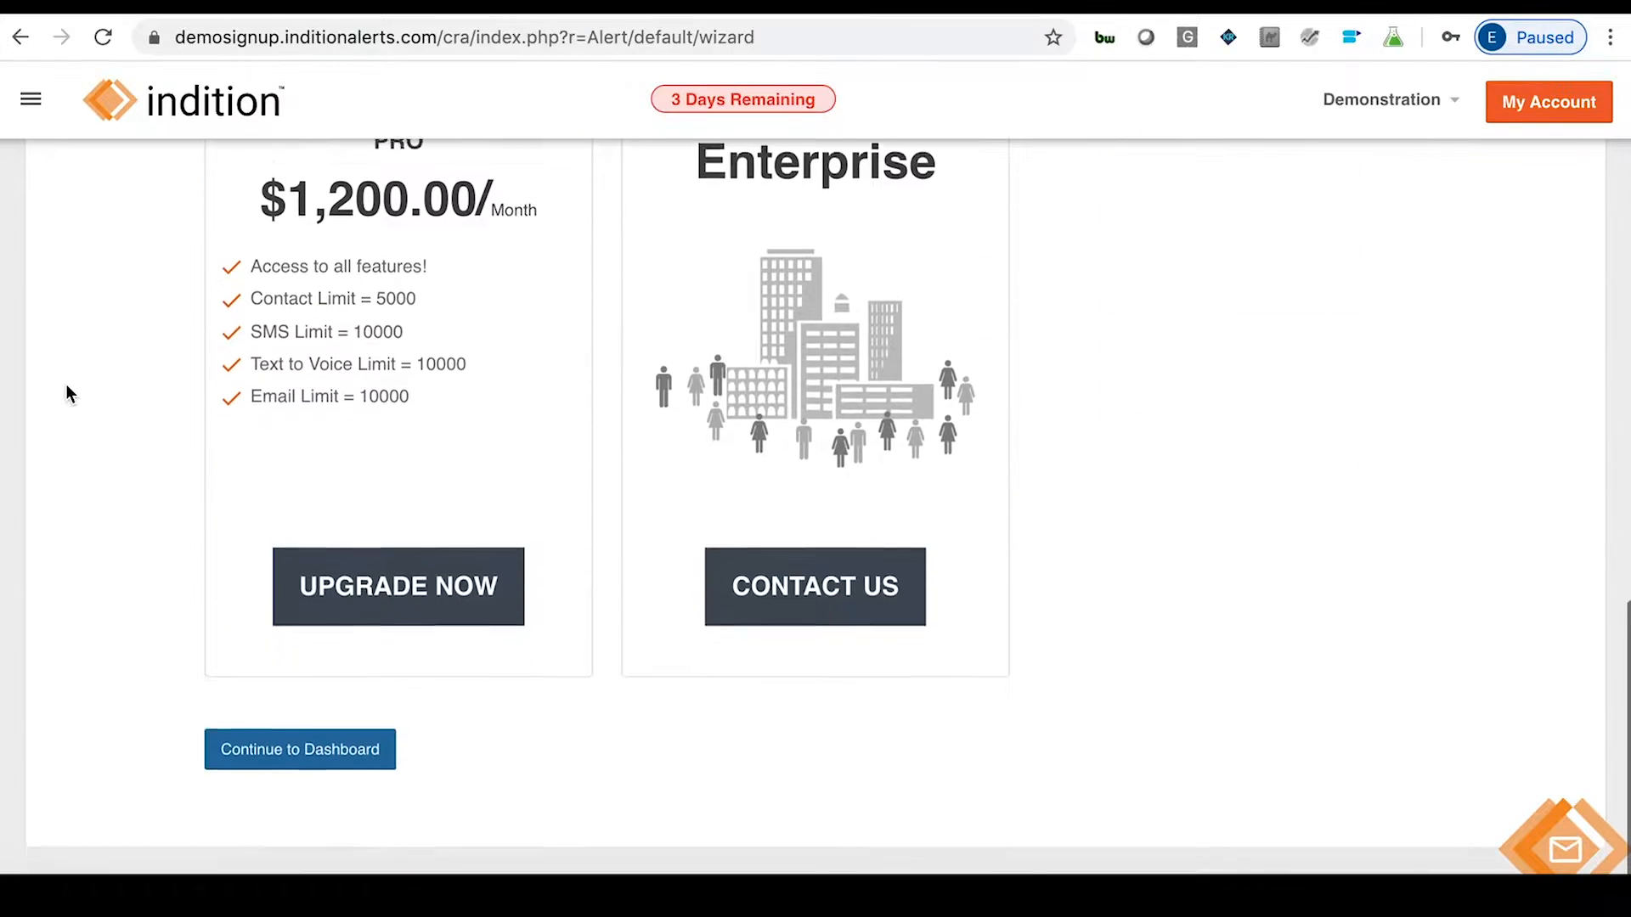
scroll(65, 384, "up", 15)
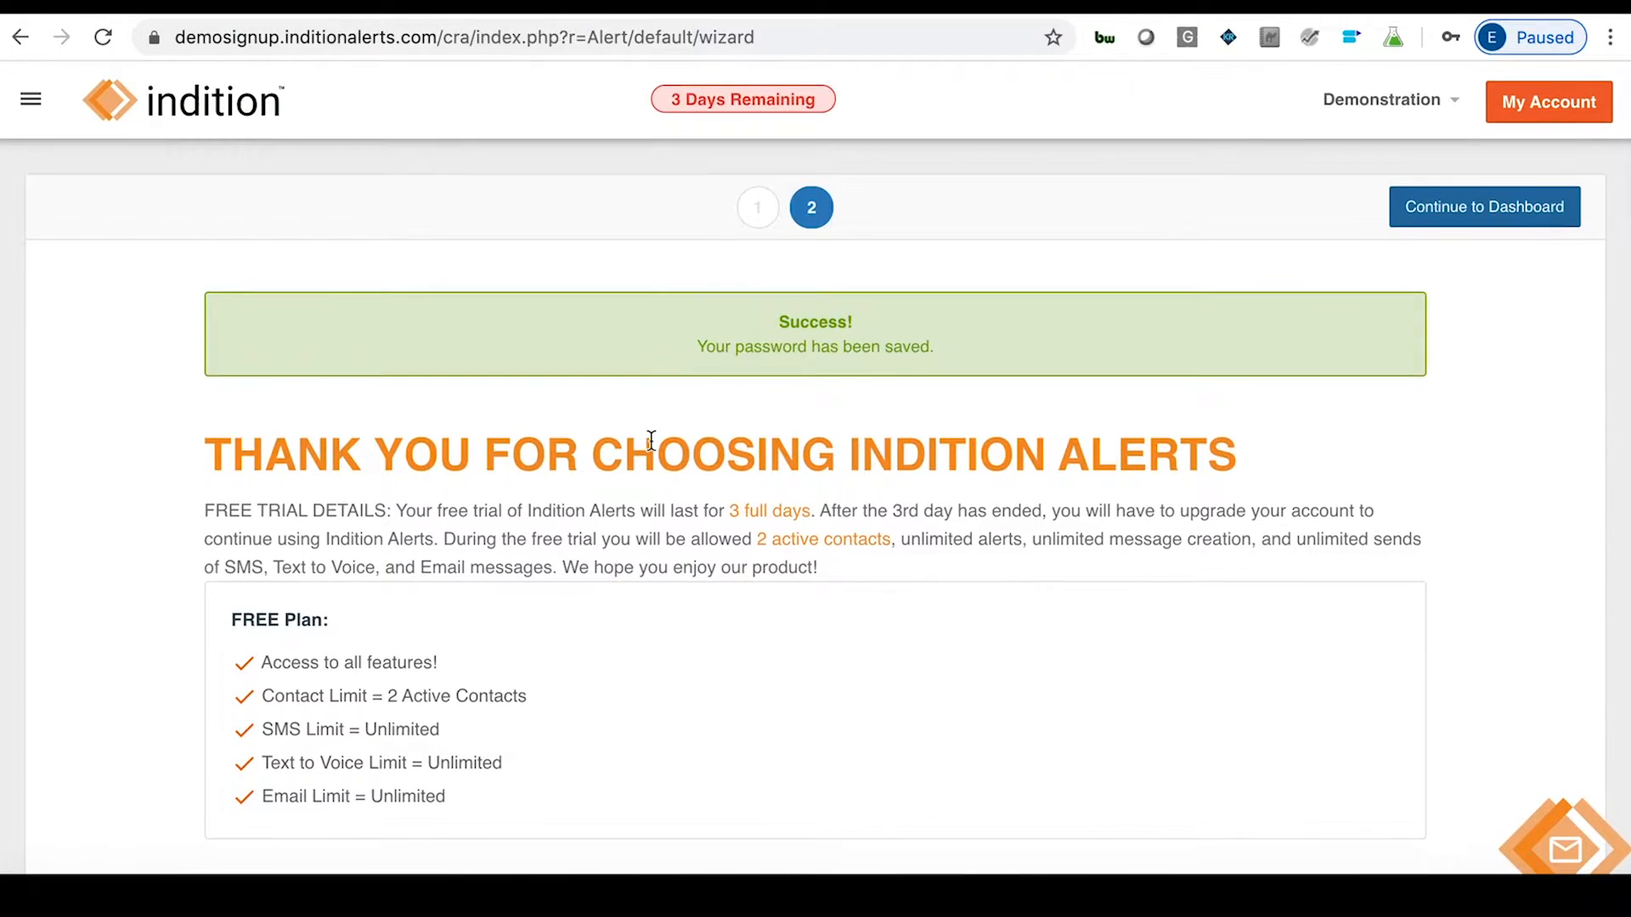
left_click(1459, 211)
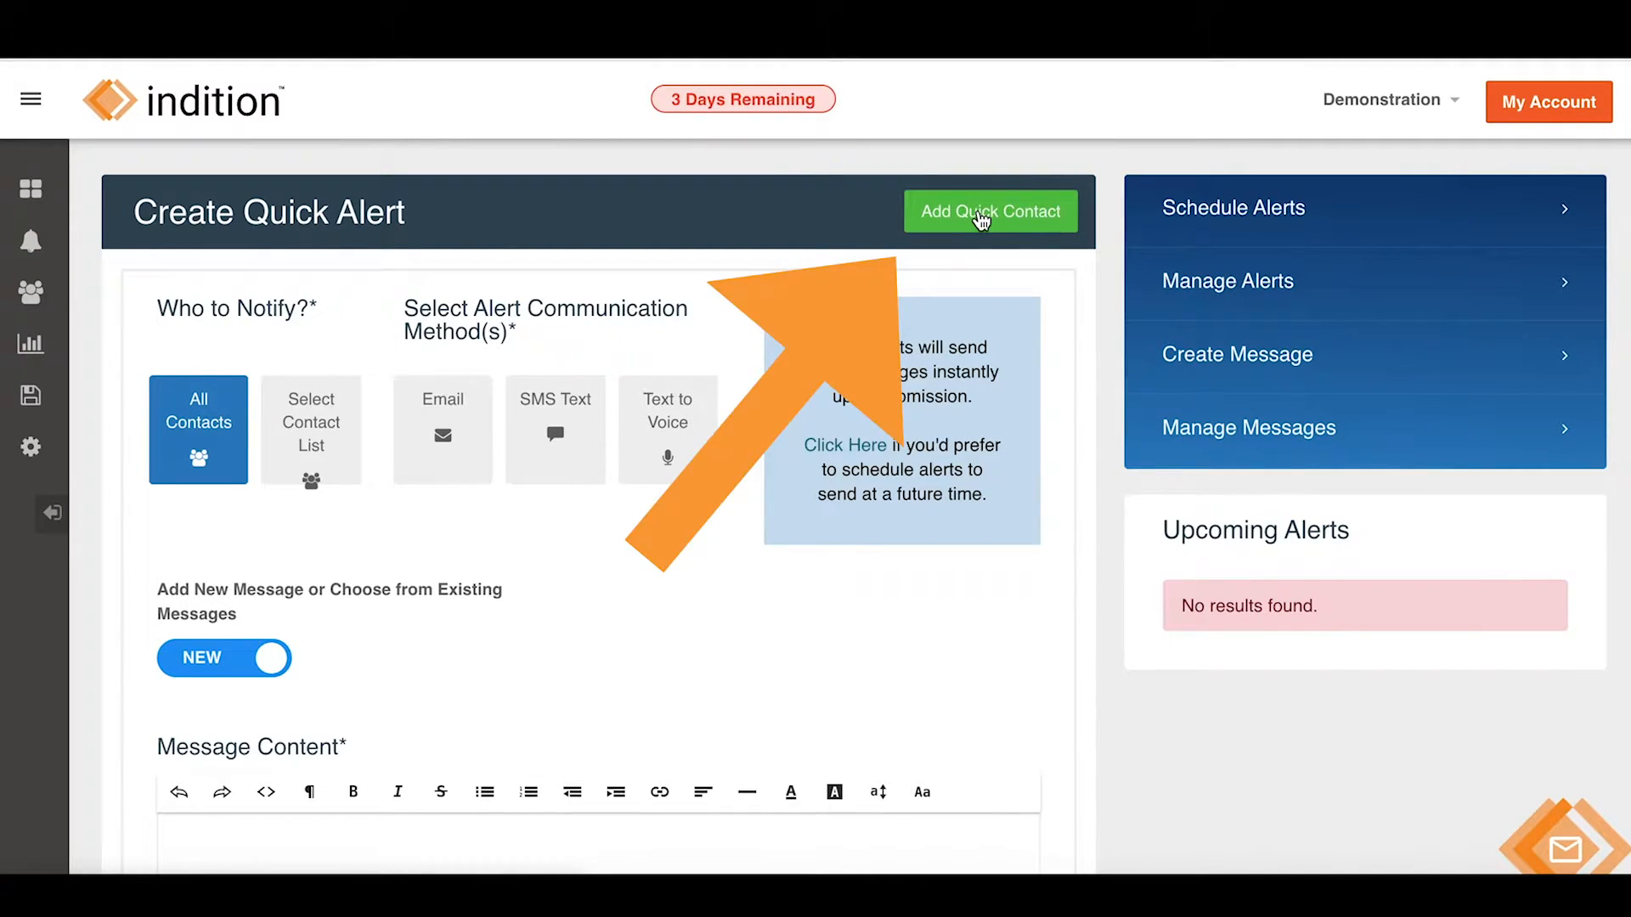
mouse_move(34, 302)
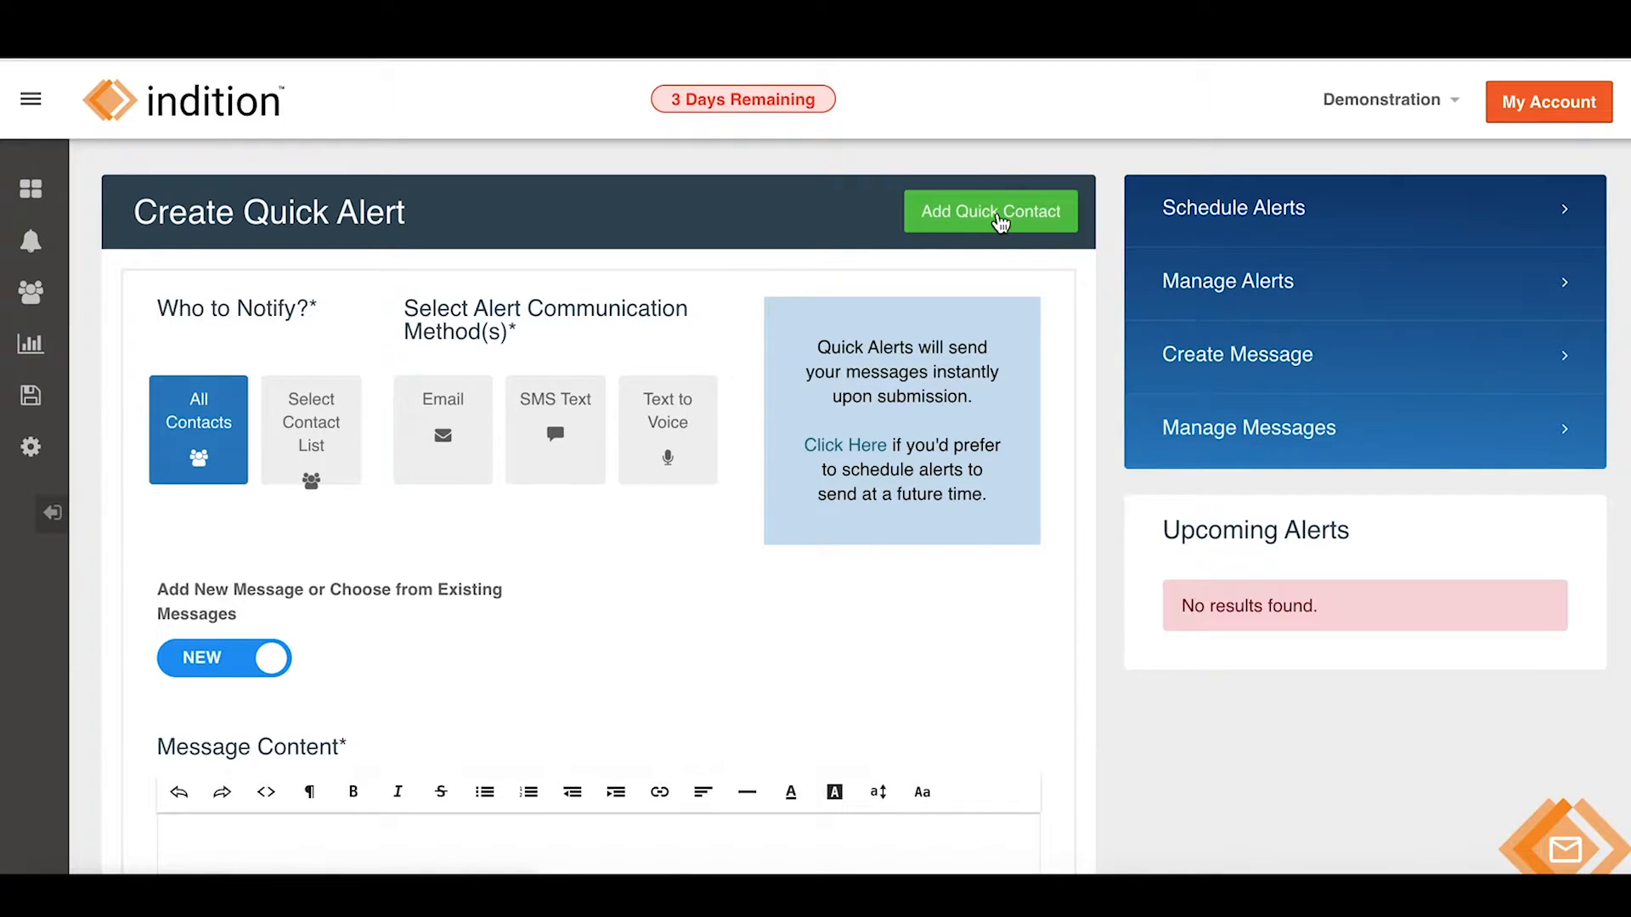
Start a new quick contact and enter its first name.
left_click(1001, 223)
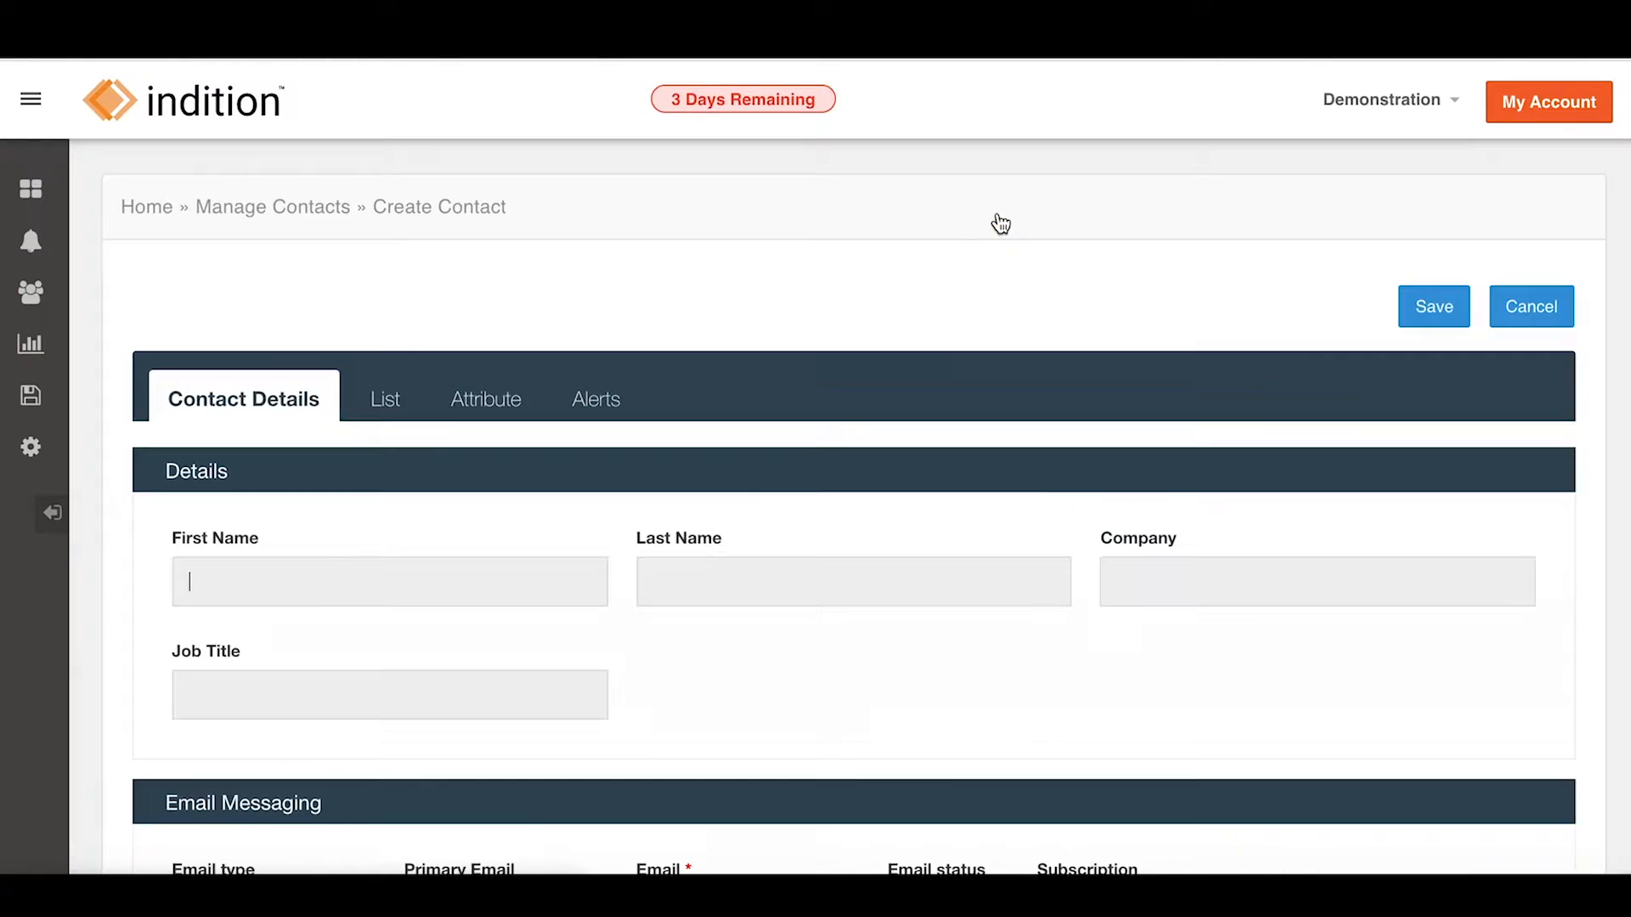
left_click(284, 567)
type("DemoContact")
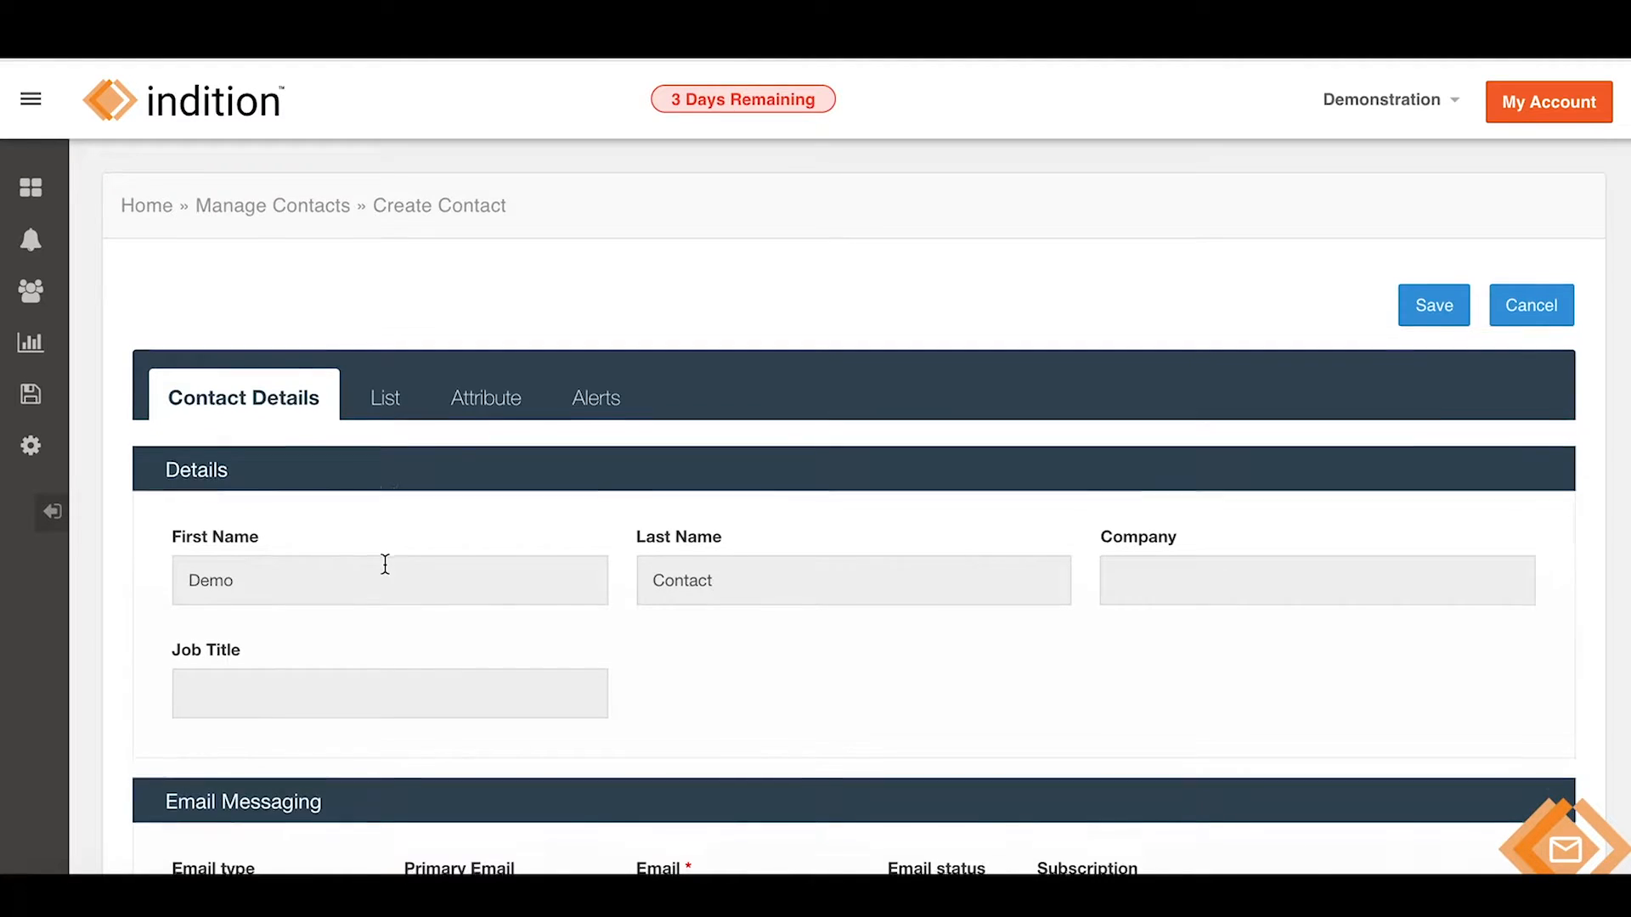
scroll(385, 569, "down", 2)
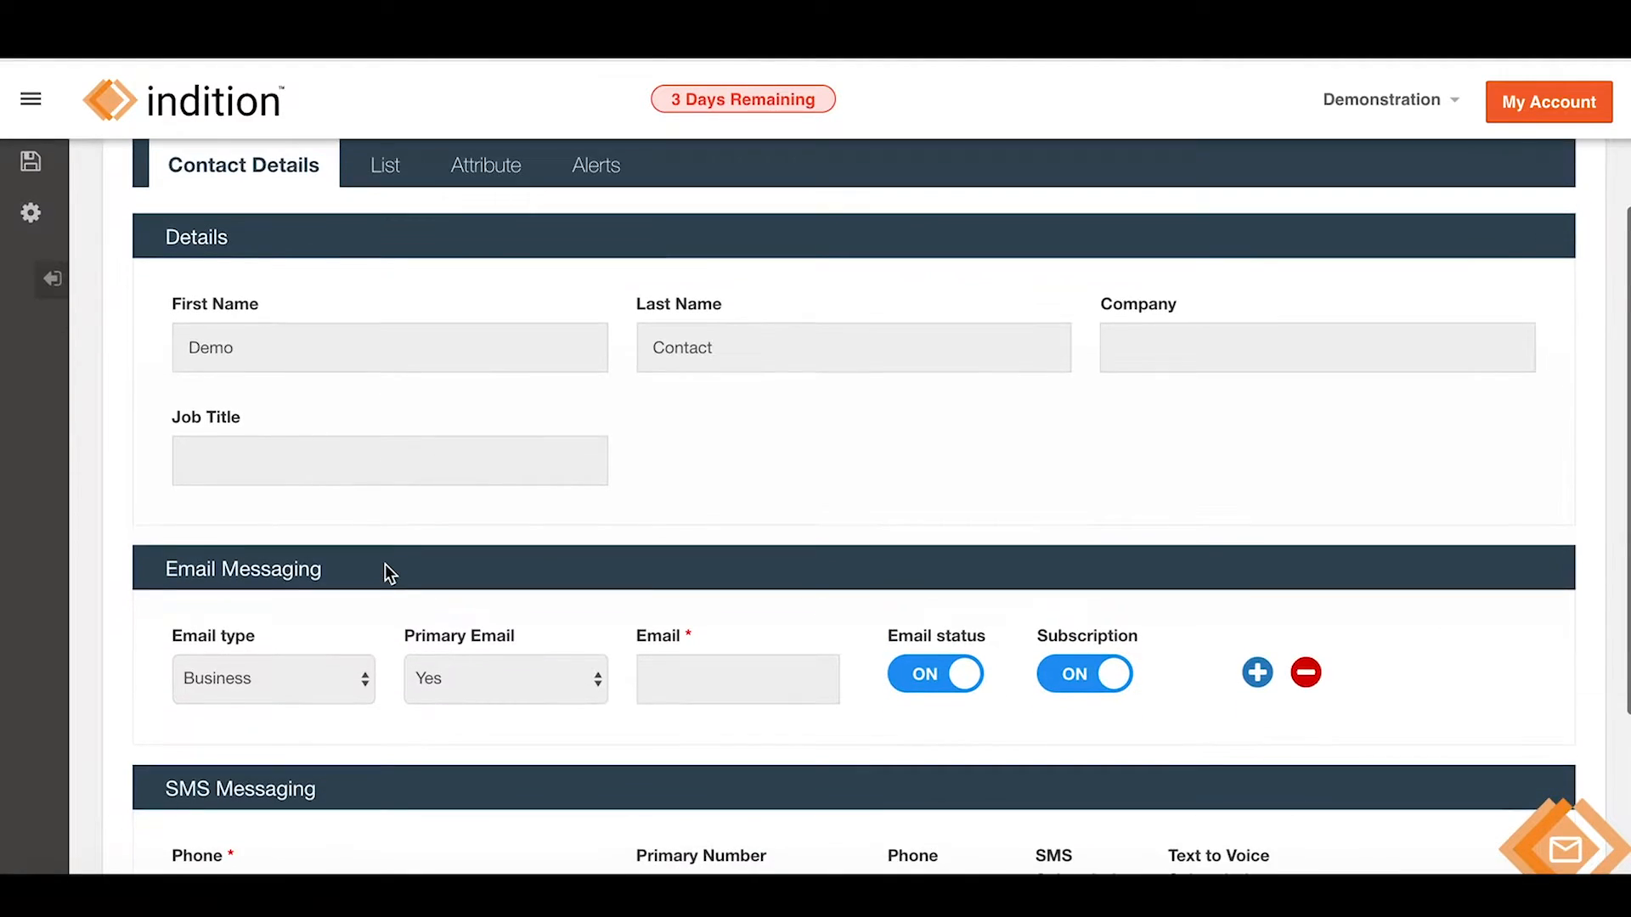
scroll(520, 436, "up", 2)
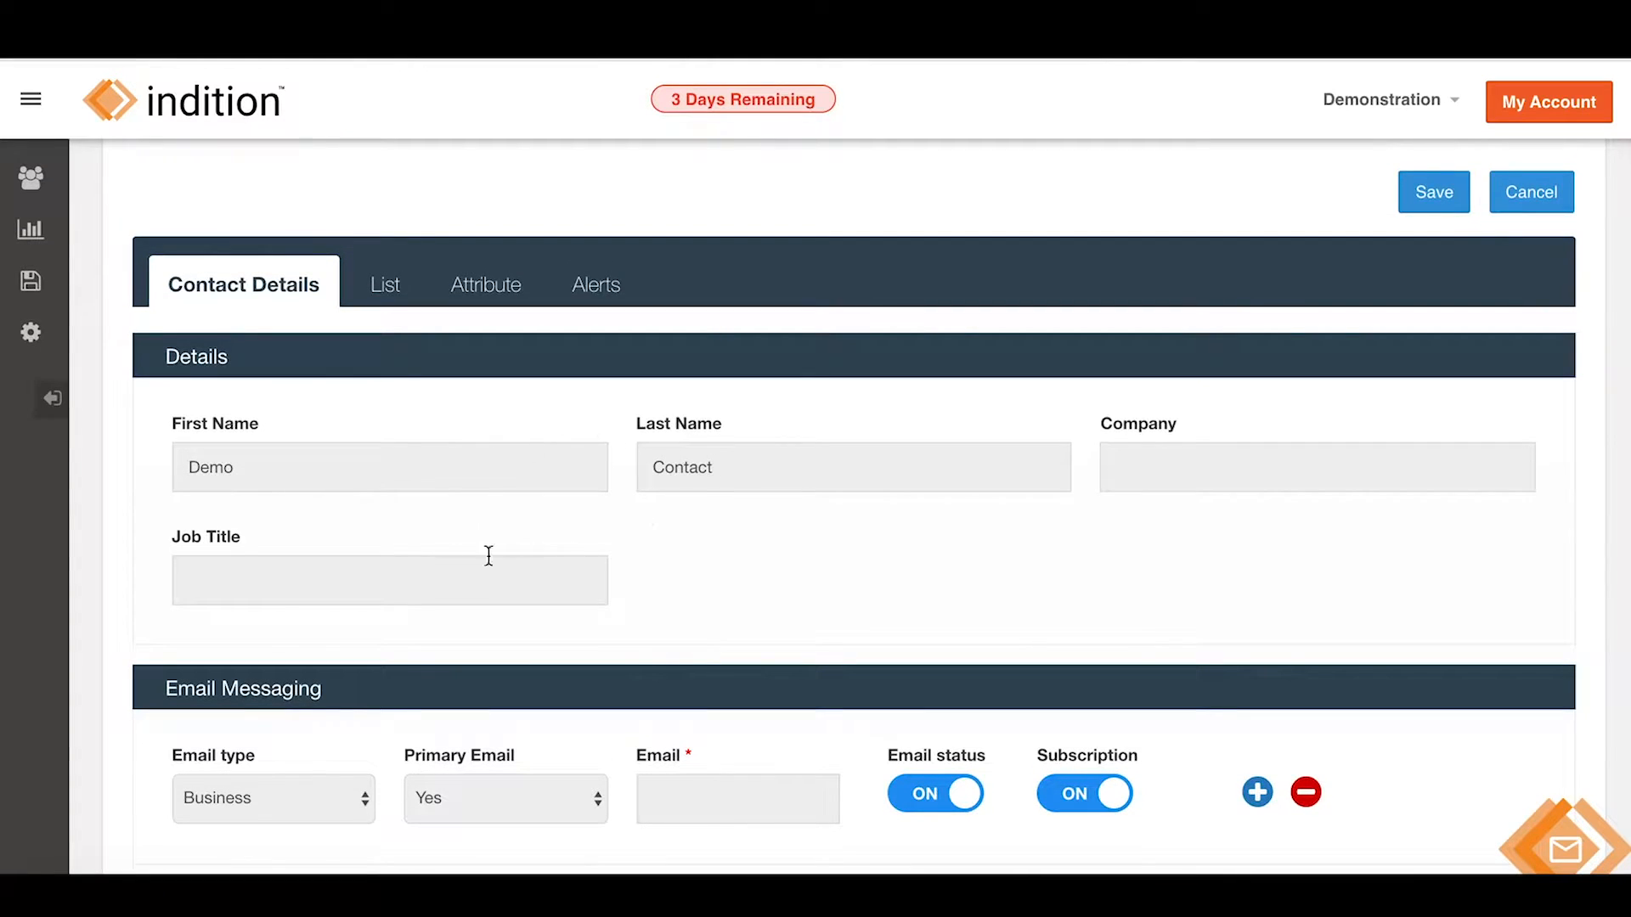
scroll(435, 440, "down", 1)
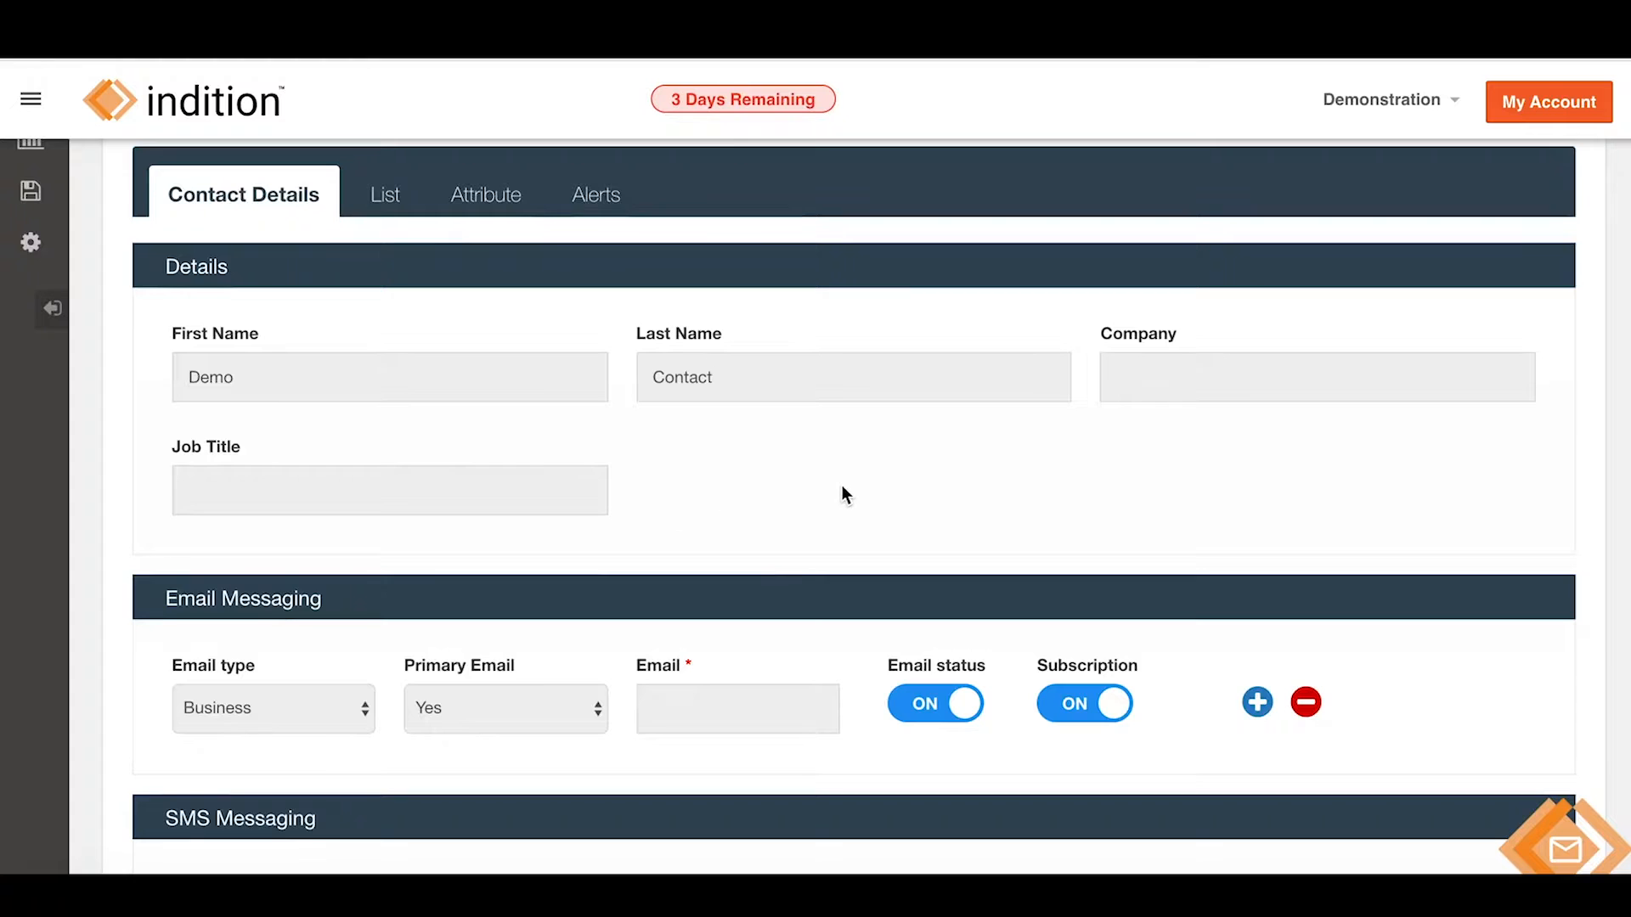
scroll(881, 495, "down", 1)
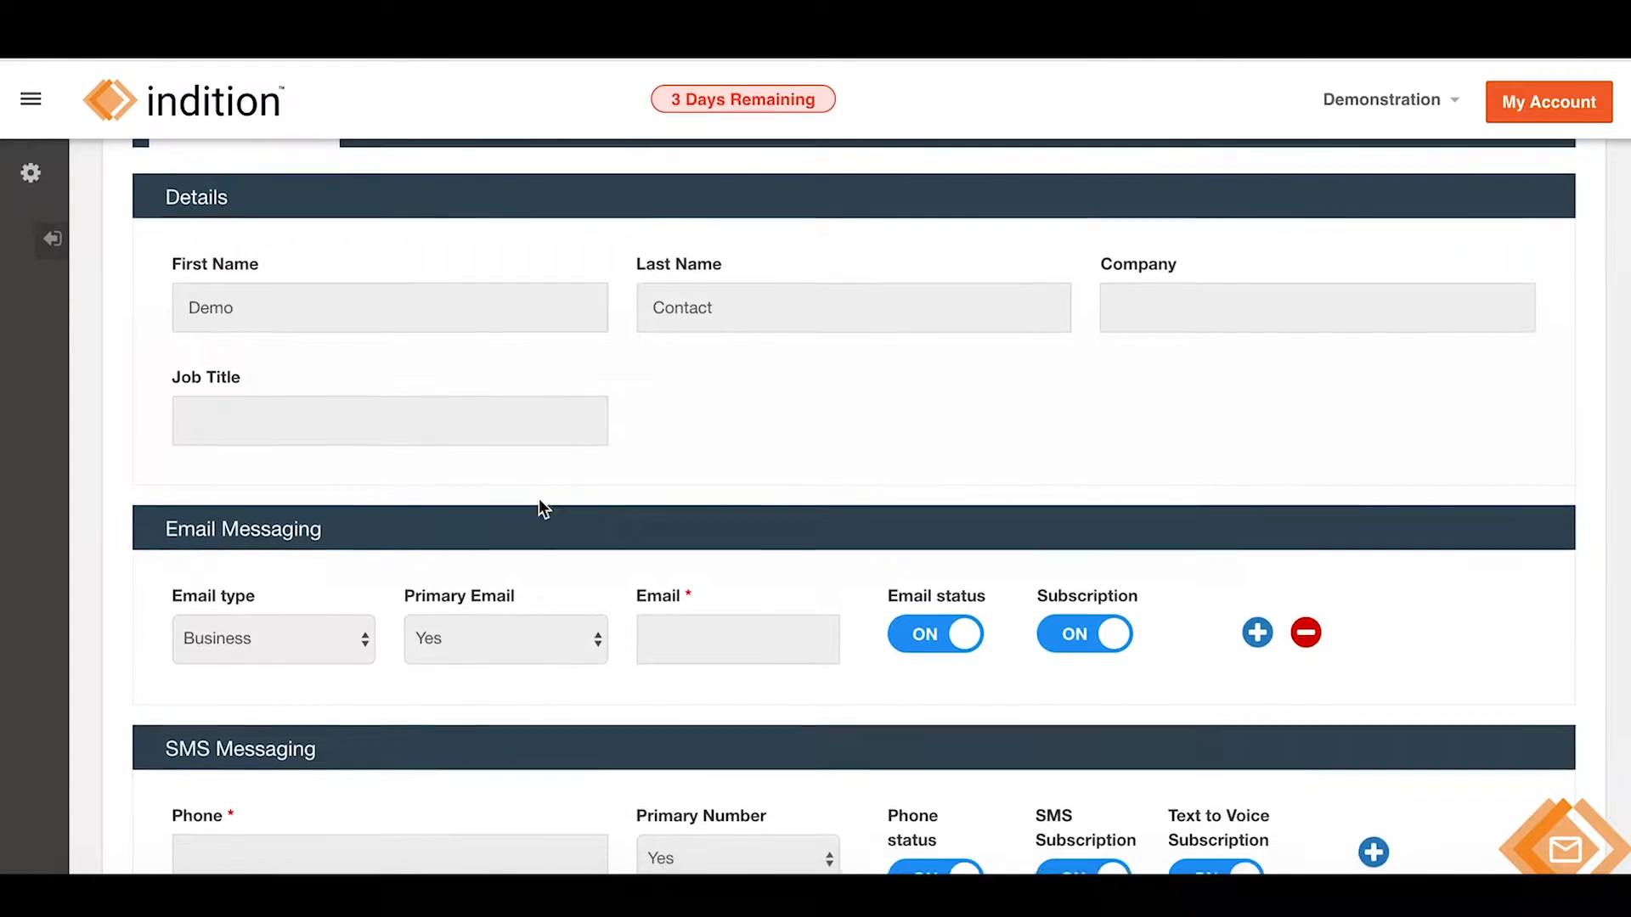
scroll(539, 501, "down", 1)
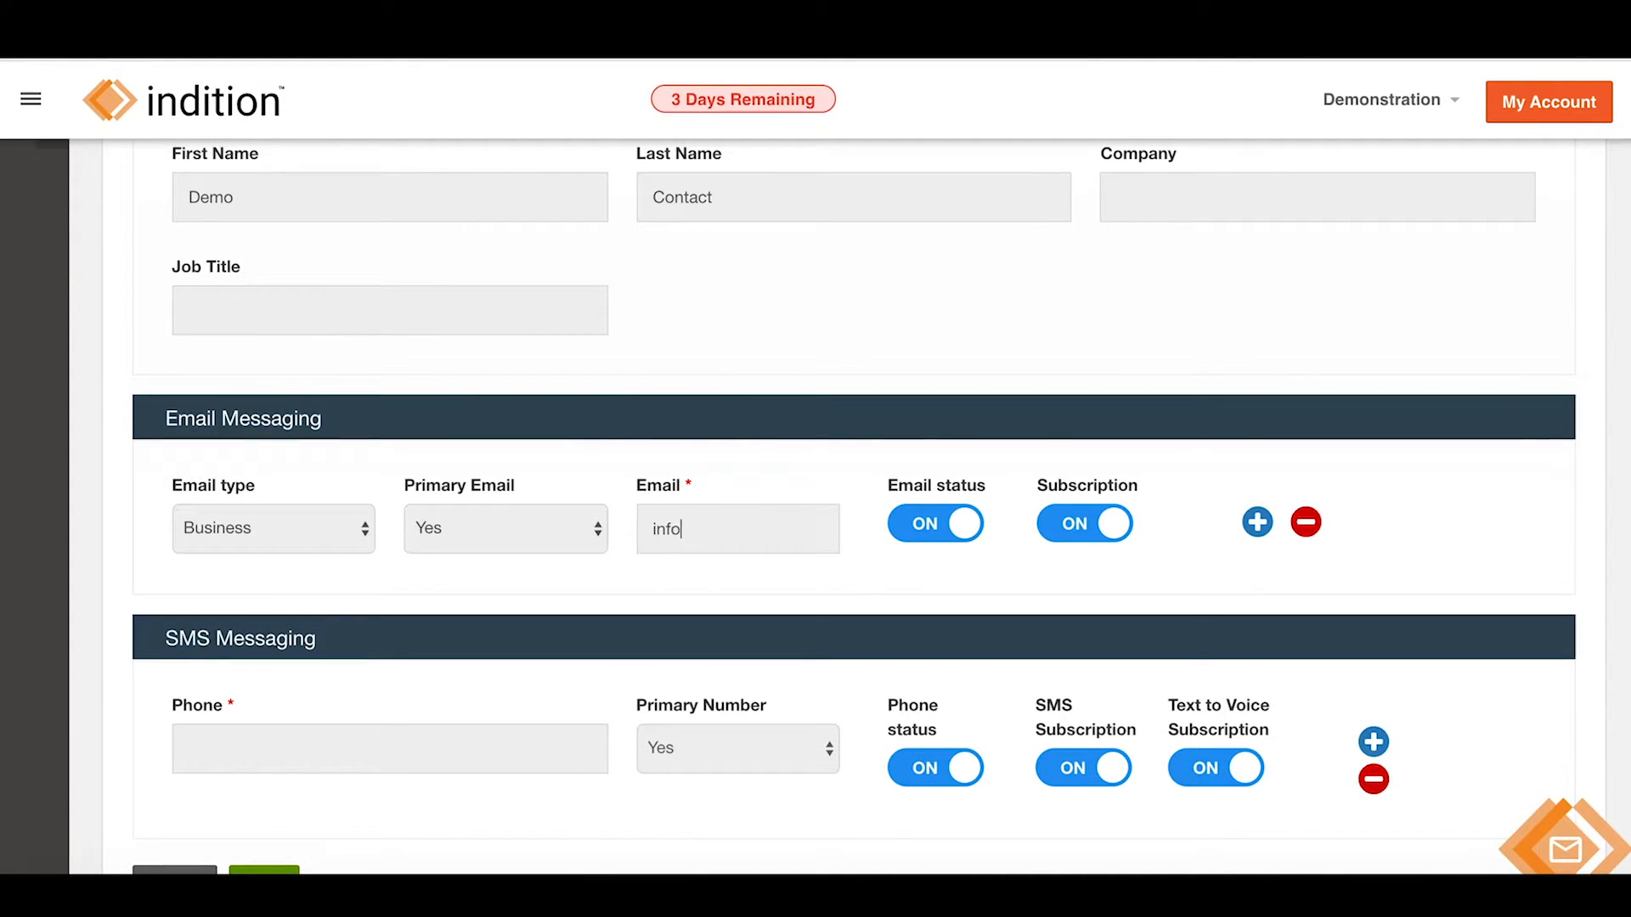
Add the contact's e-mail and pasted phone number, keep SMS subscription on, and save.
key("ctrl+v")
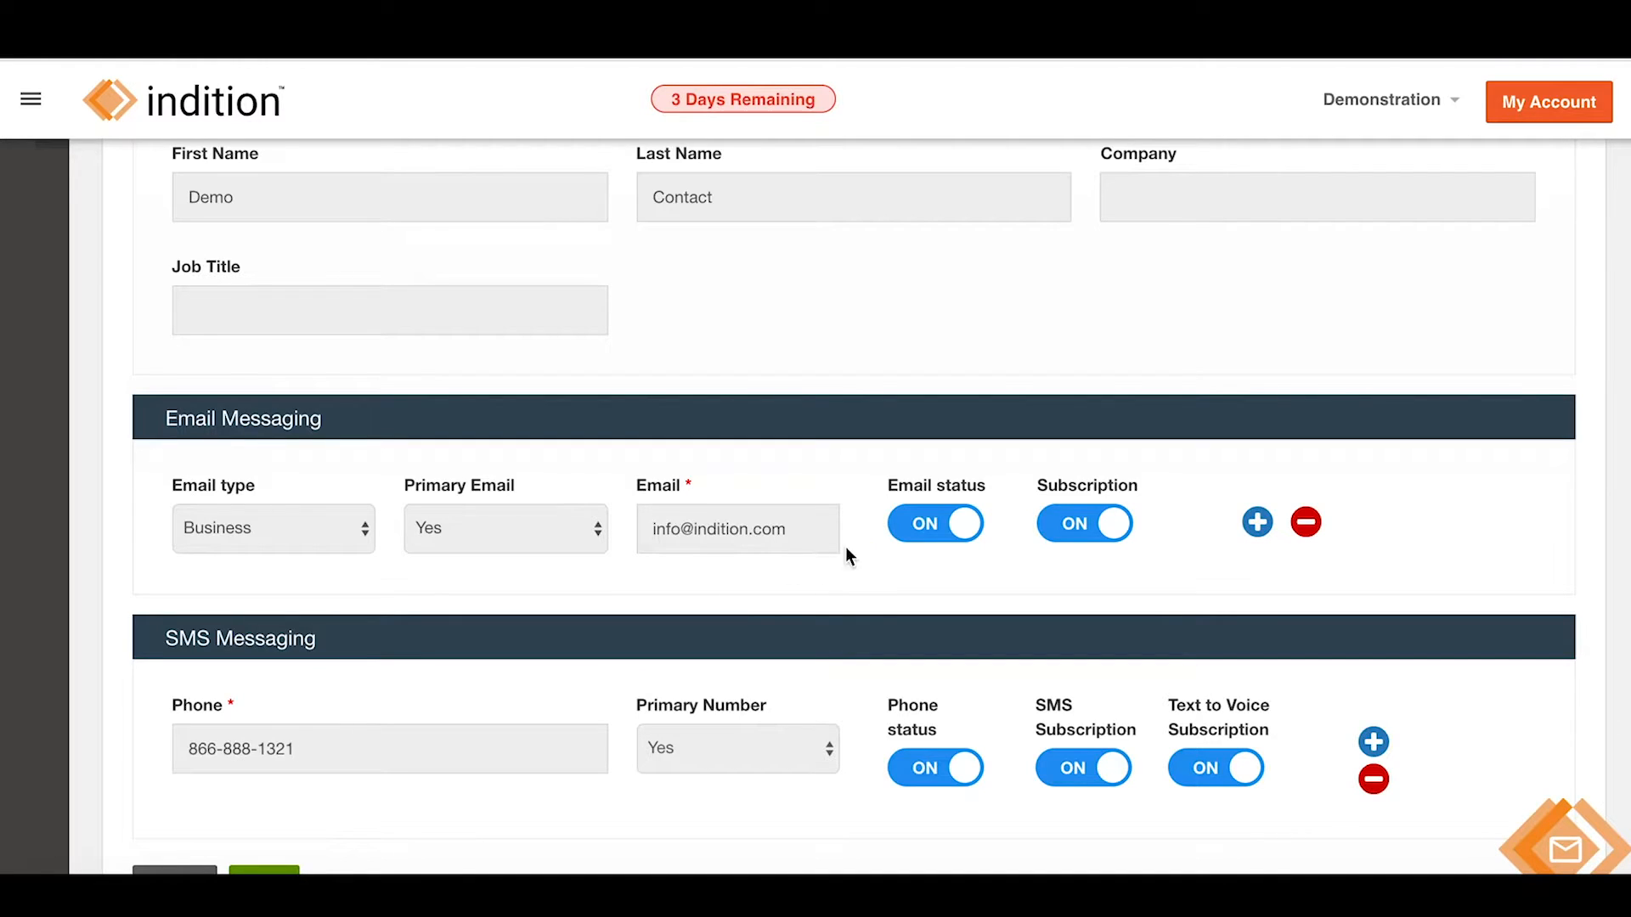
scroll(760, 570, "up", 2)
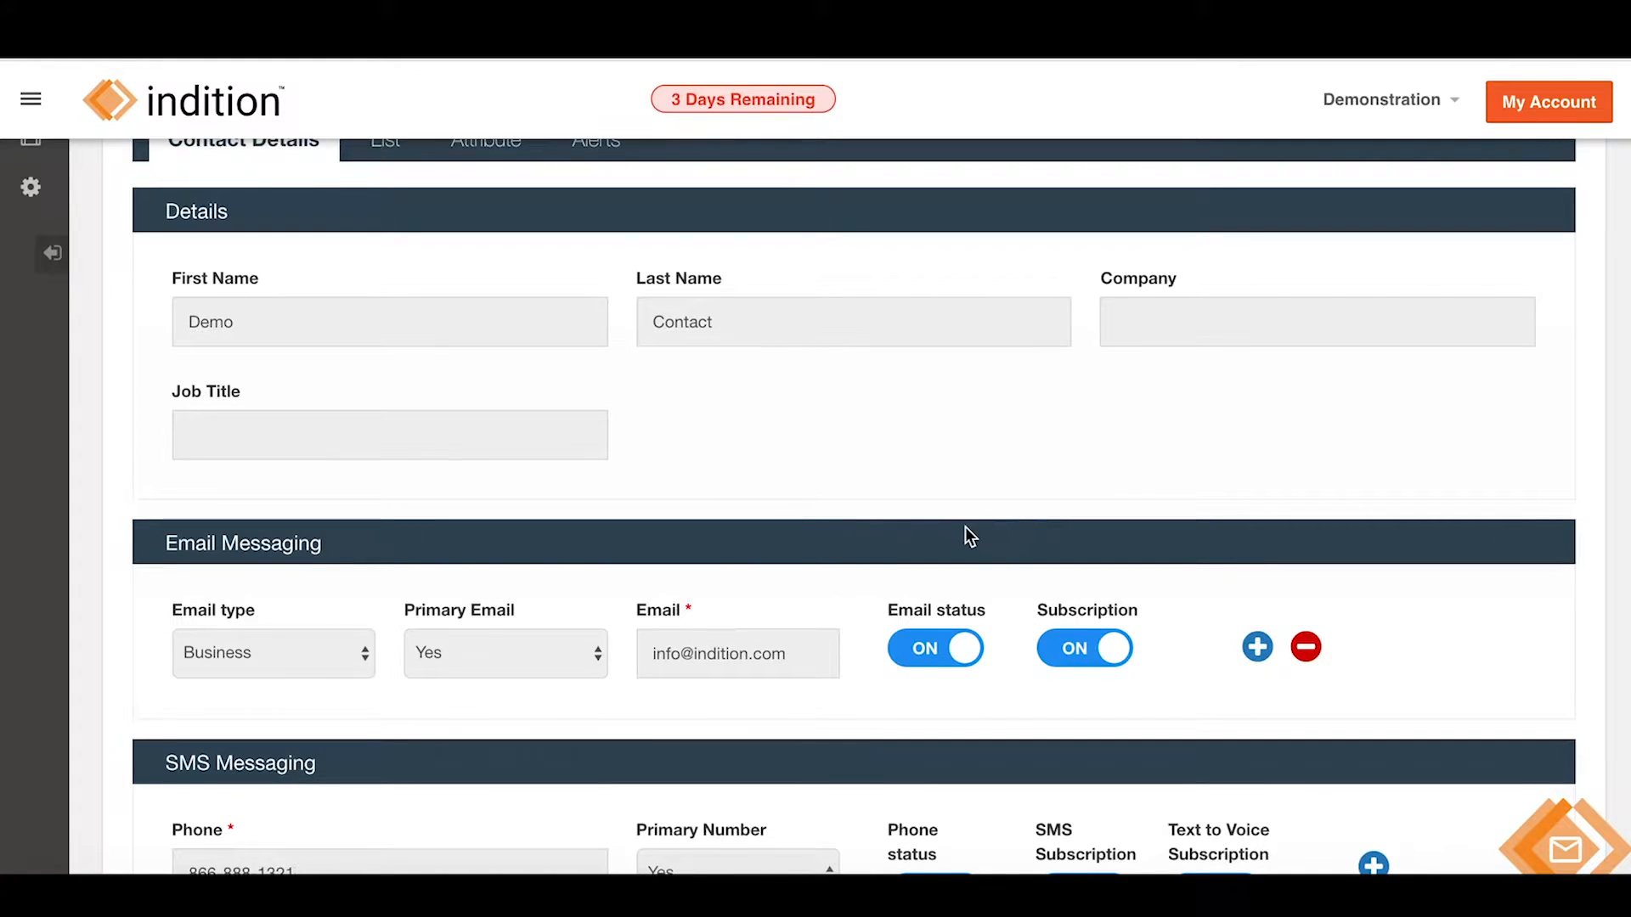
scroll(965, 527, "down", 2)
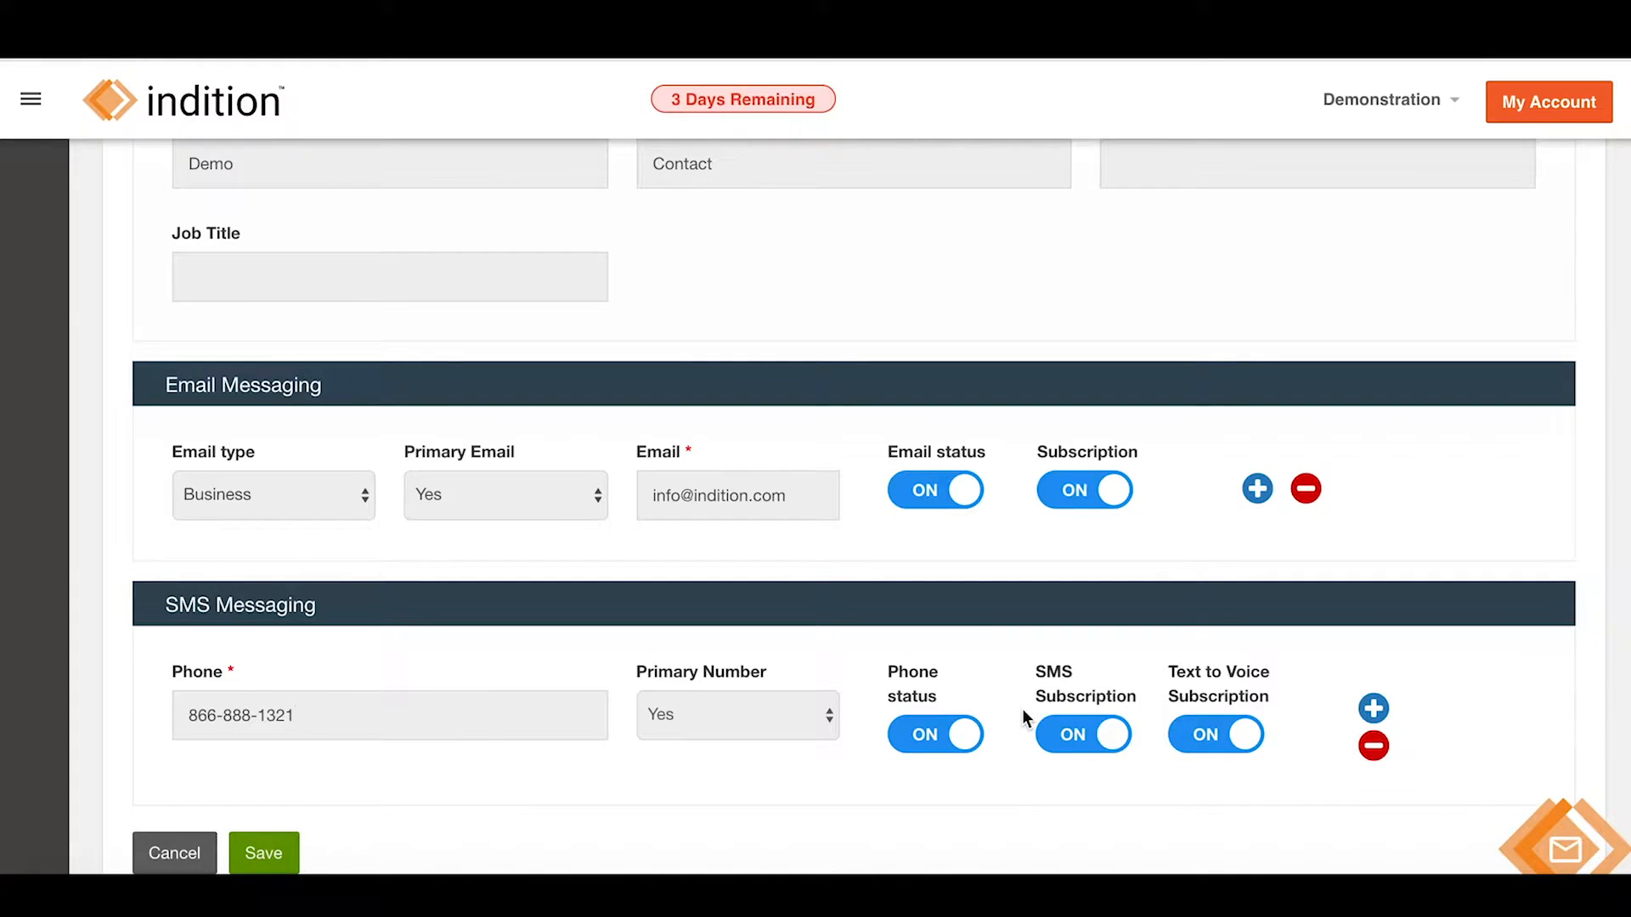
left_click(1135, 739)
left_click(1053, 742)
left_click(257, 850)
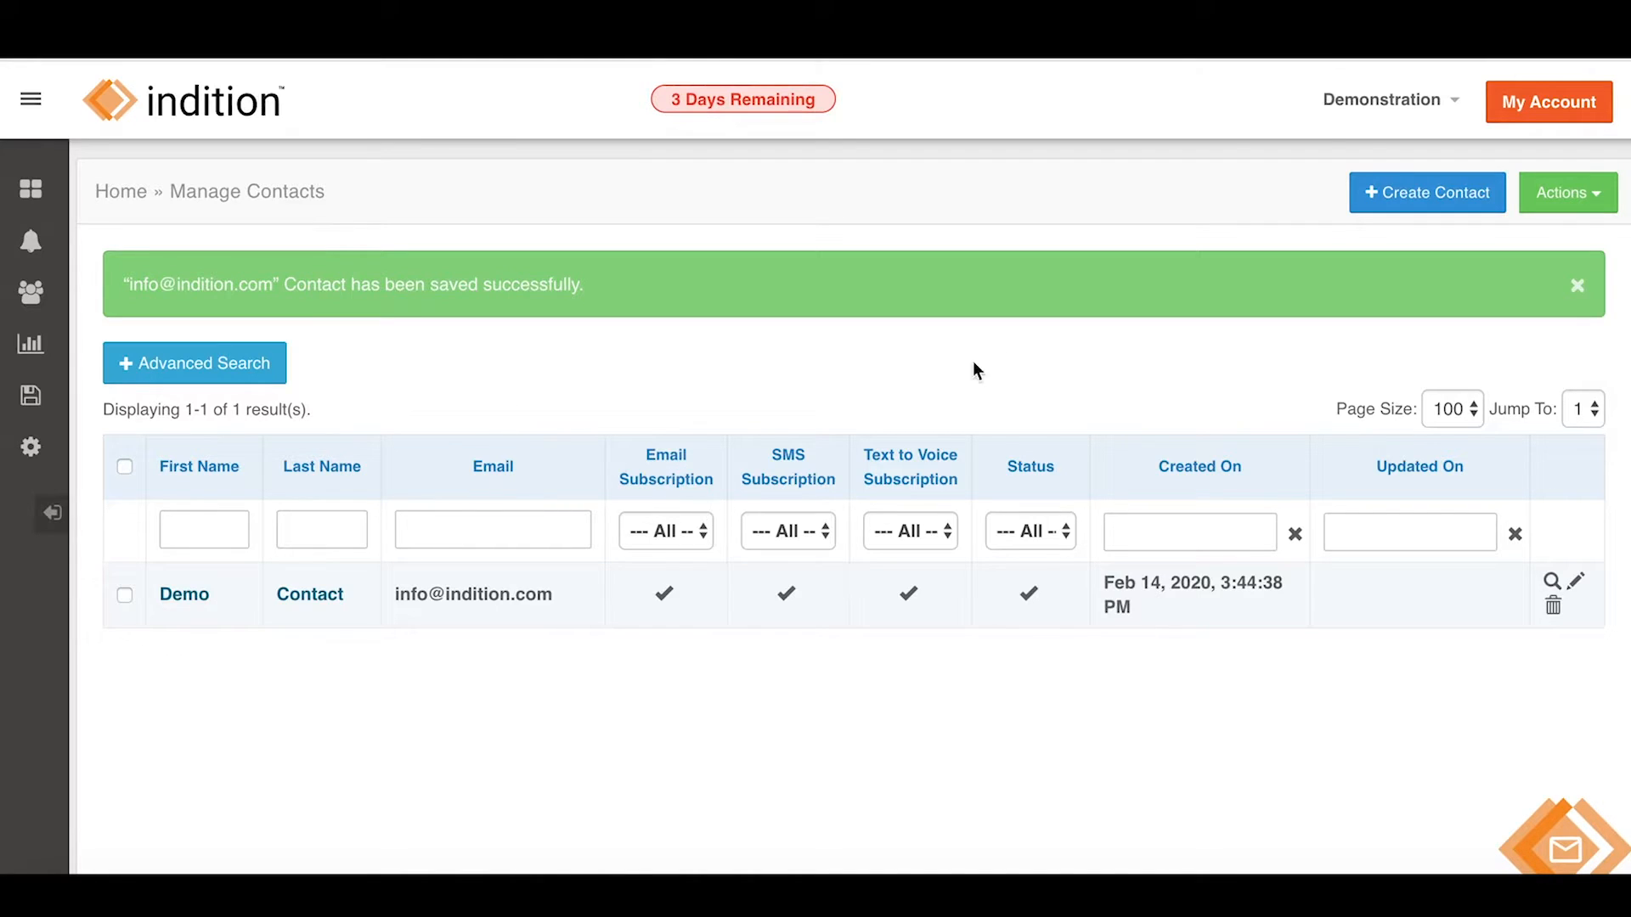
Dismiss the saved notice and start a new list from the Contact Lists page.
left_click(1577, 289)
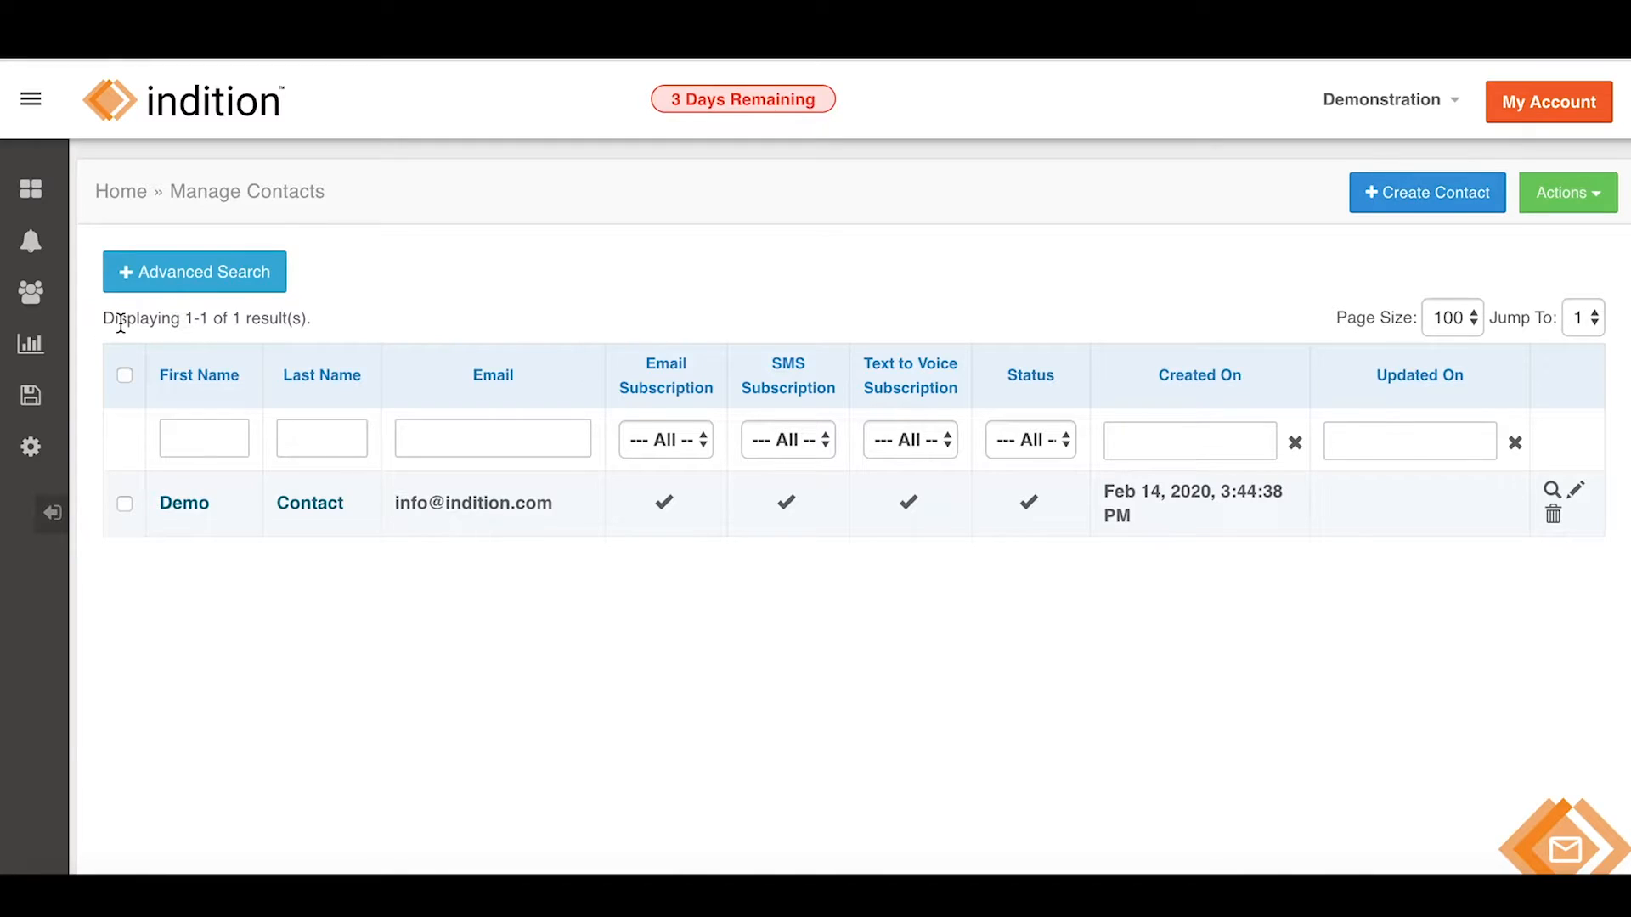
mouse_move(31, 298)
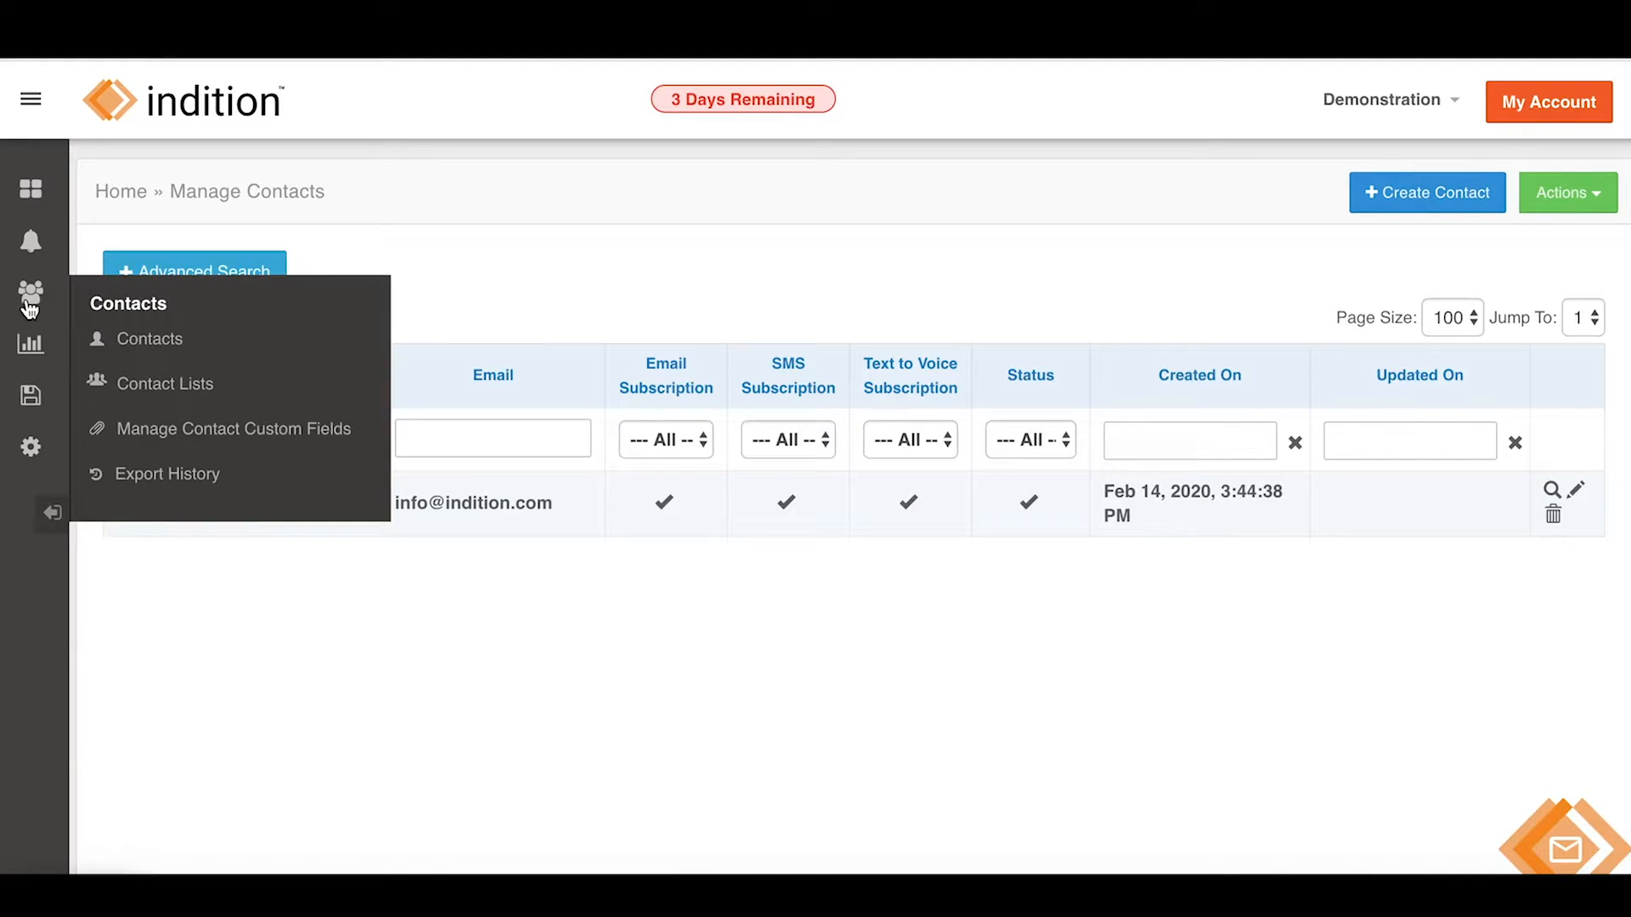
left_click(200, 392)
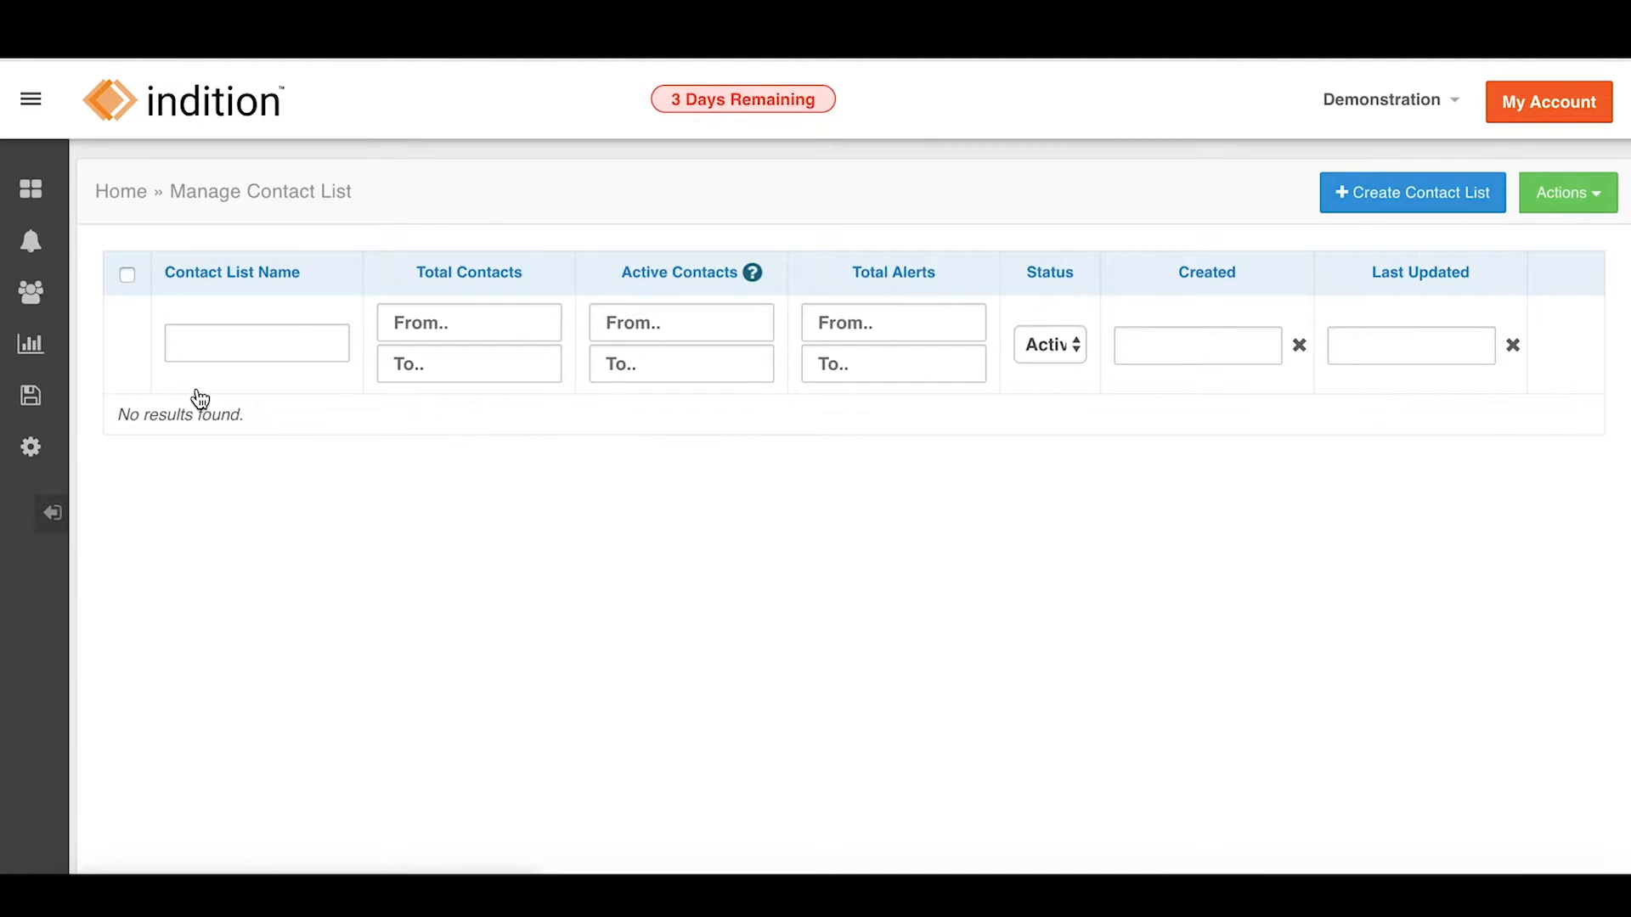
left_click(1396, 194)
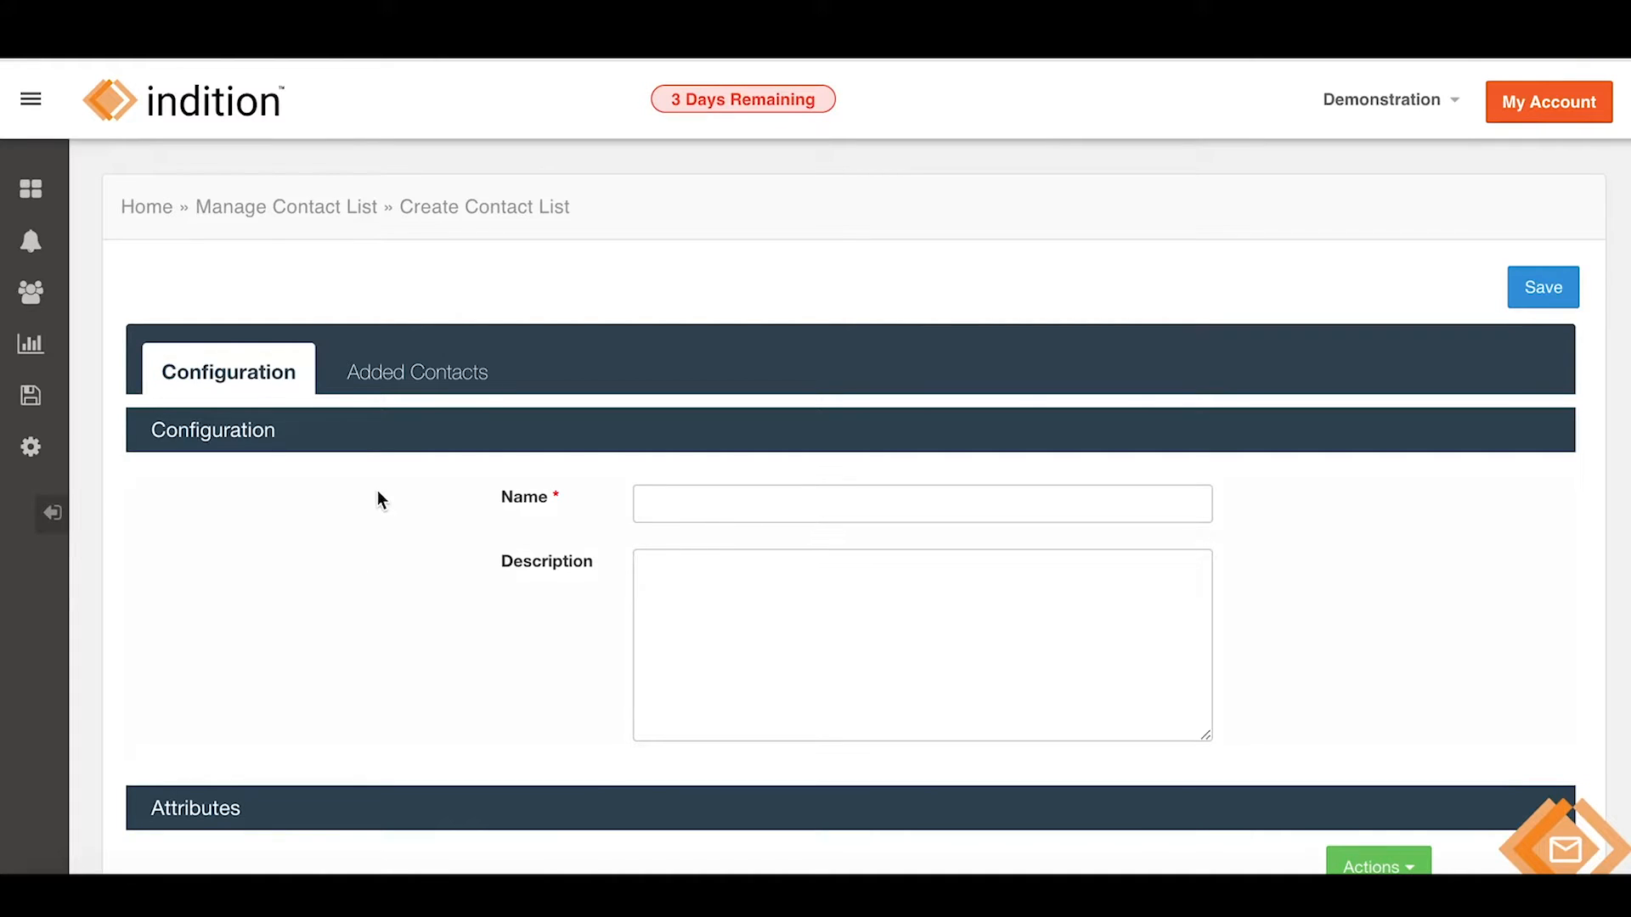
Name the list 'Demo Contact List' and show the Actions options under Added Contacts.
scroll(377, 499, "down", 1)
left_click(810, 435)
type("Demo Contact List")
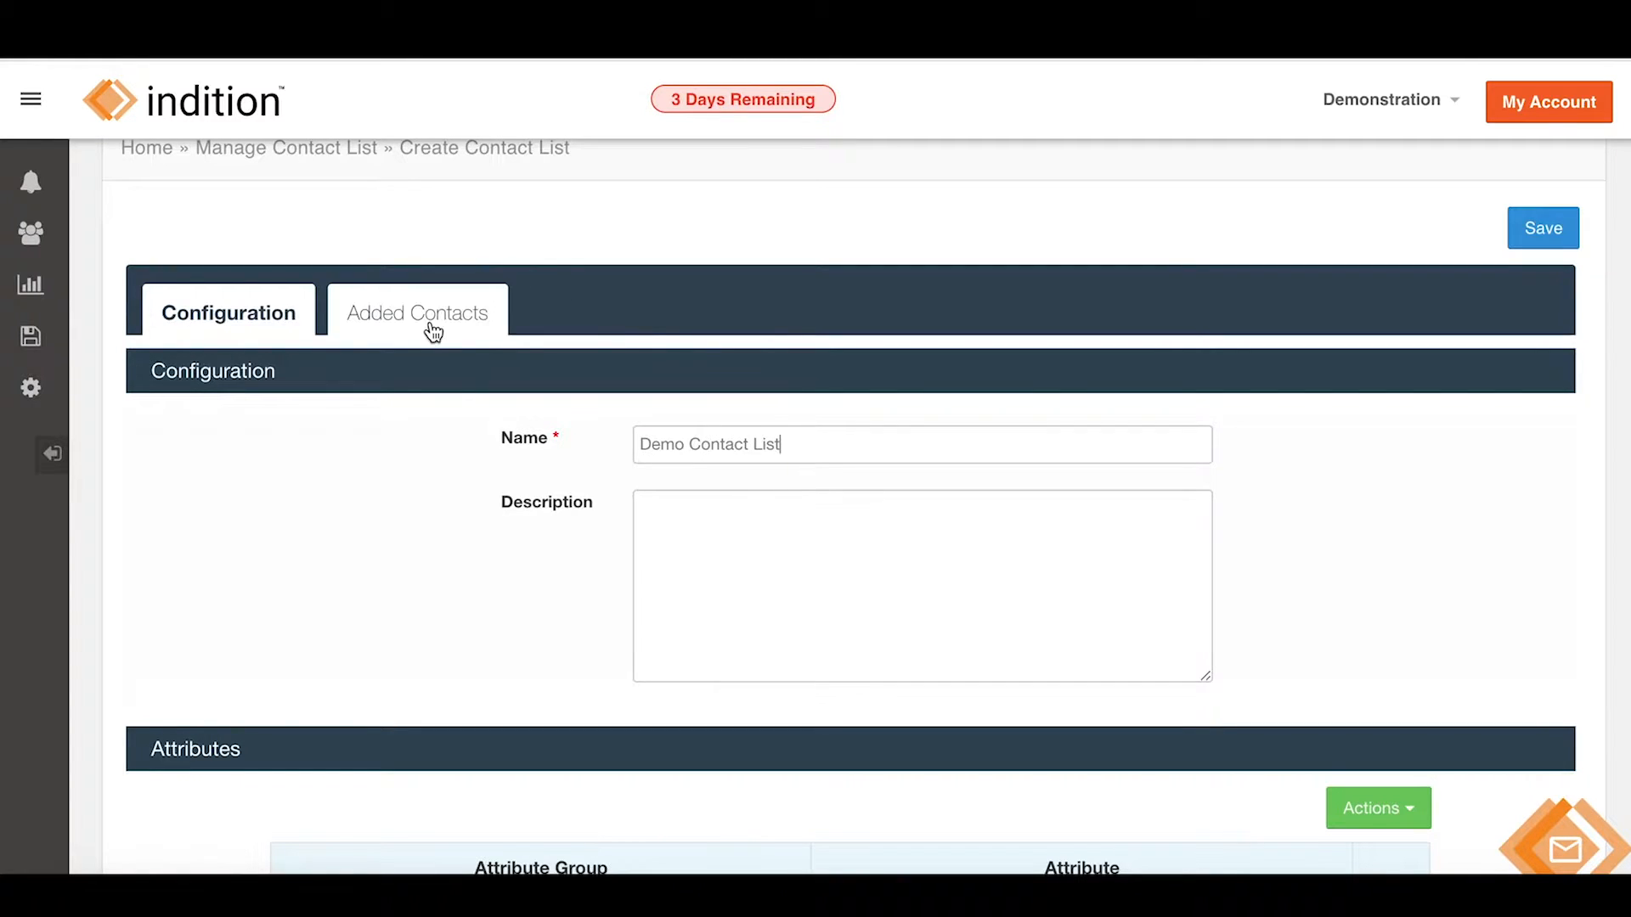
scroll(411, 532, "down", 3)
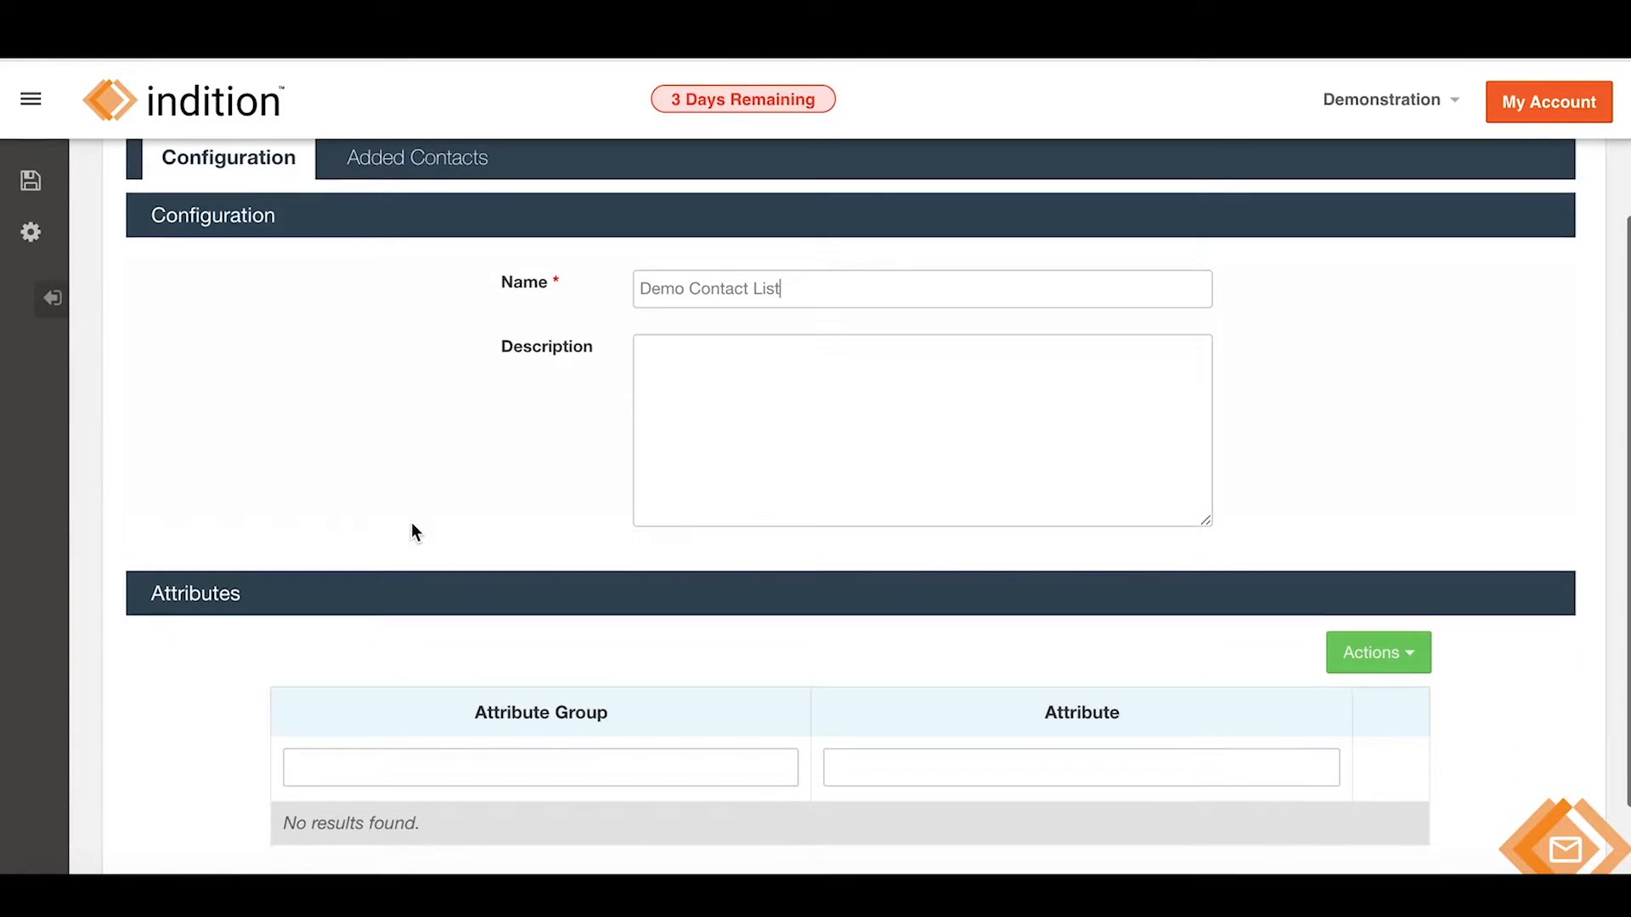
scroll(395, 354, "up", 2)
left_click(401, 259)
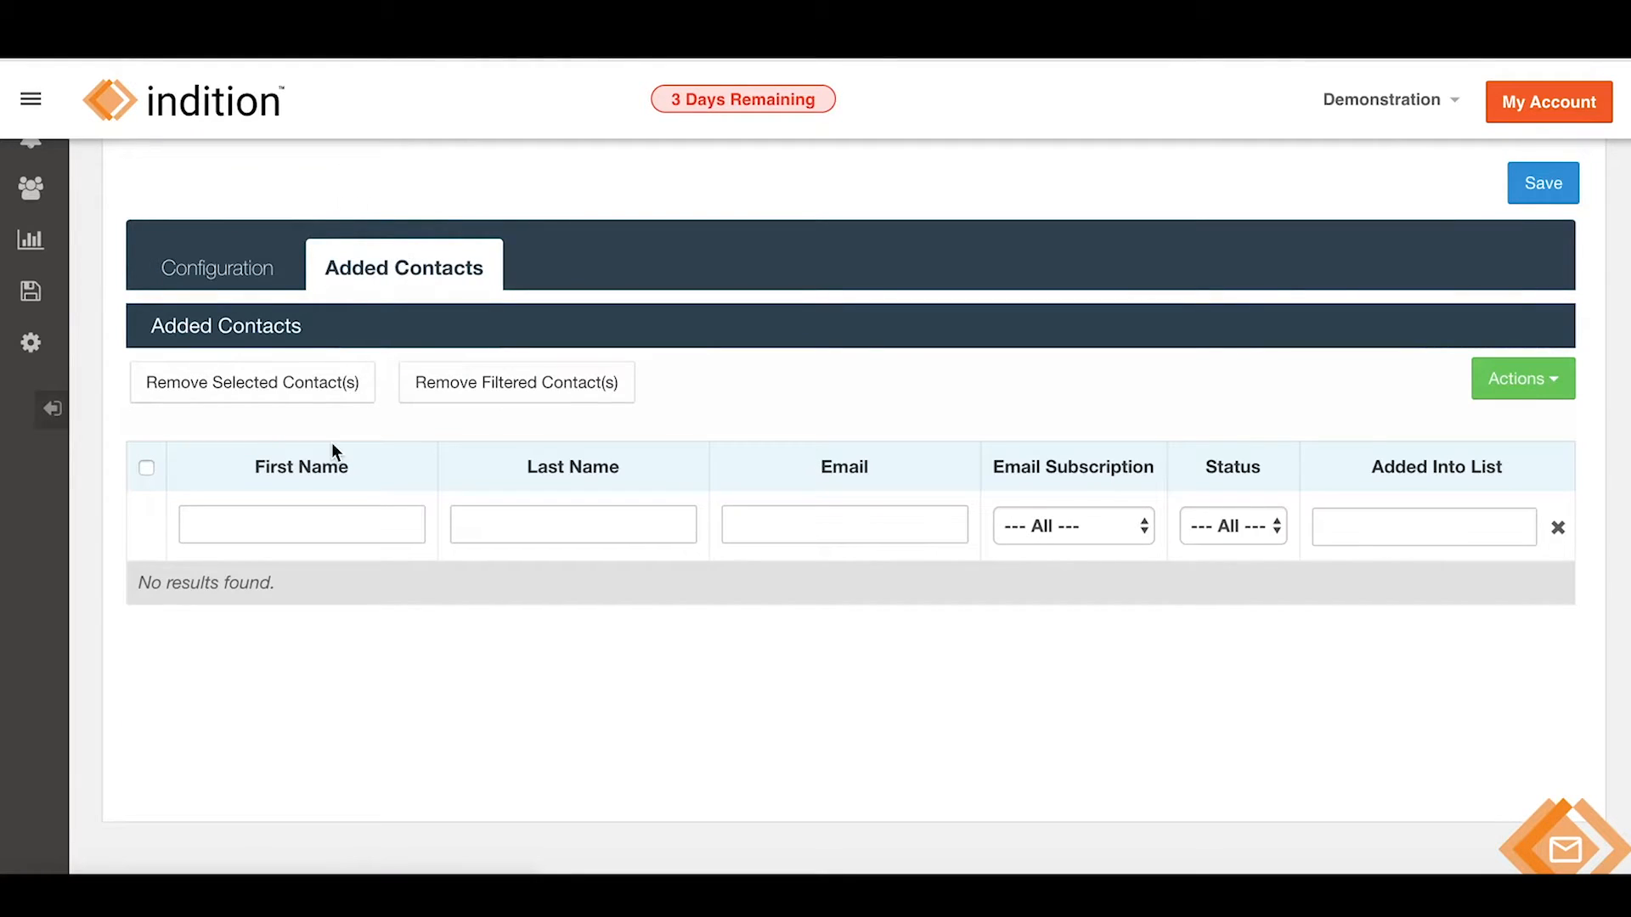
left_click(1512, 389)
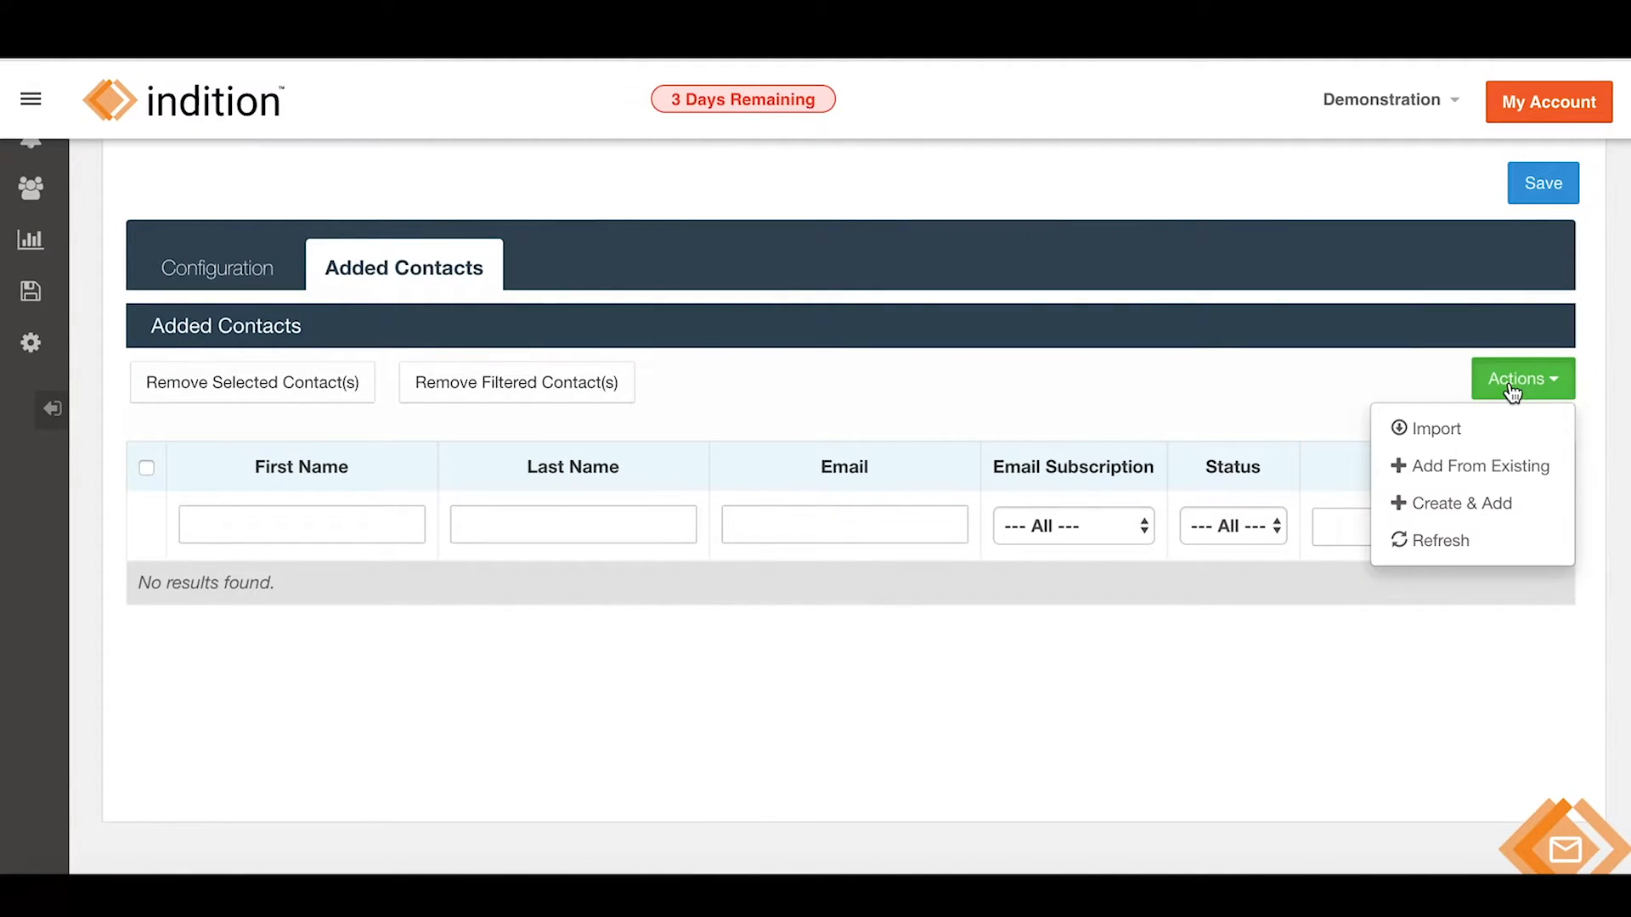
Add the one existing contact to the list and save Demo Contact List.
left_click(1423, 469)
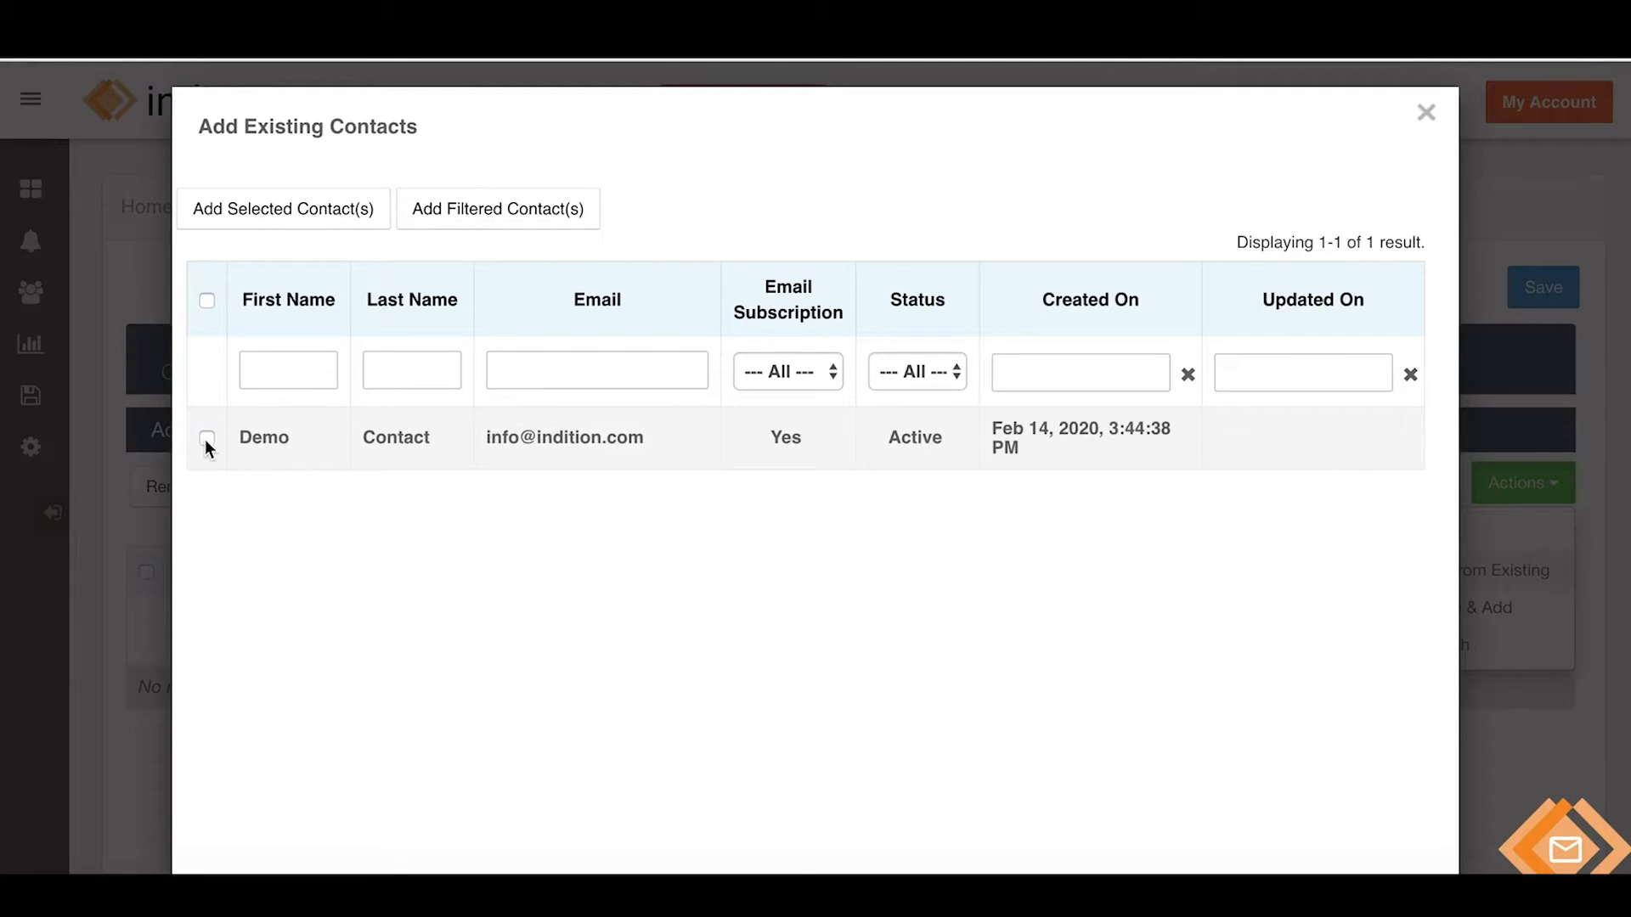
left_click(206, 438)
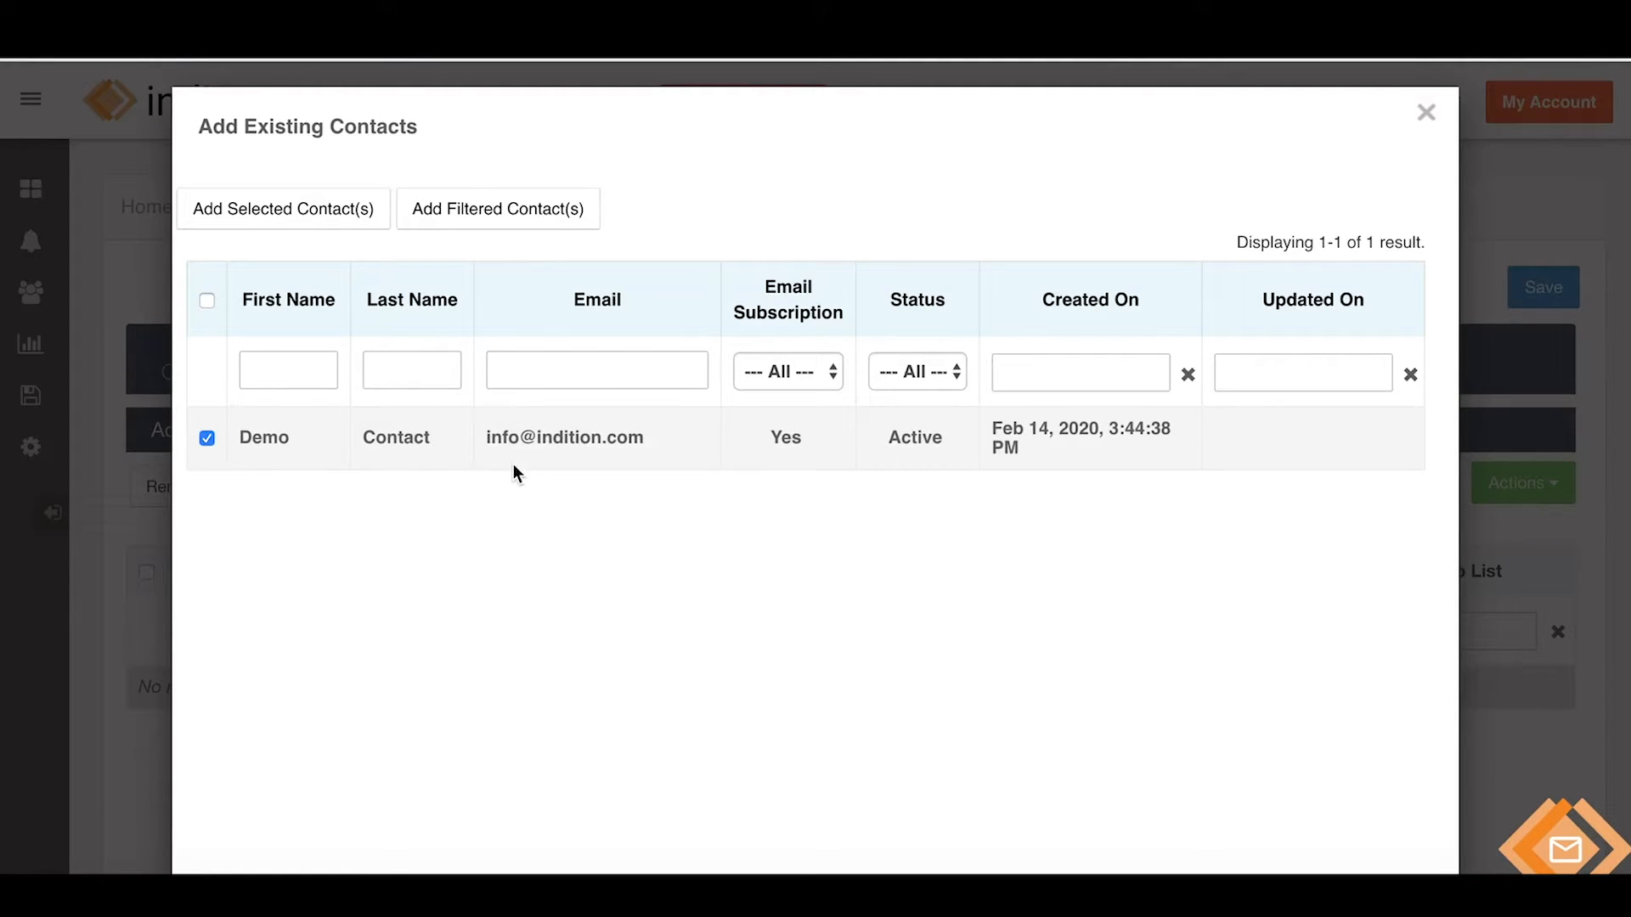
left_click(299, 214)
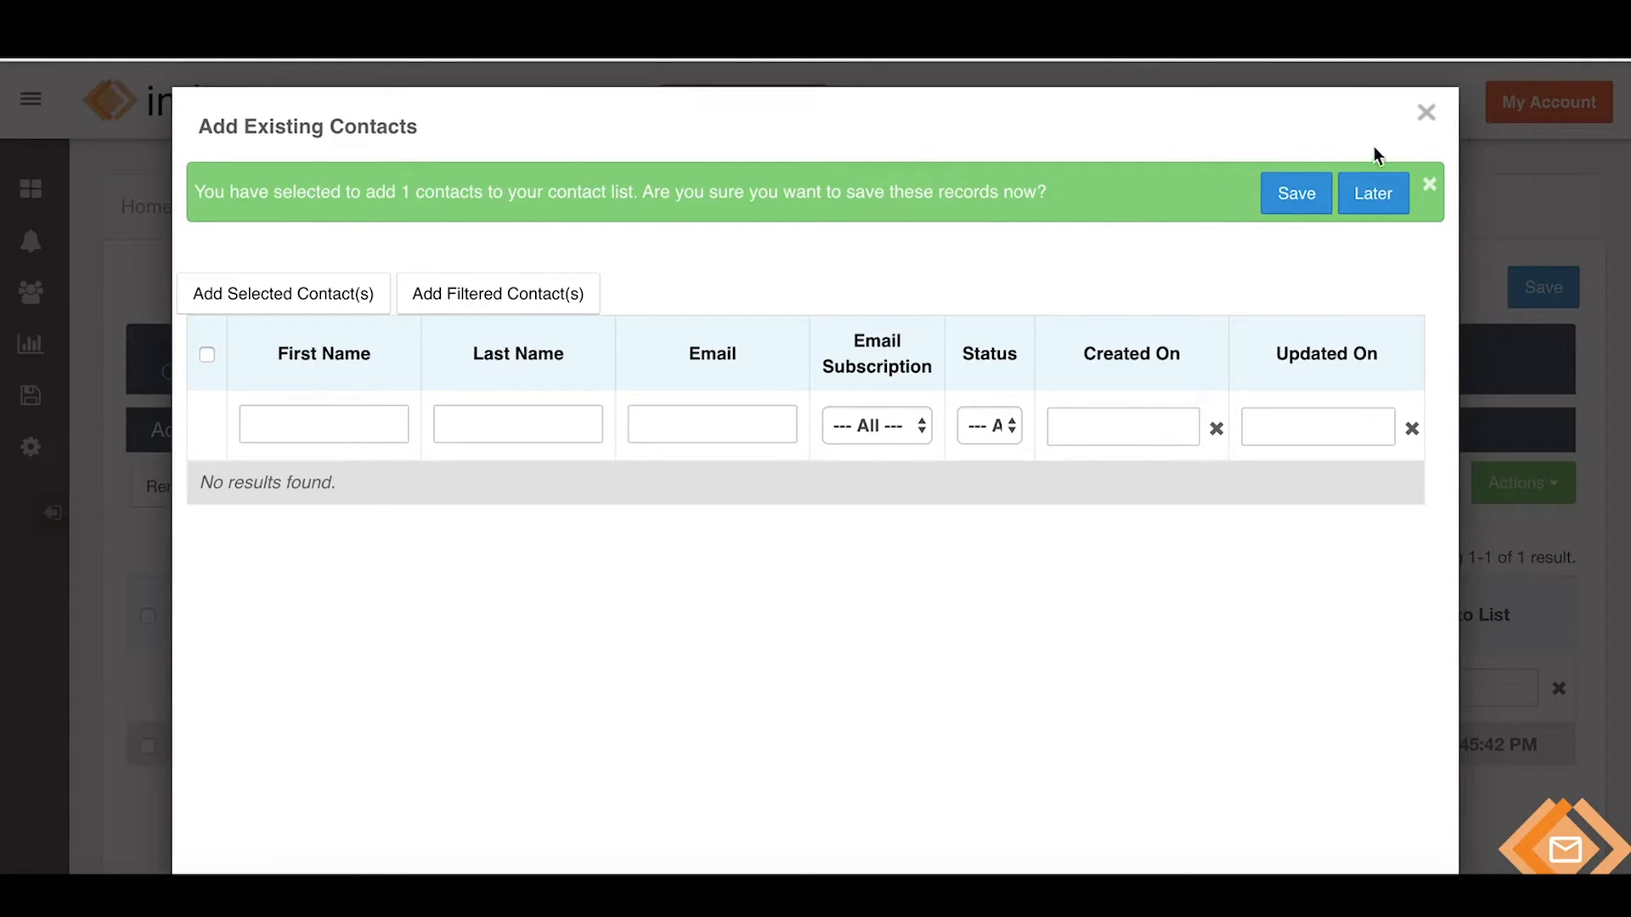
left_click(1296, 192)
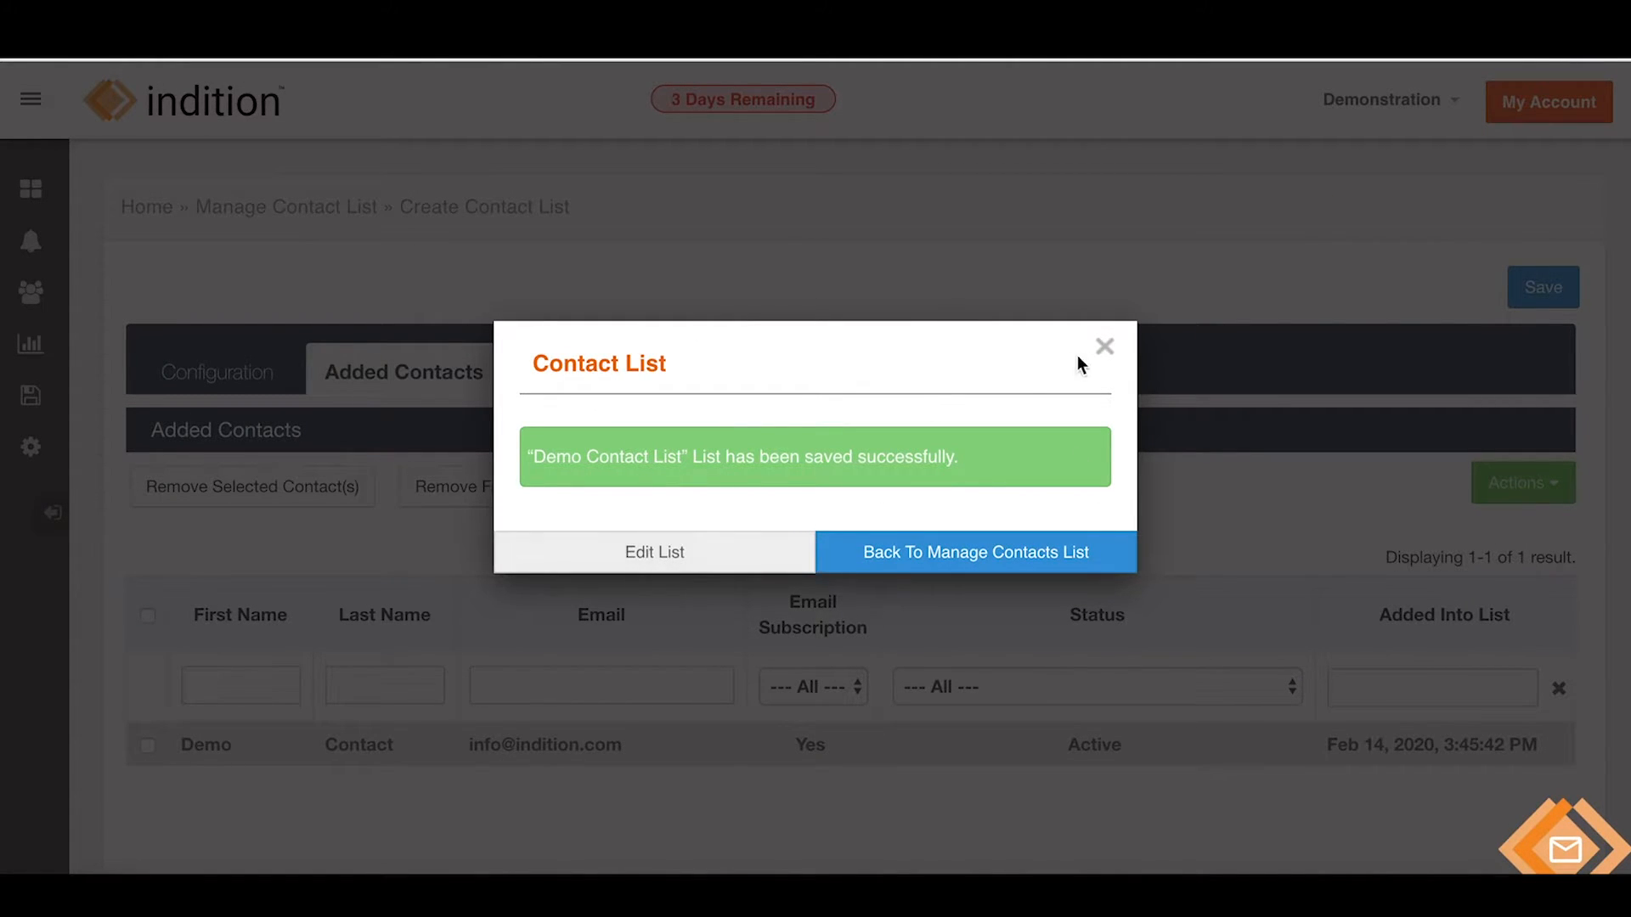
left_click(1105, 345)
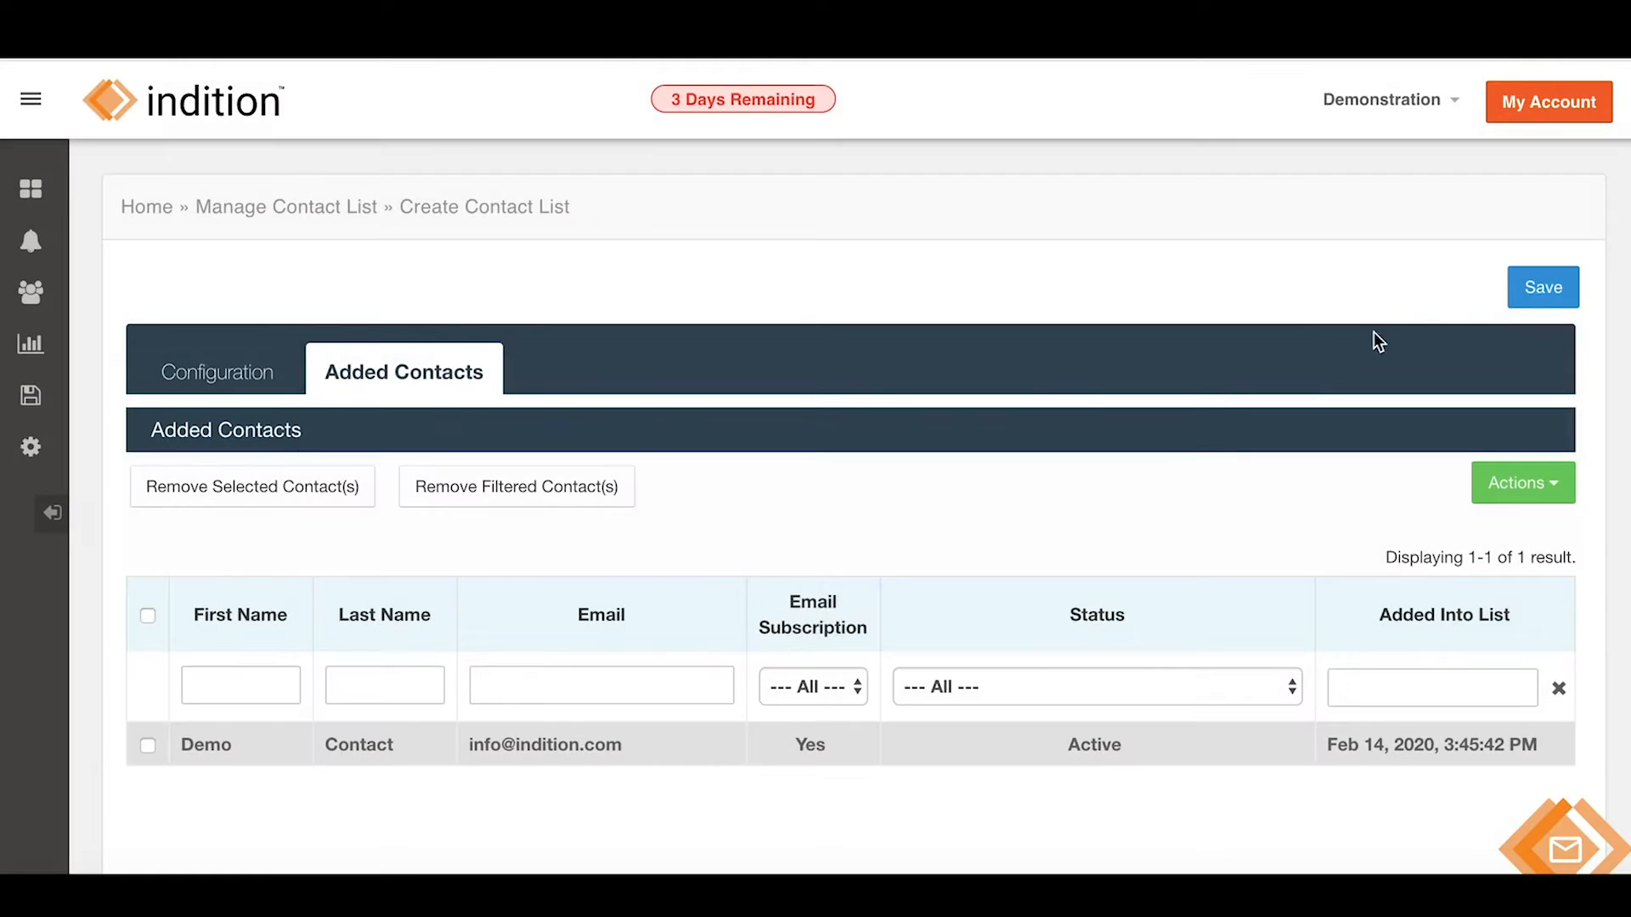
left_click(1544, 289)
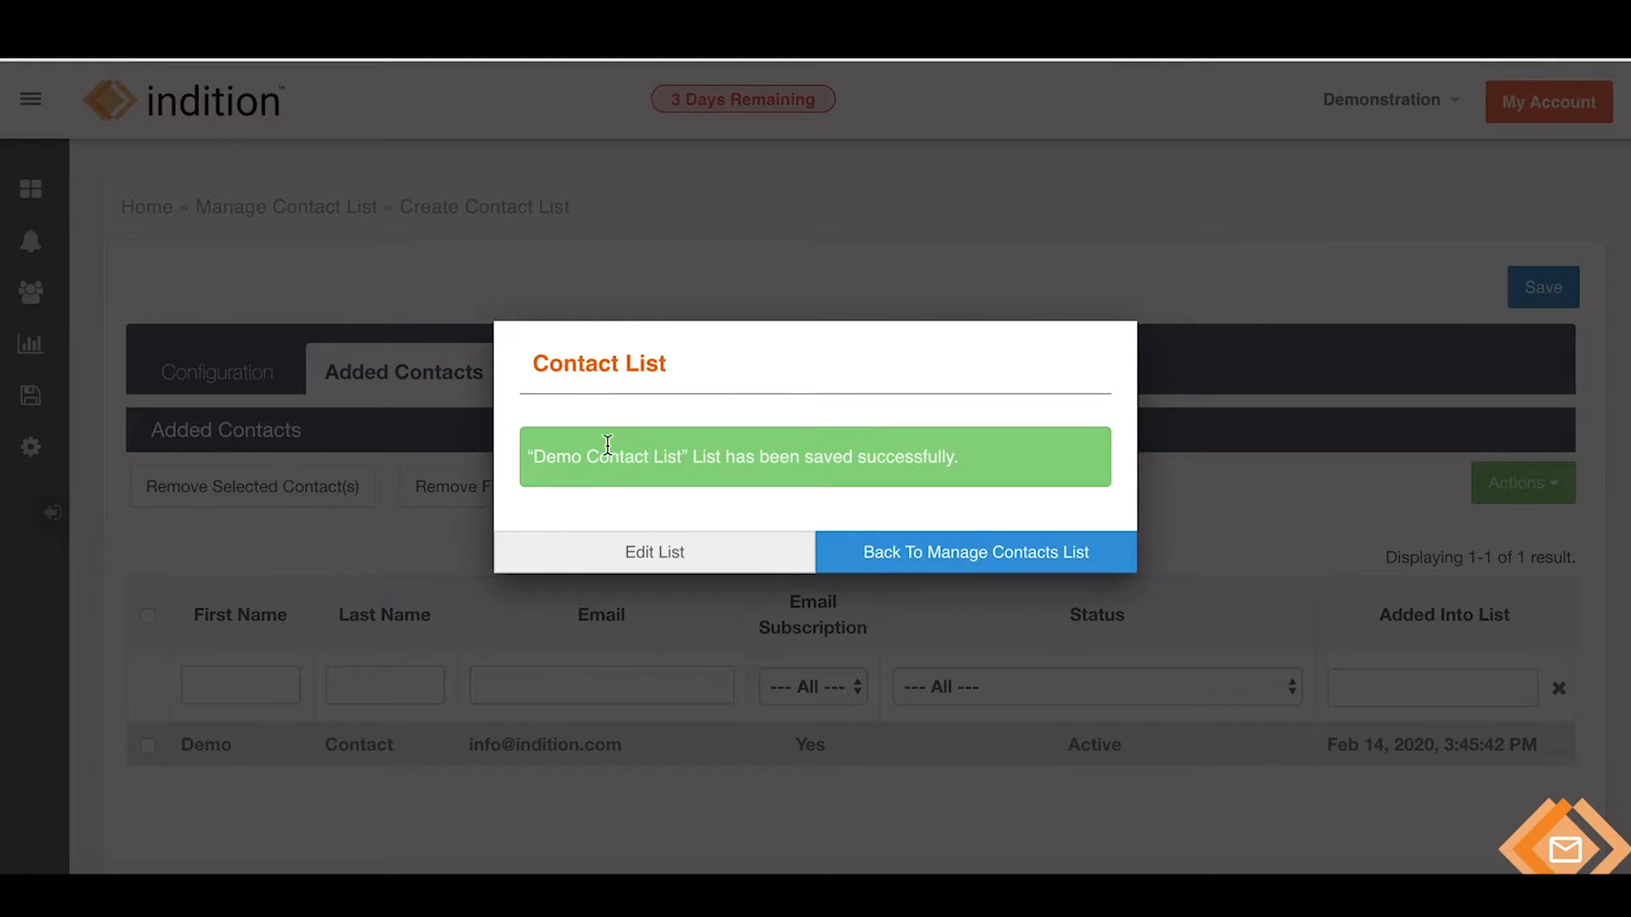
Reopen the list to verify its added contact, then return to Manage Contact List.
left_click(655, 557)
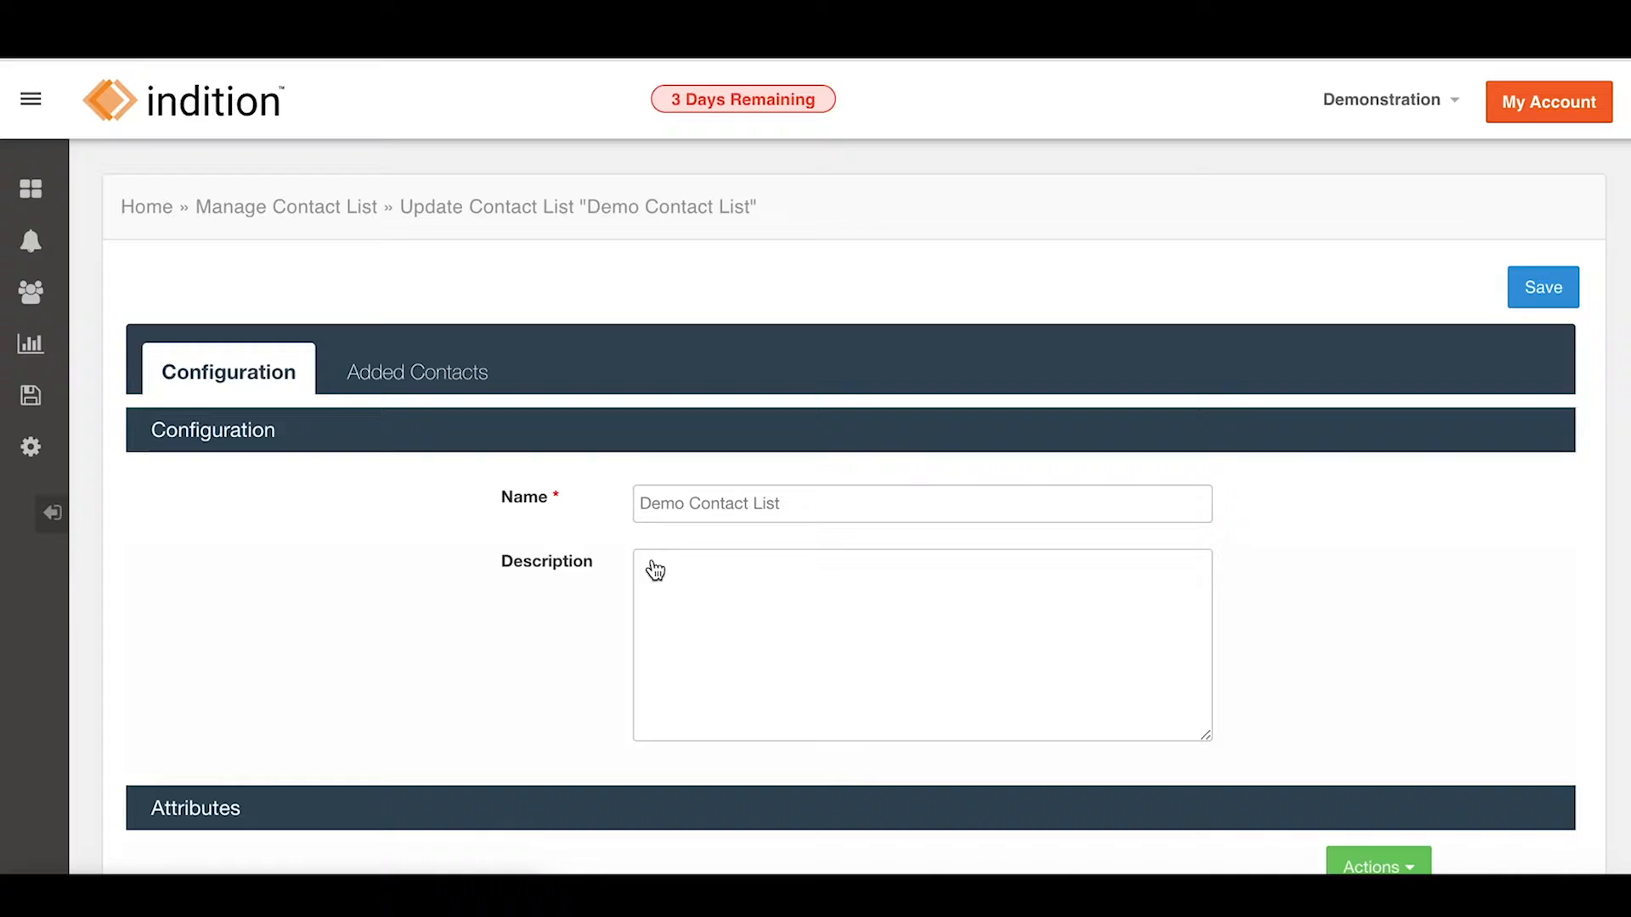
left_click(403, 374)
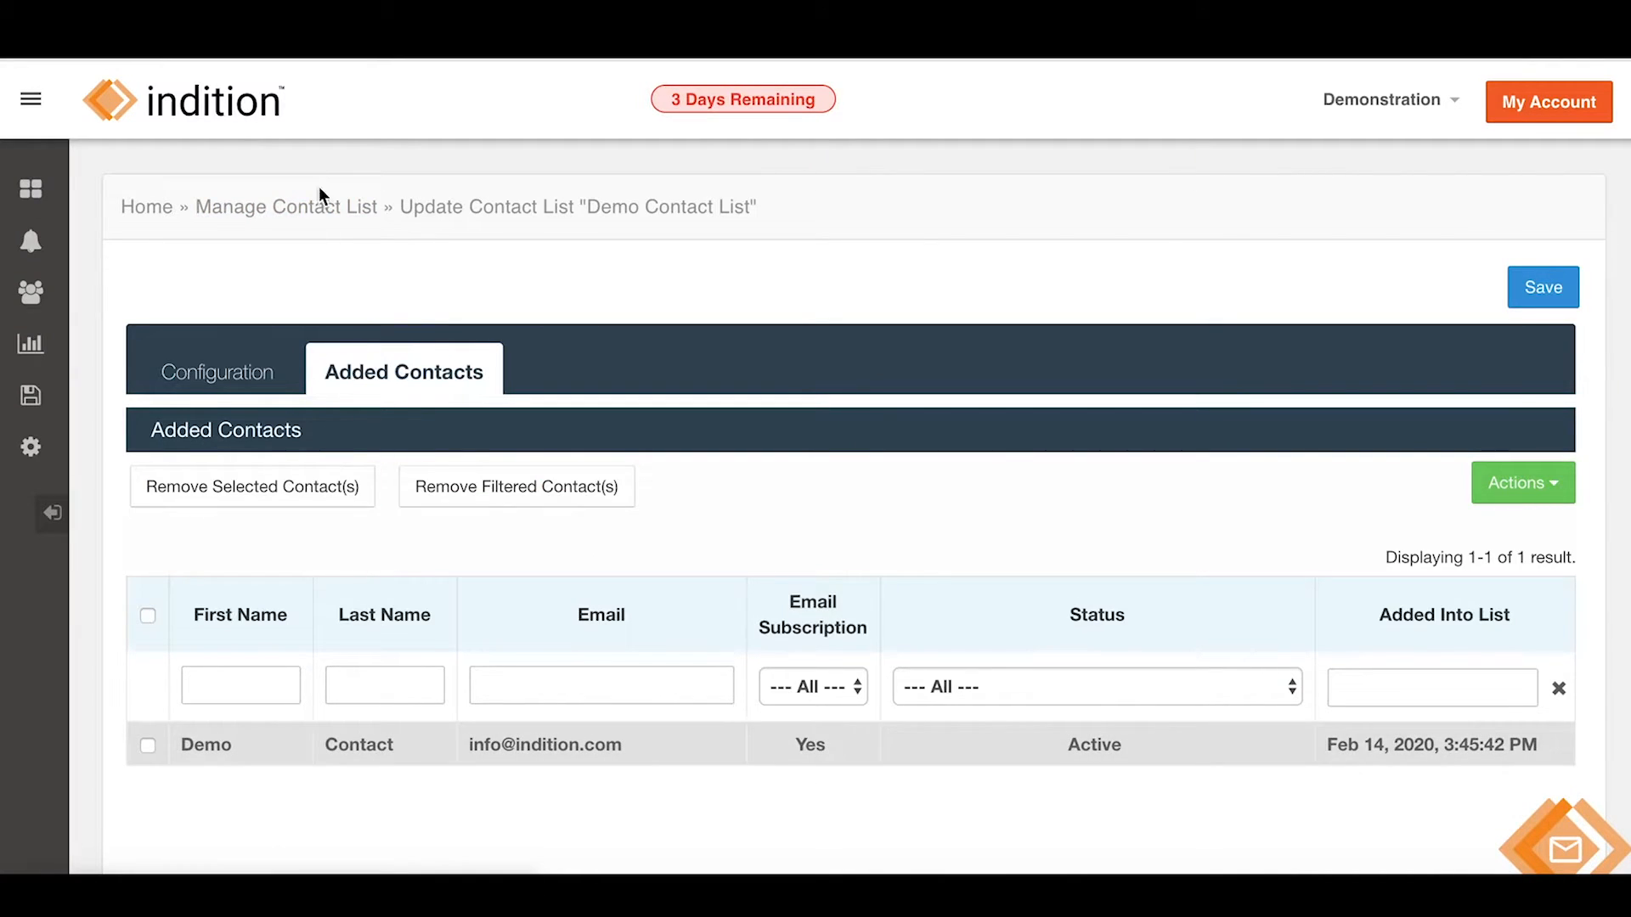
left_click(310, 206)
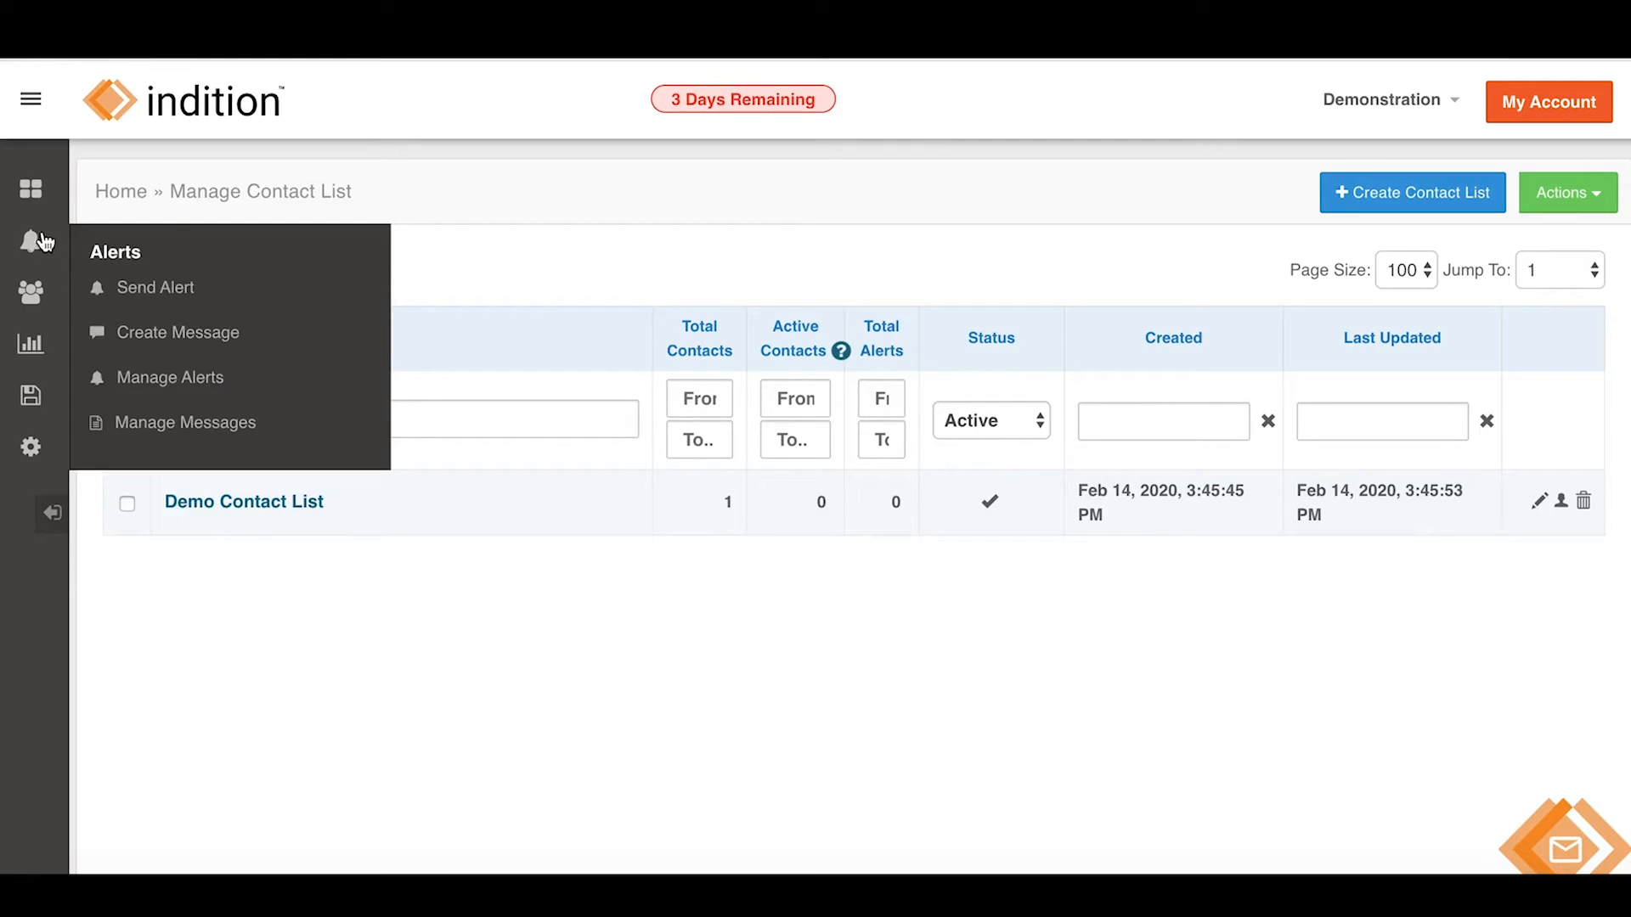
Open Send Alert and keep All Contacts as the recipients instead of a contact list.
left_click(174, 107)
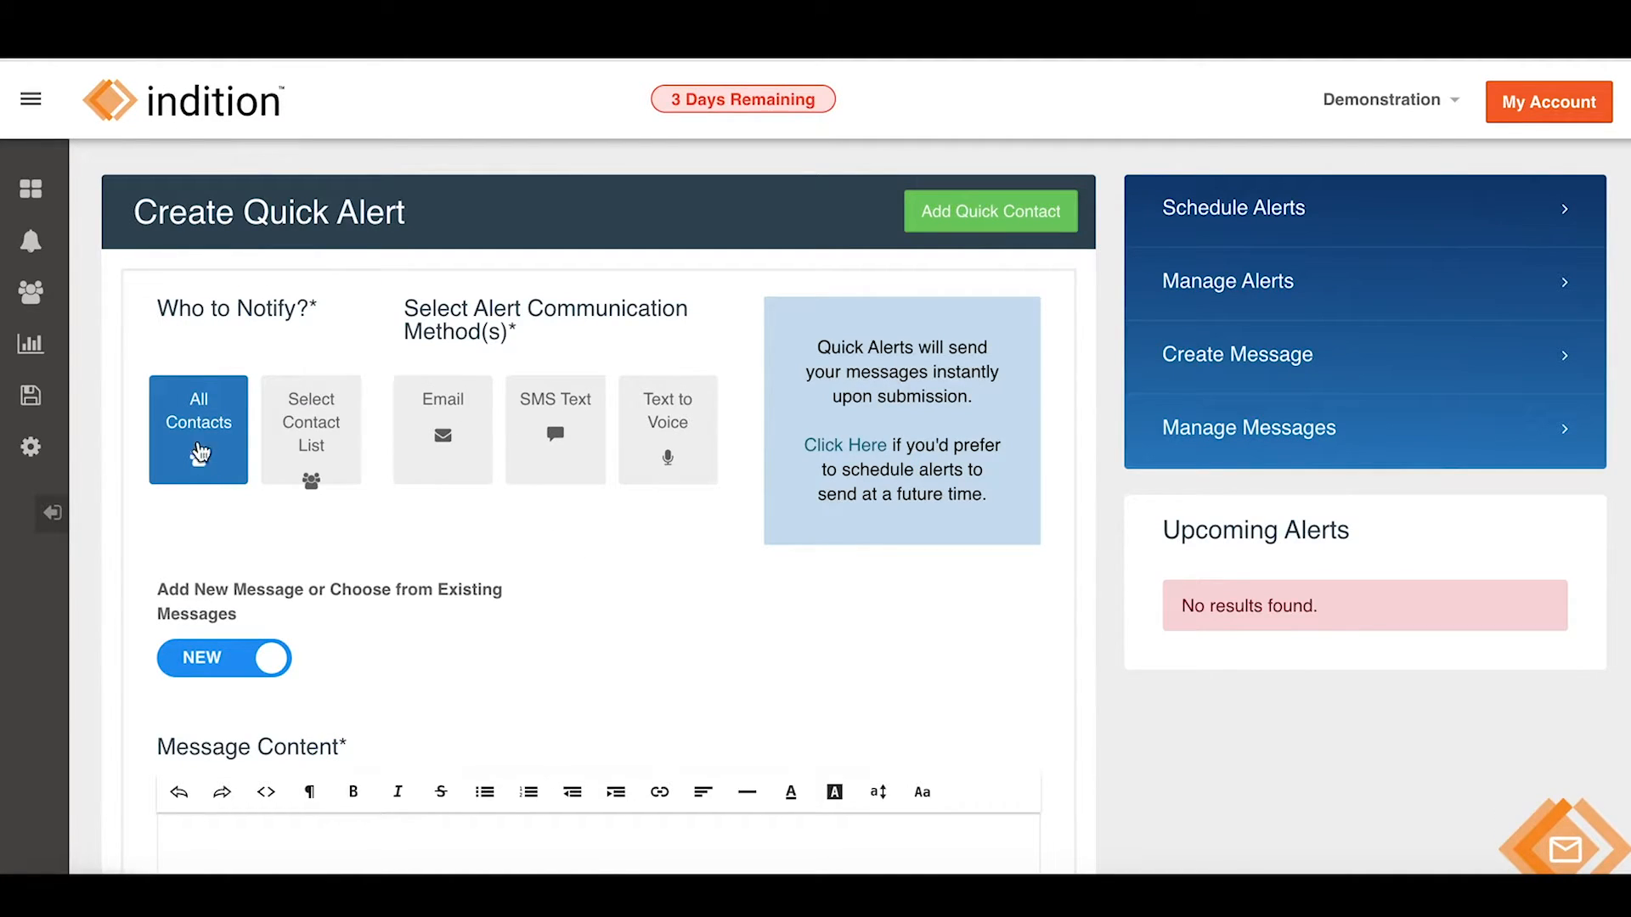
left_click(294, 437)
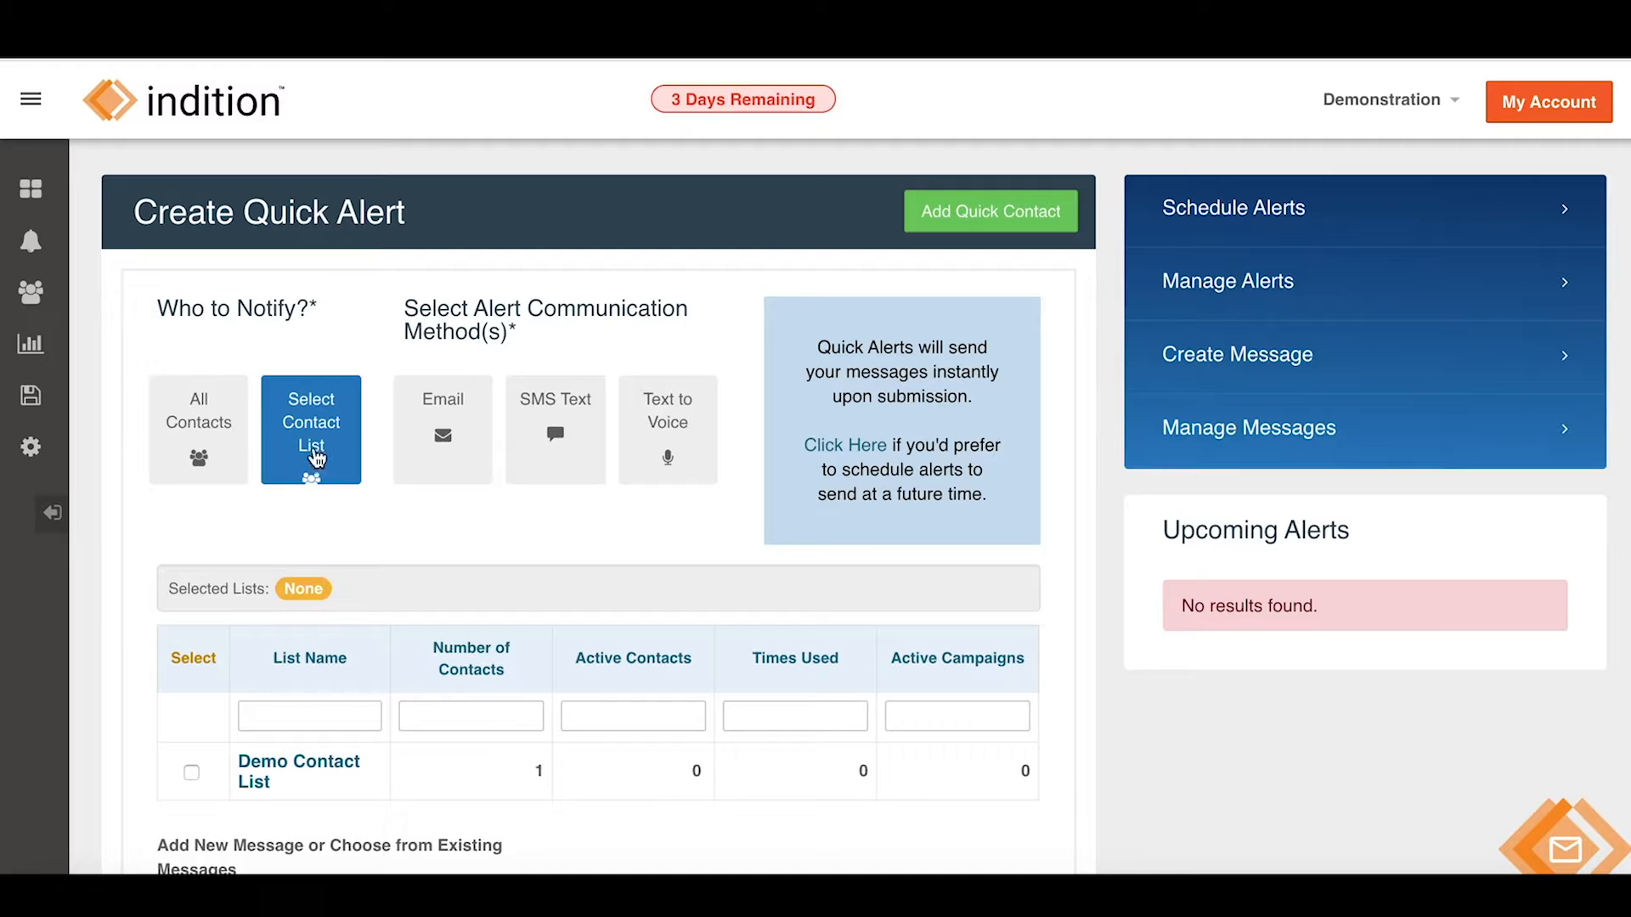
left_click(195, 437)
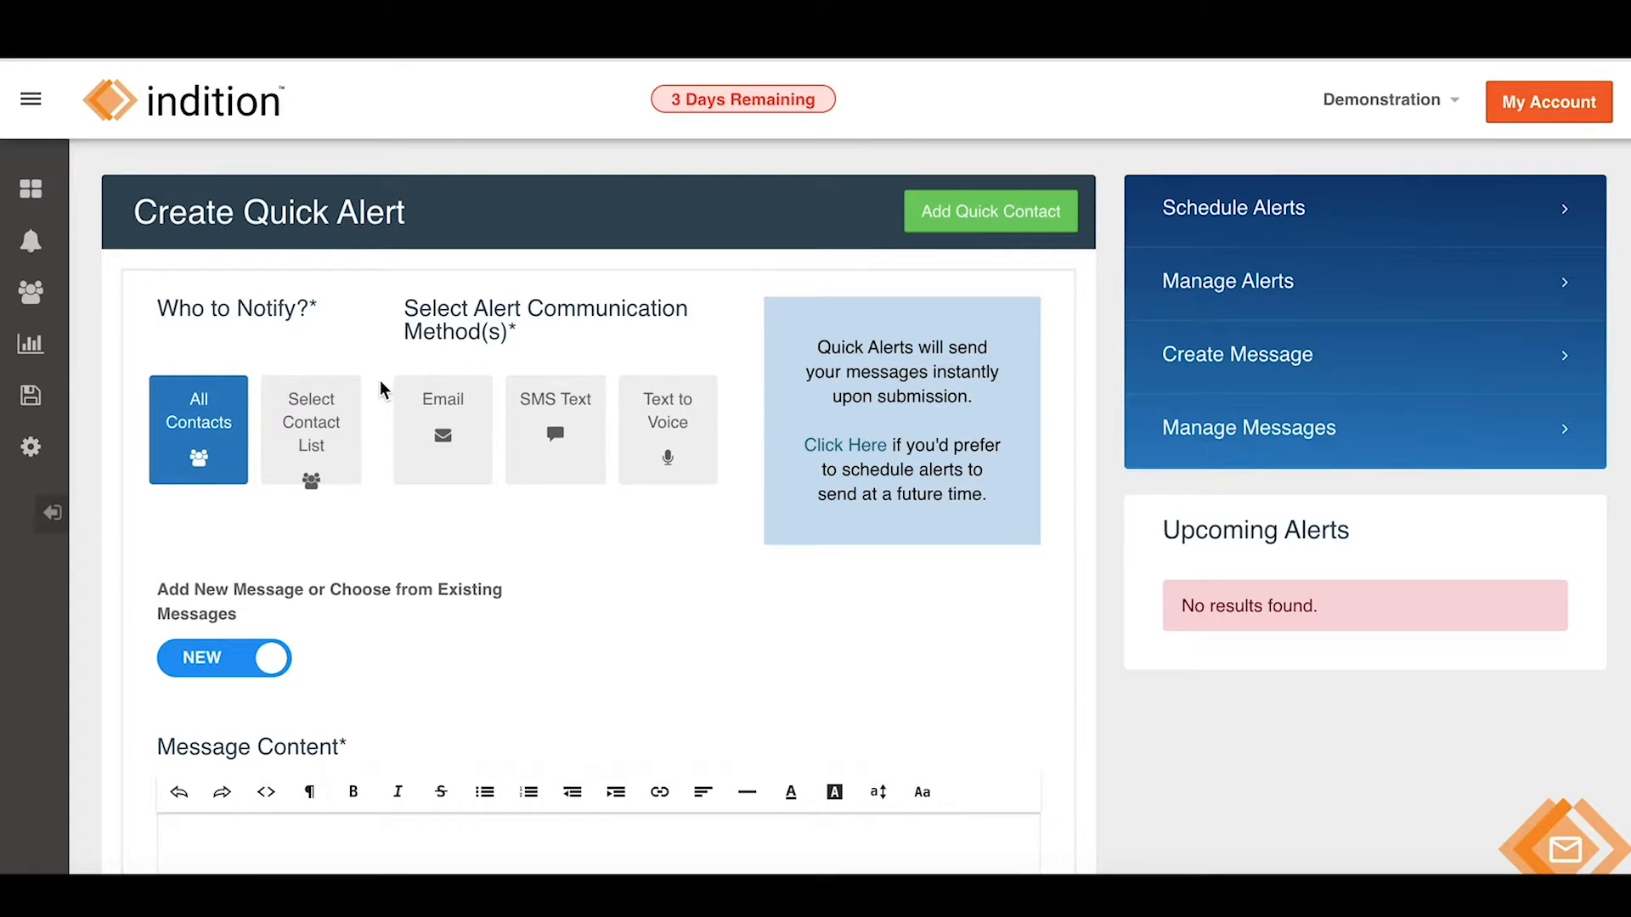
scroll(381, 389, "down", 1)
scroll(381, 389, "up", 1)
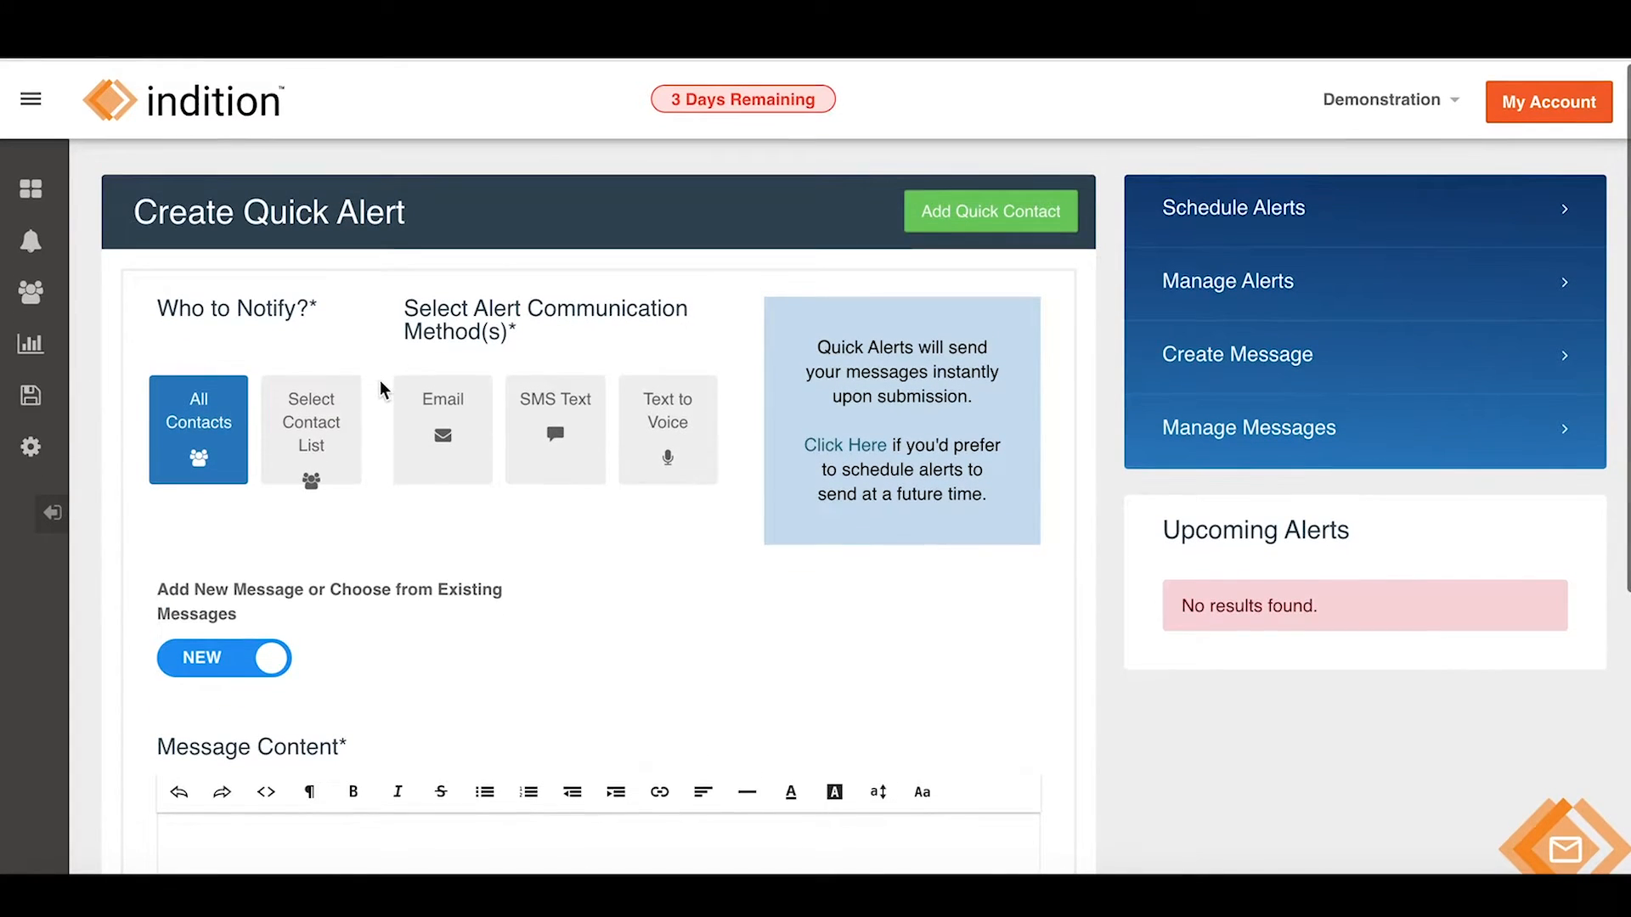
Switch Email and Text to Voice off so only SMS Text delivery remains on.
left_click(445, 433)
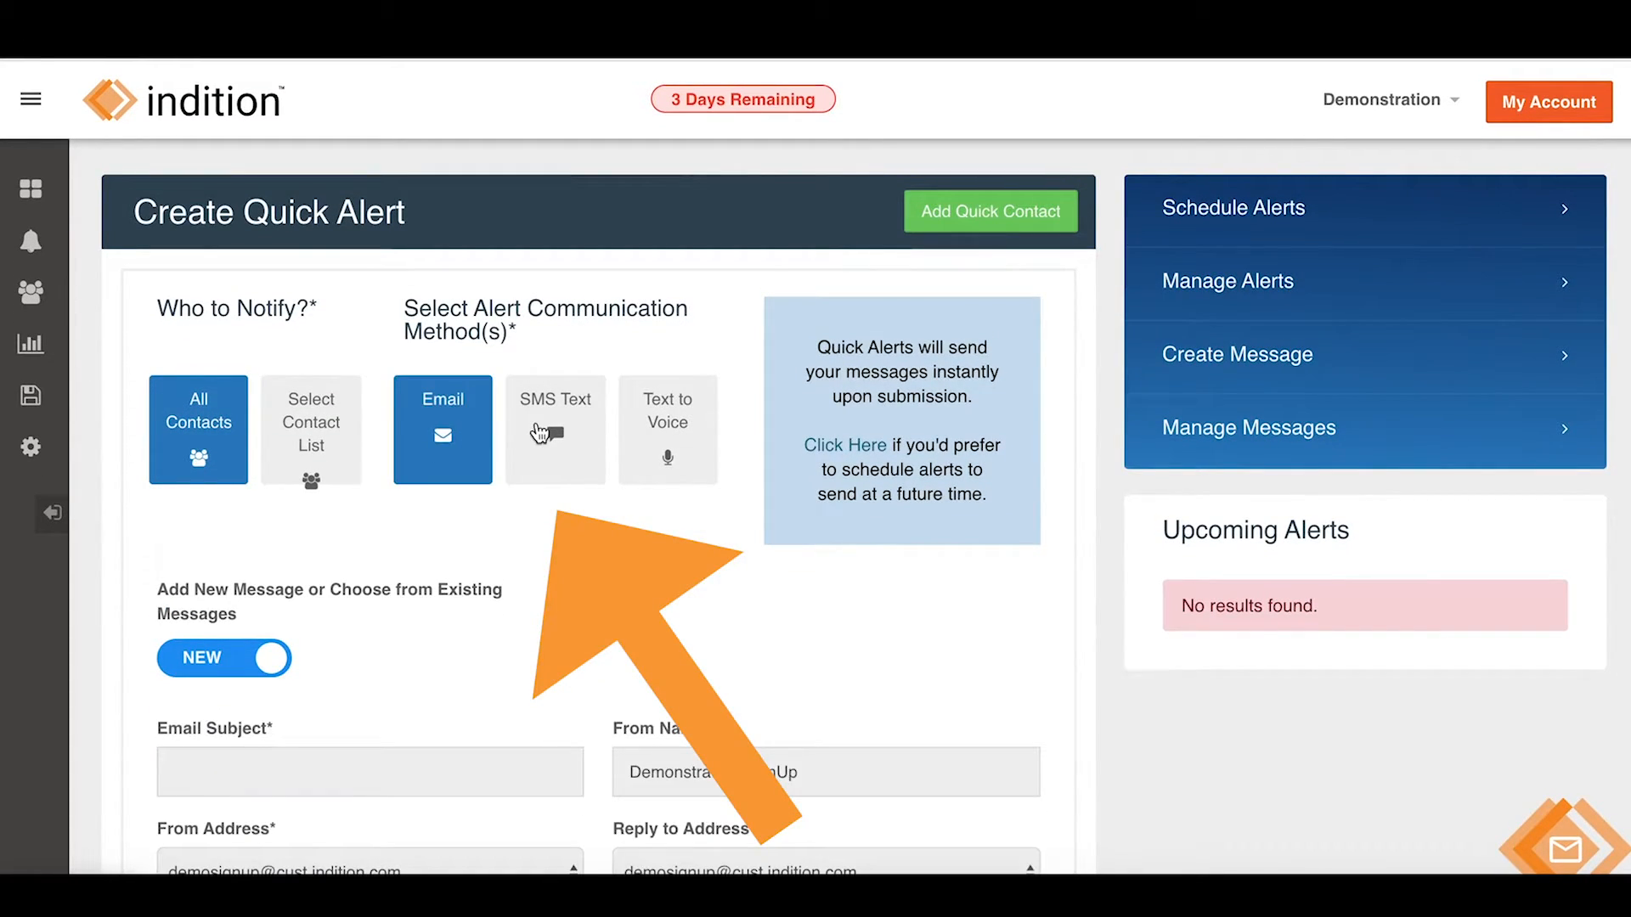
left_click(539, 433)
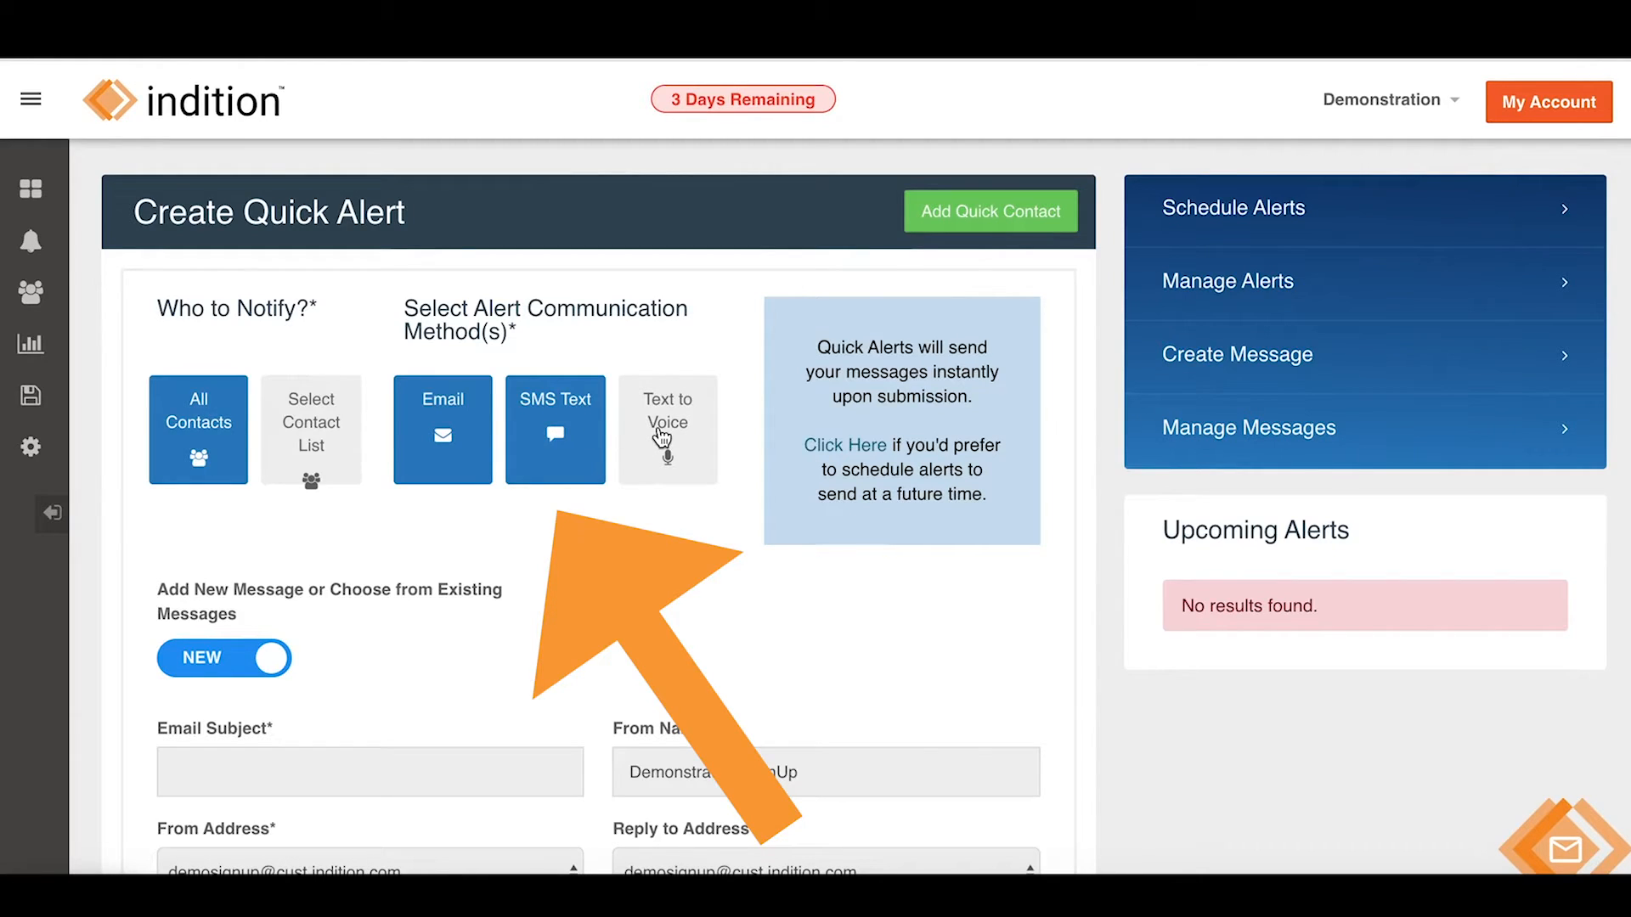
left_click(662, 438)
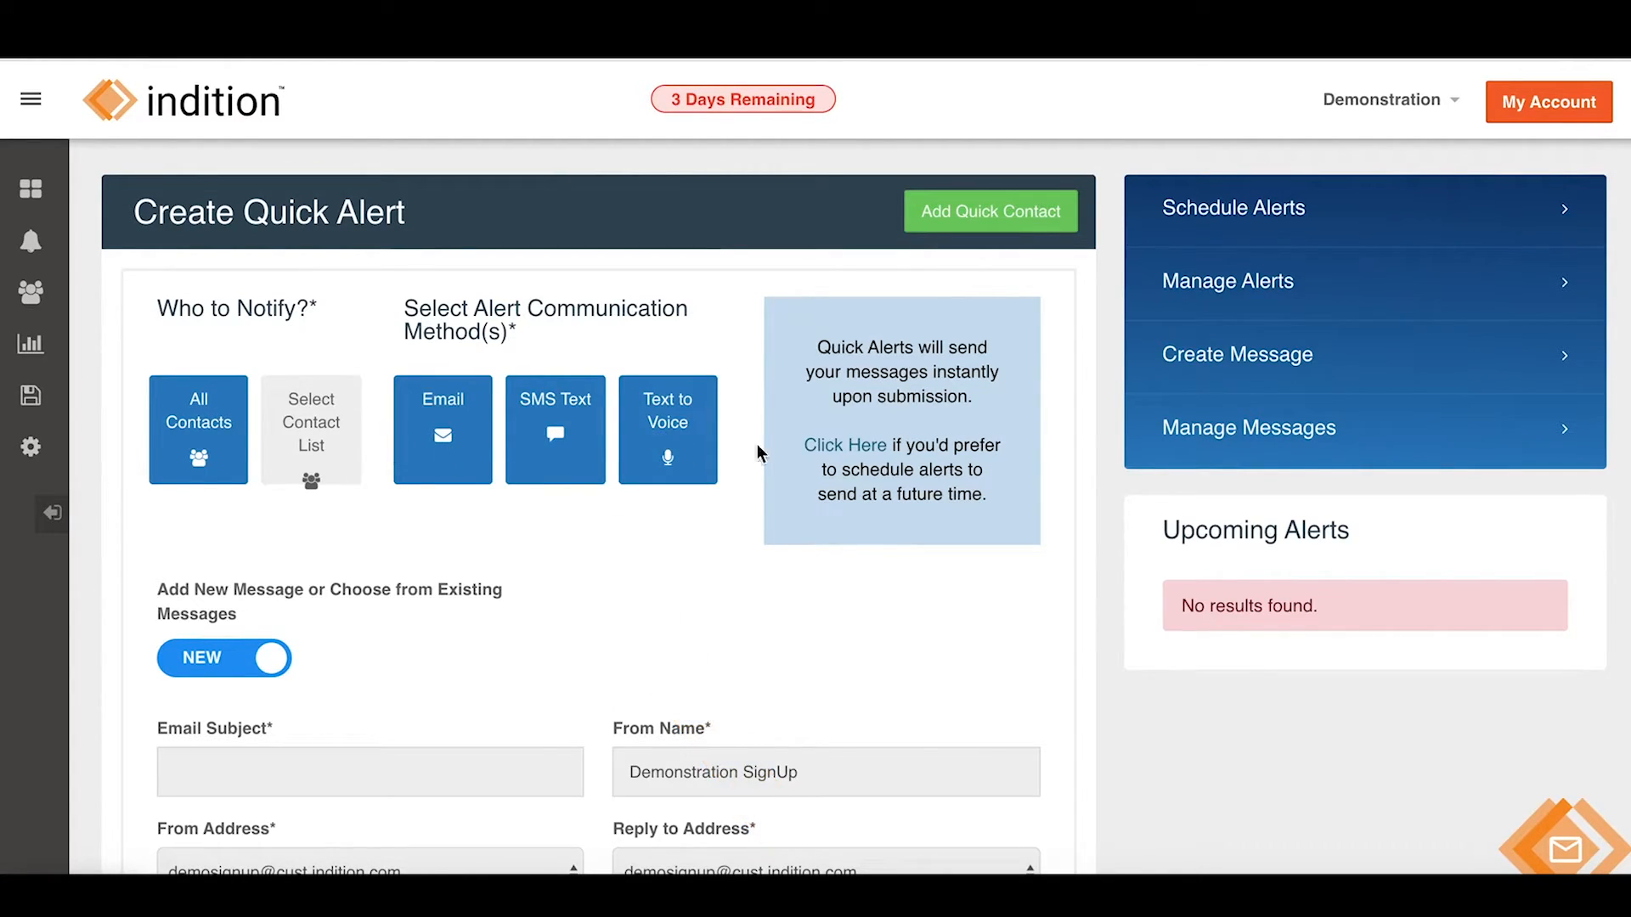
left_click(446, 440)
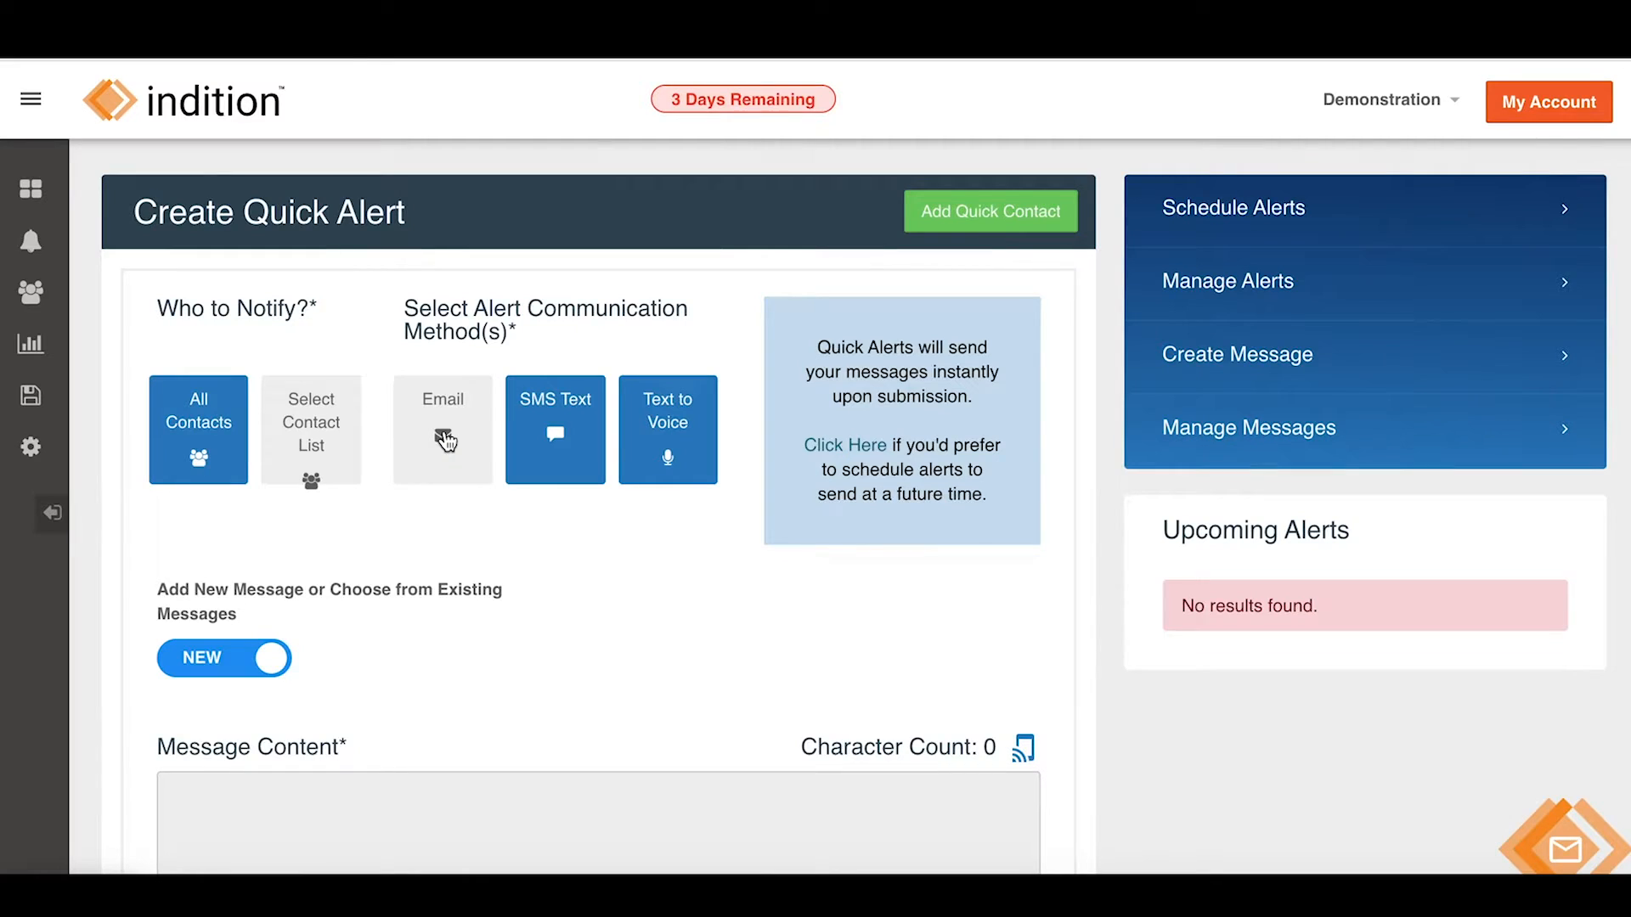
left_click(659, 462)
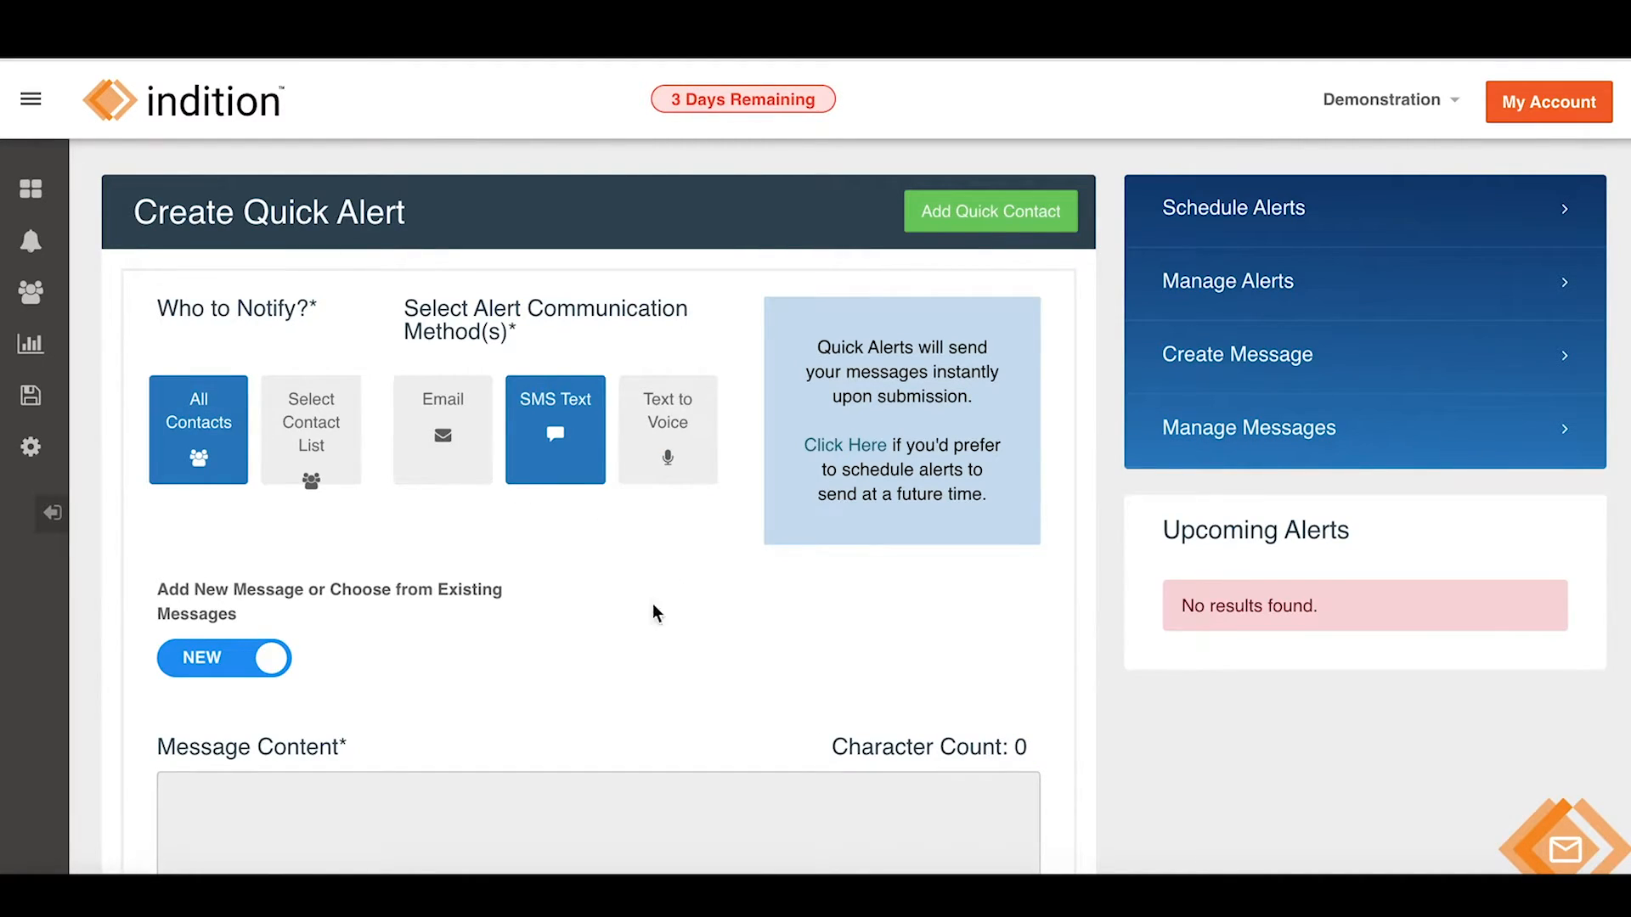
scroll(514, 560, "down", 2)
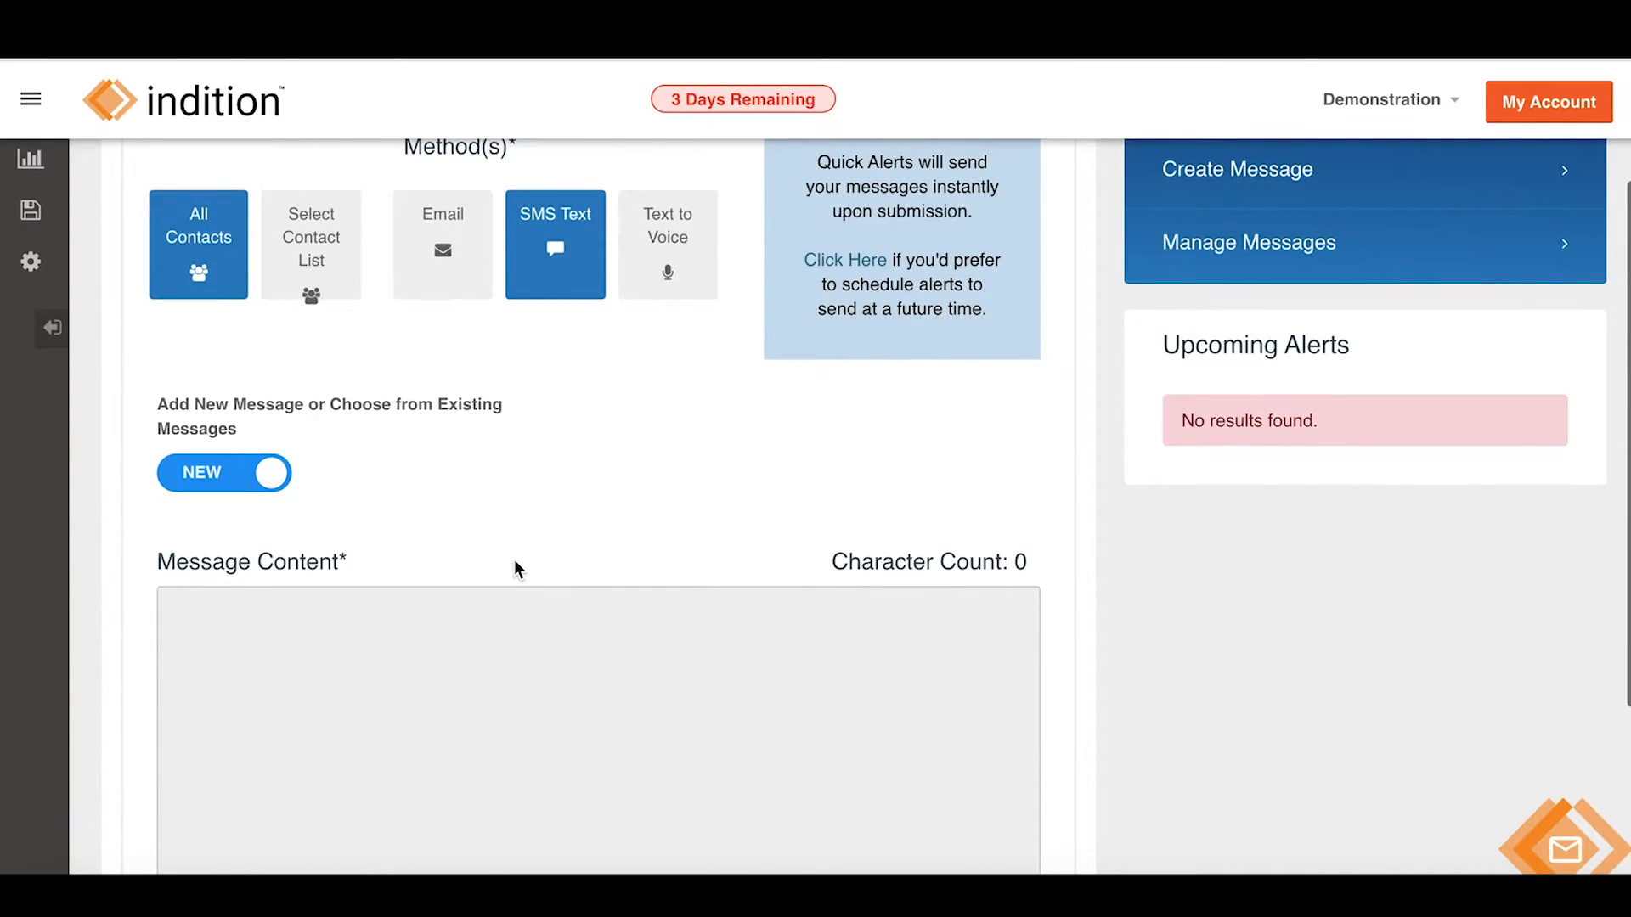
scroll(514, 561, "down", 2)
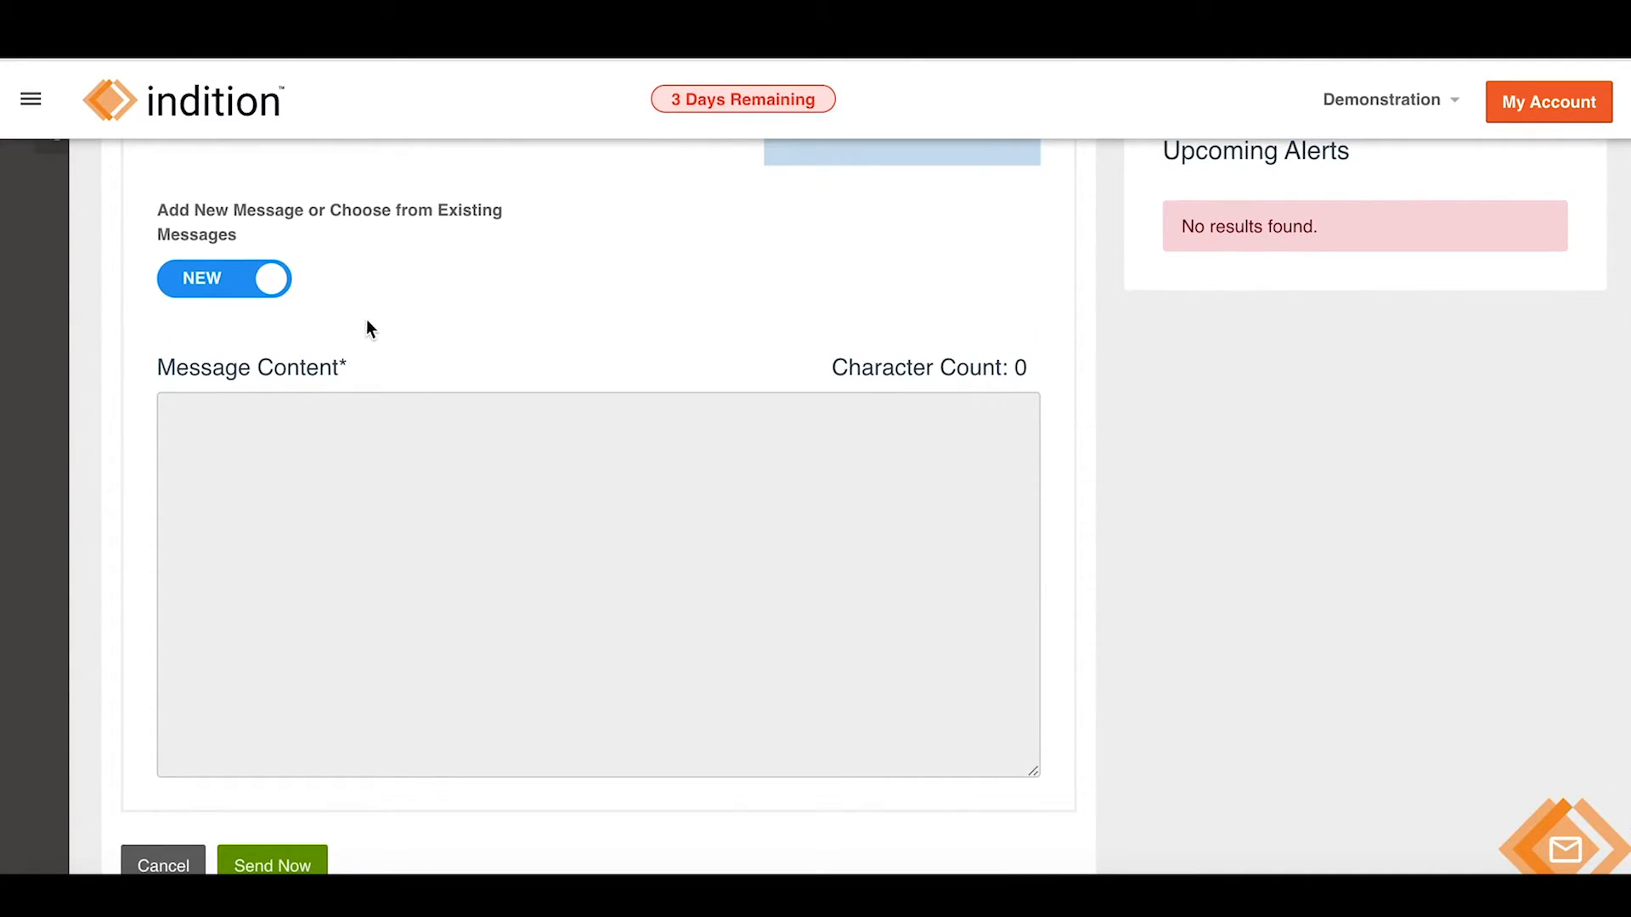
scroll(360, 318, "up", 2)
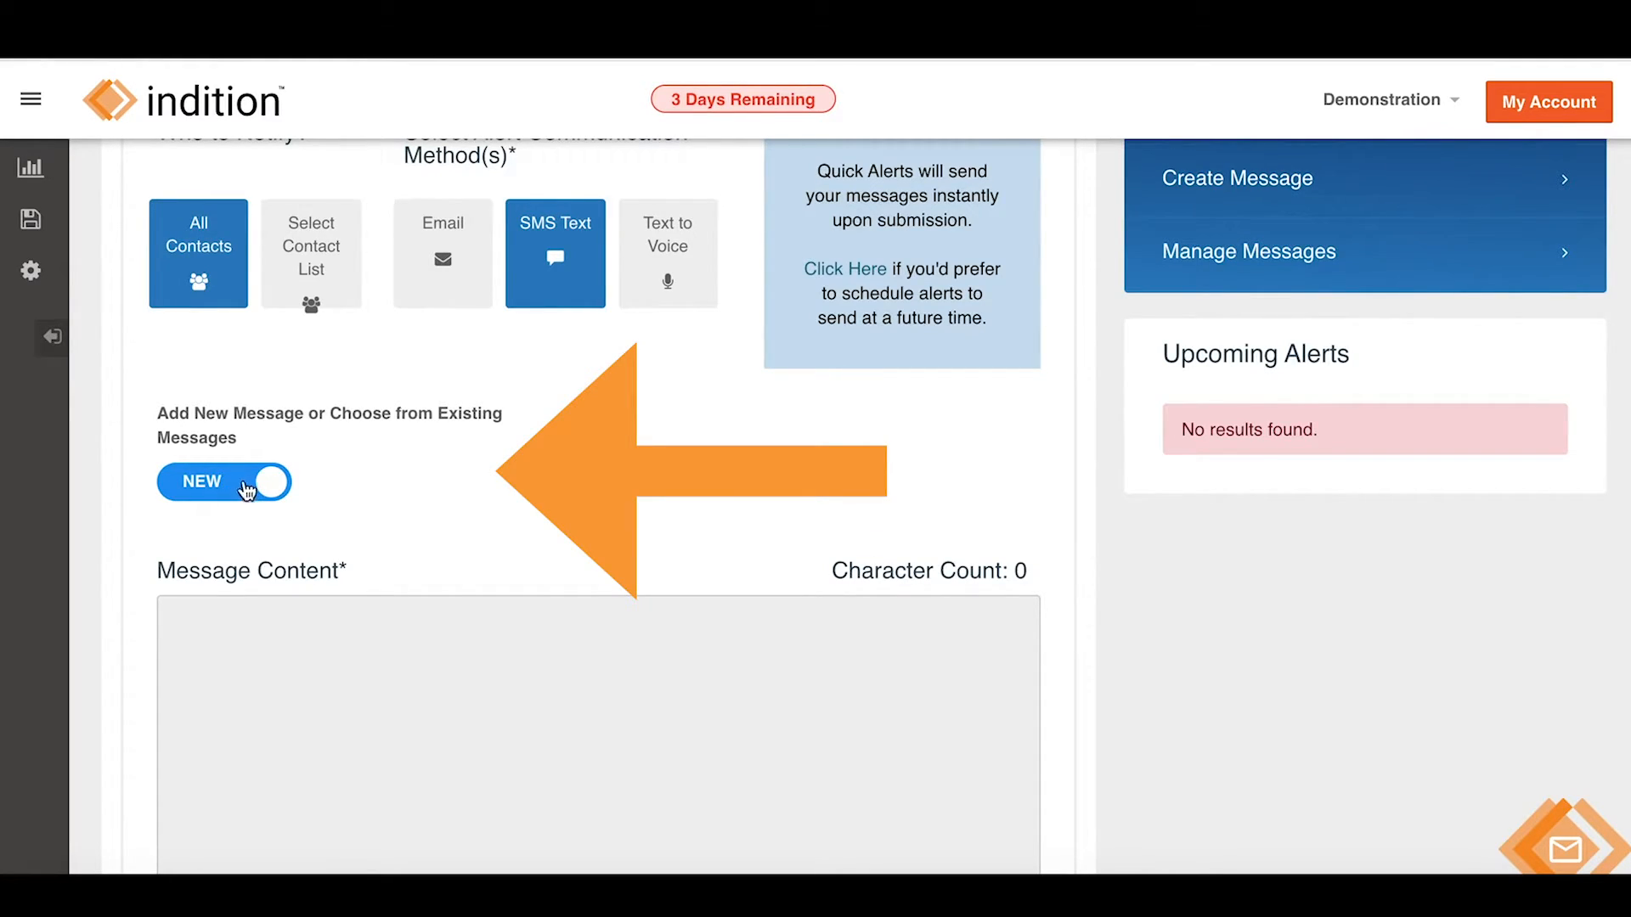
scroll(349, 533, "down", 1)
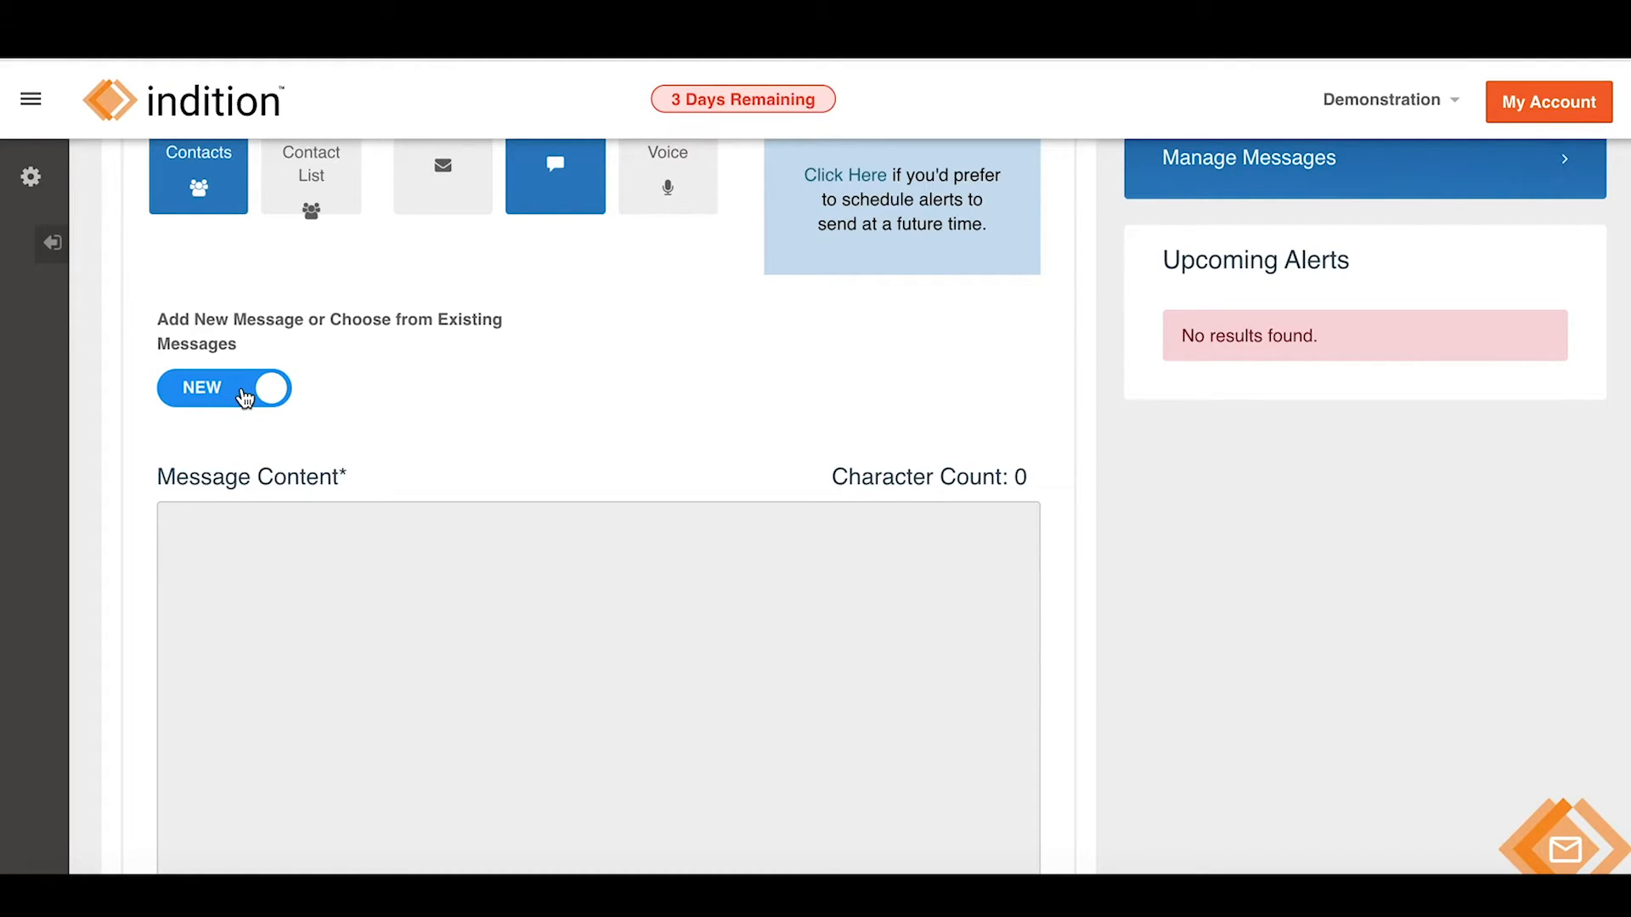
Switch the quick alert's message option to Existing to browse the saved messages table.
left_click(244, 396)
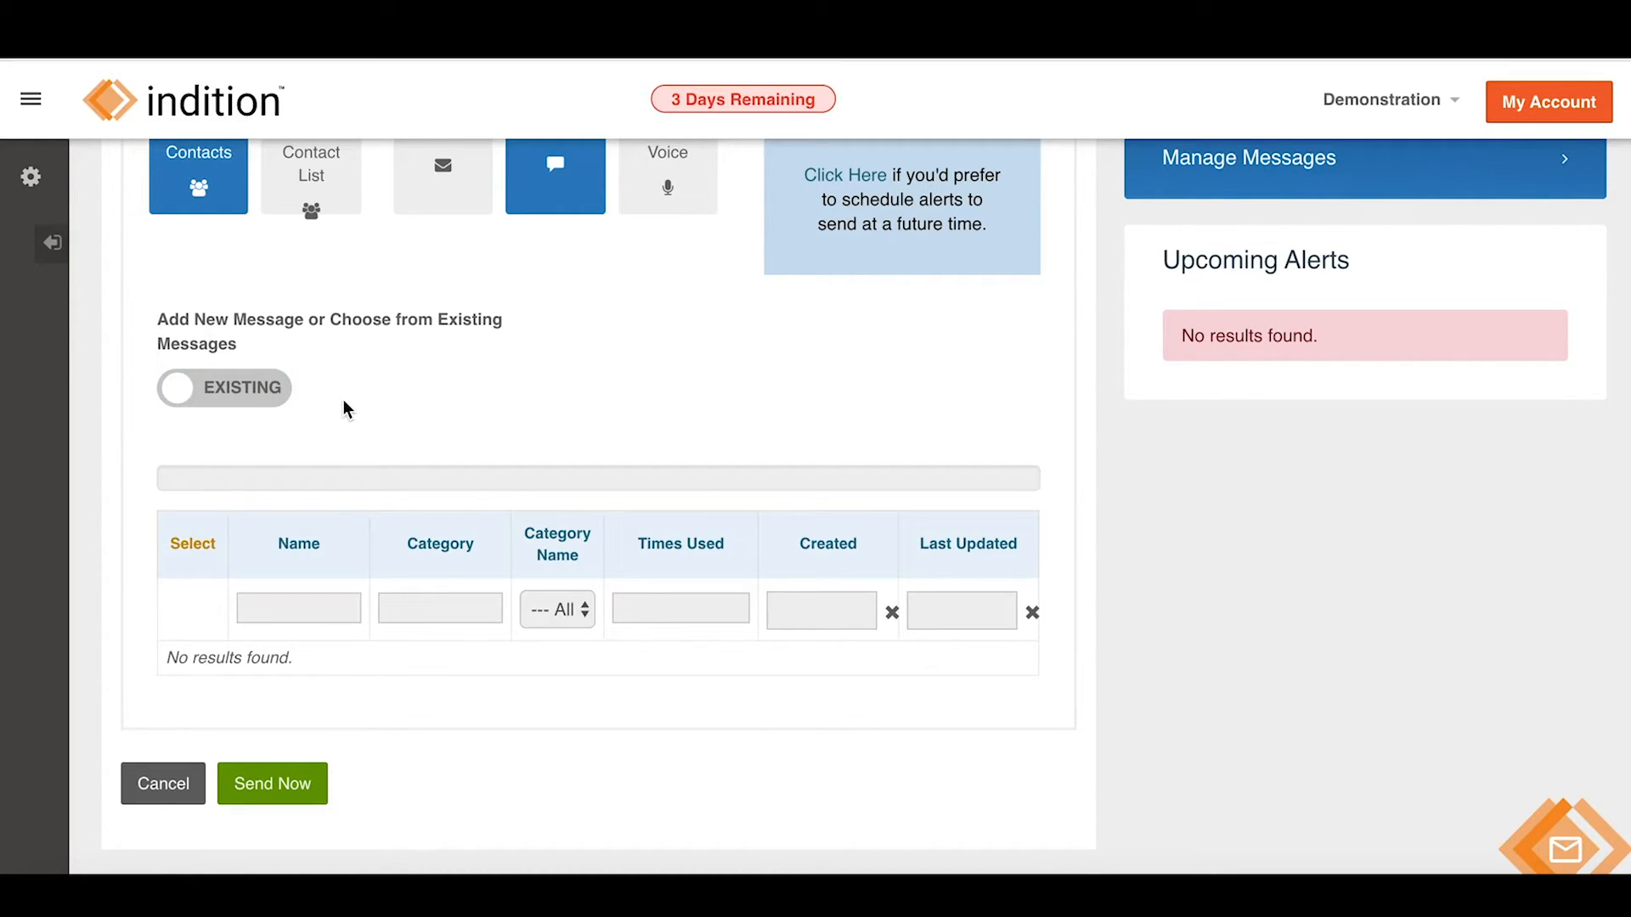
scroll(433, 595, "down", 1)
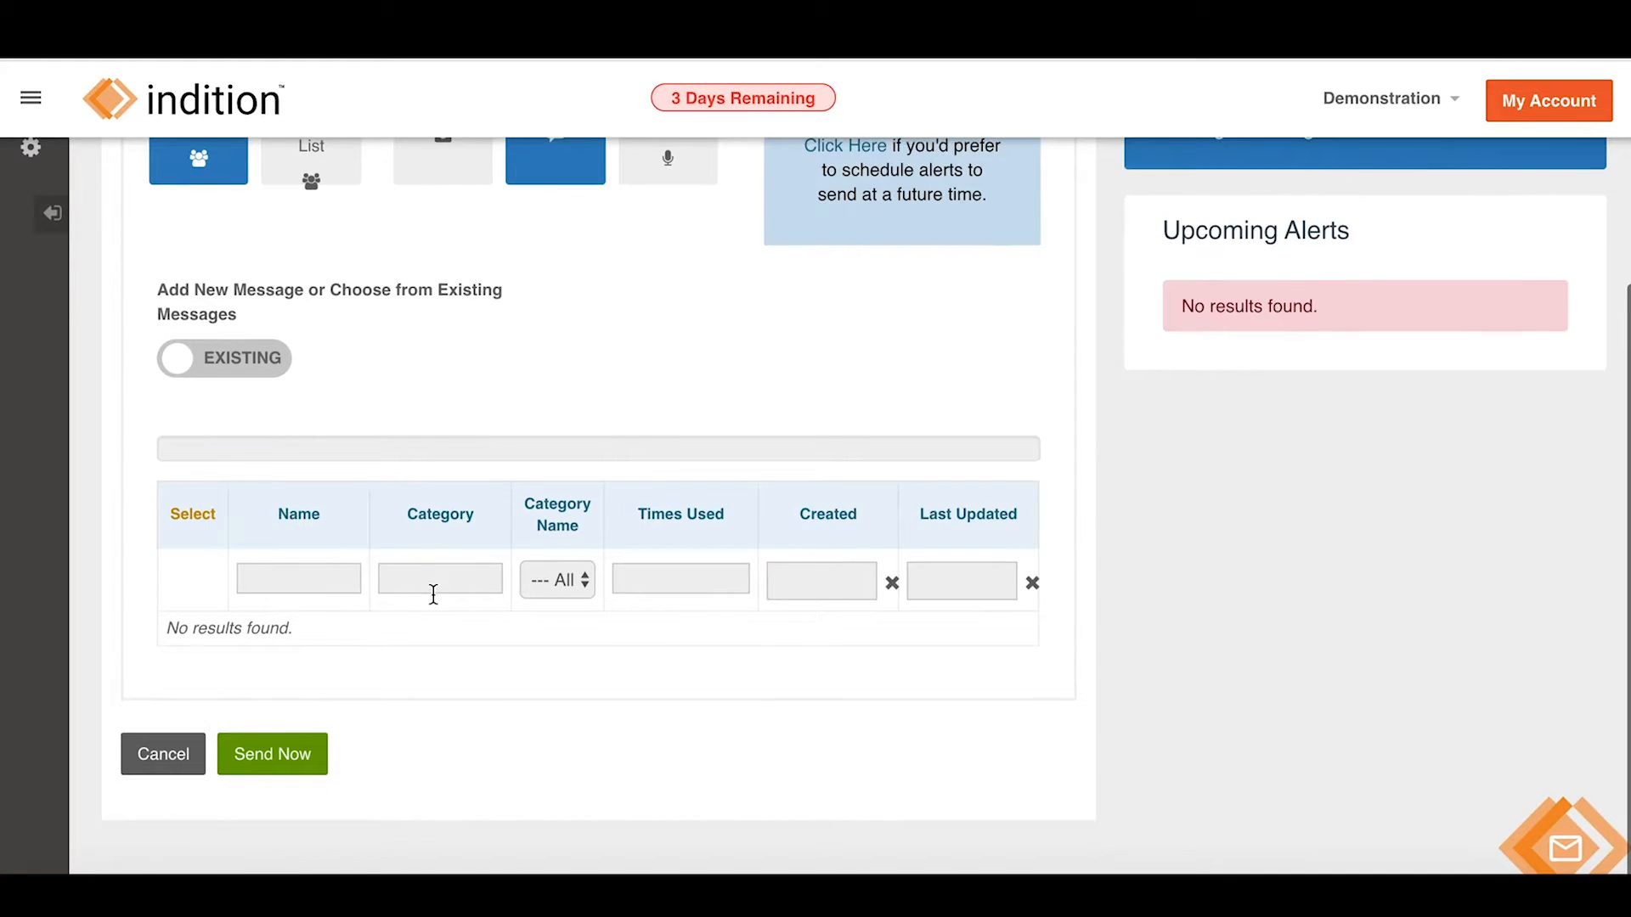
scroll(434, 595, "up", 4)
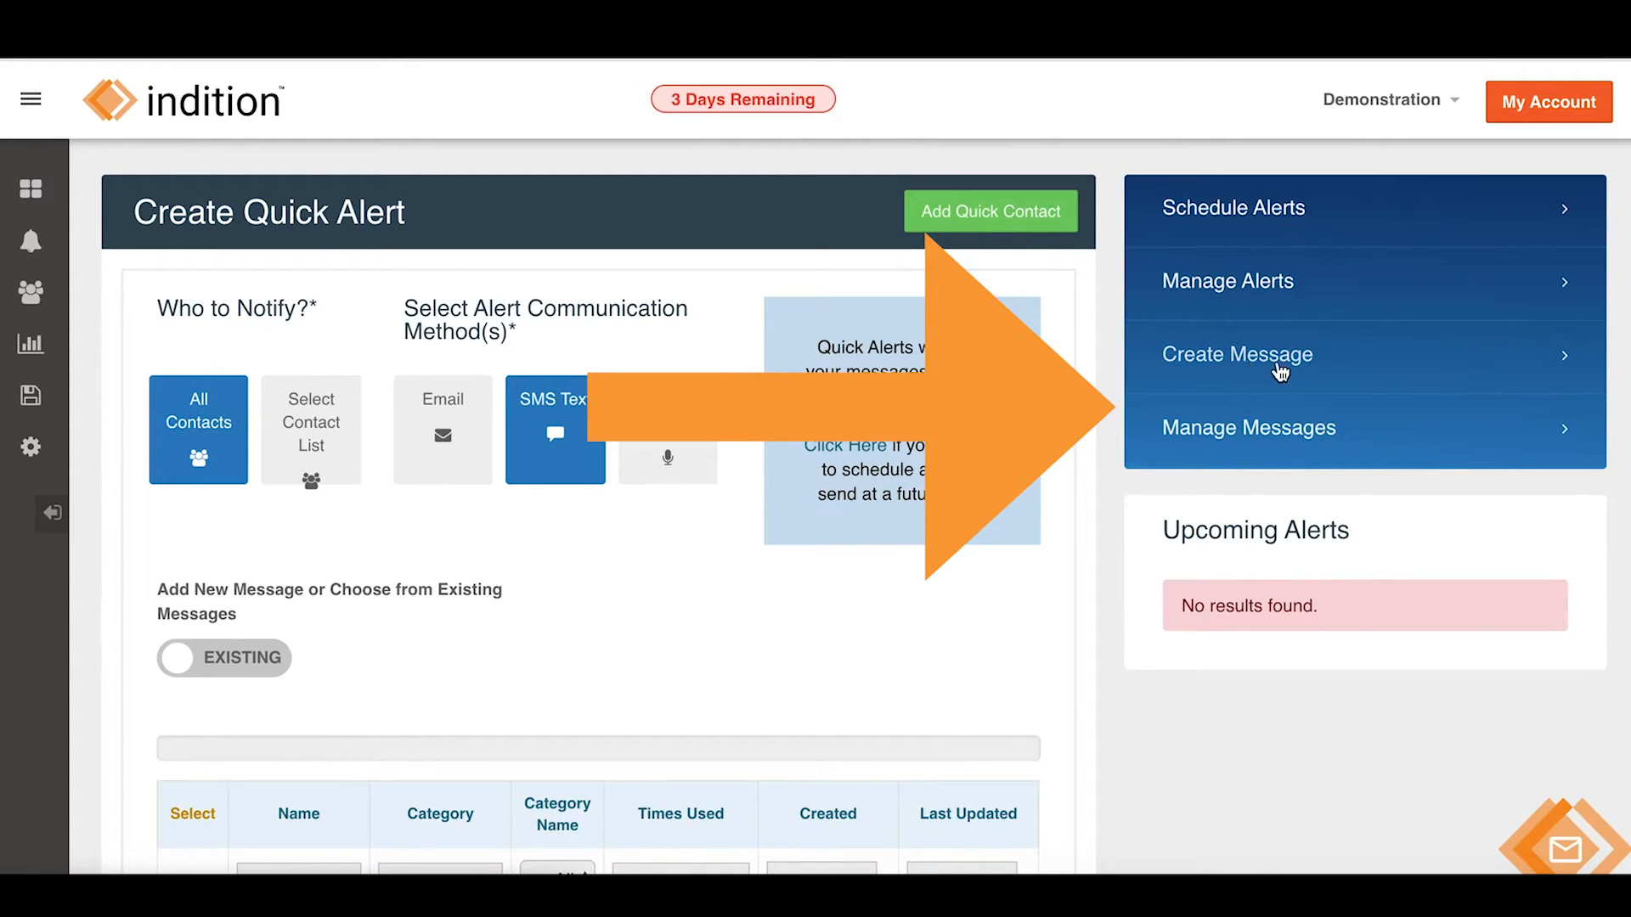
mouse_move(26, 242)
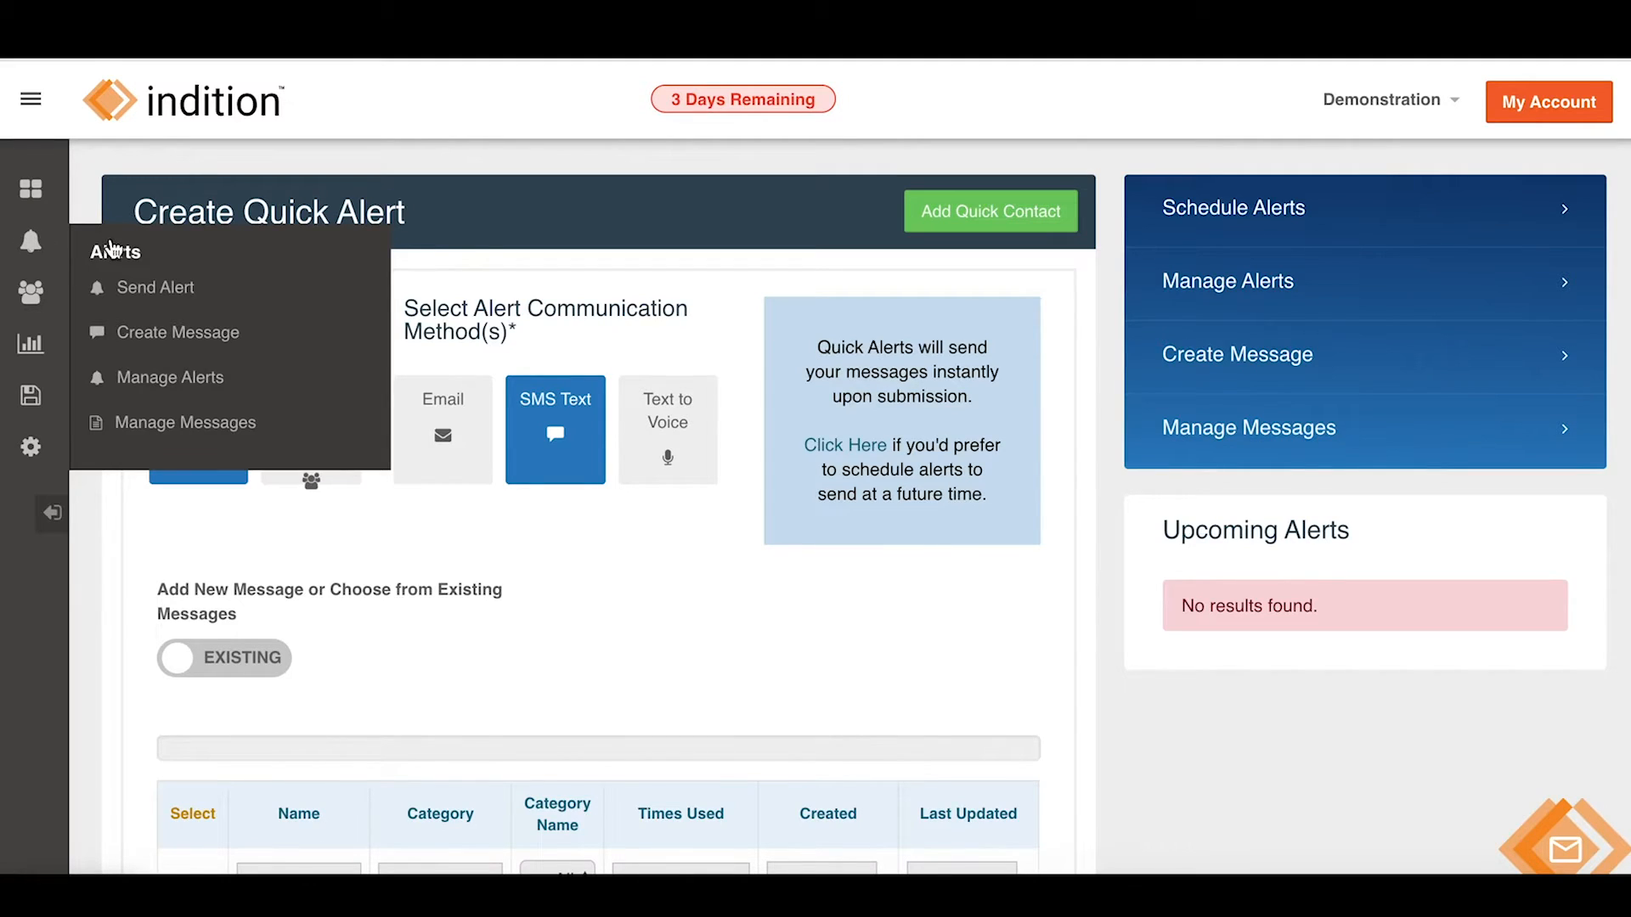
From Manage Messages, create a new message named 'Demo Message' in the Quick Alert category.
left_click(185, 424)
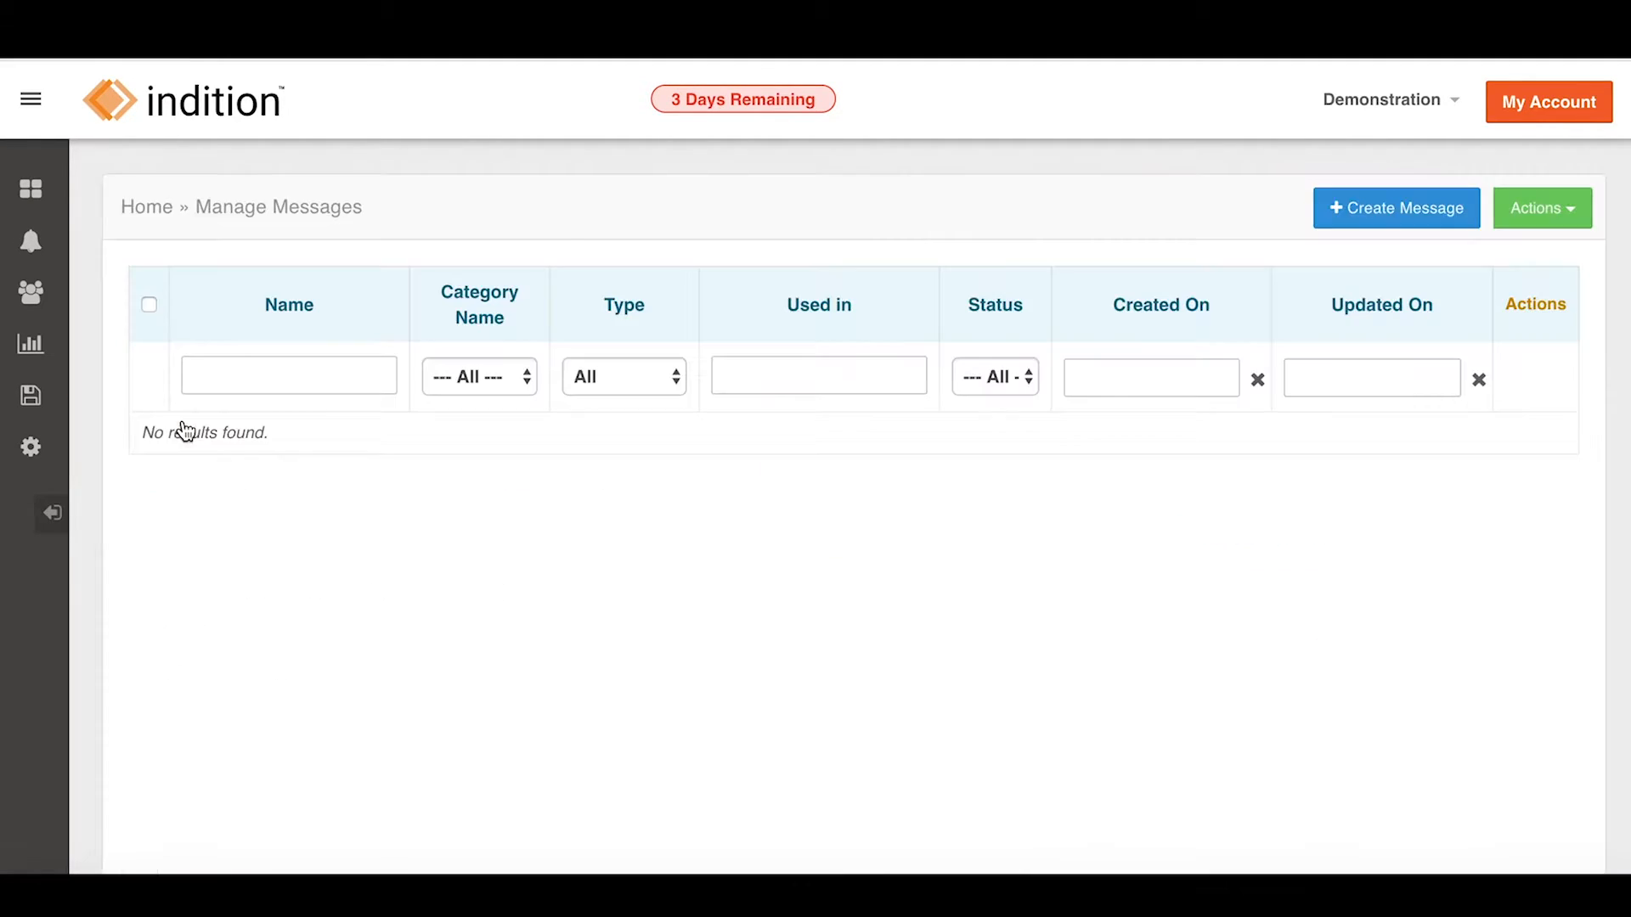
left_click(1372, 213)
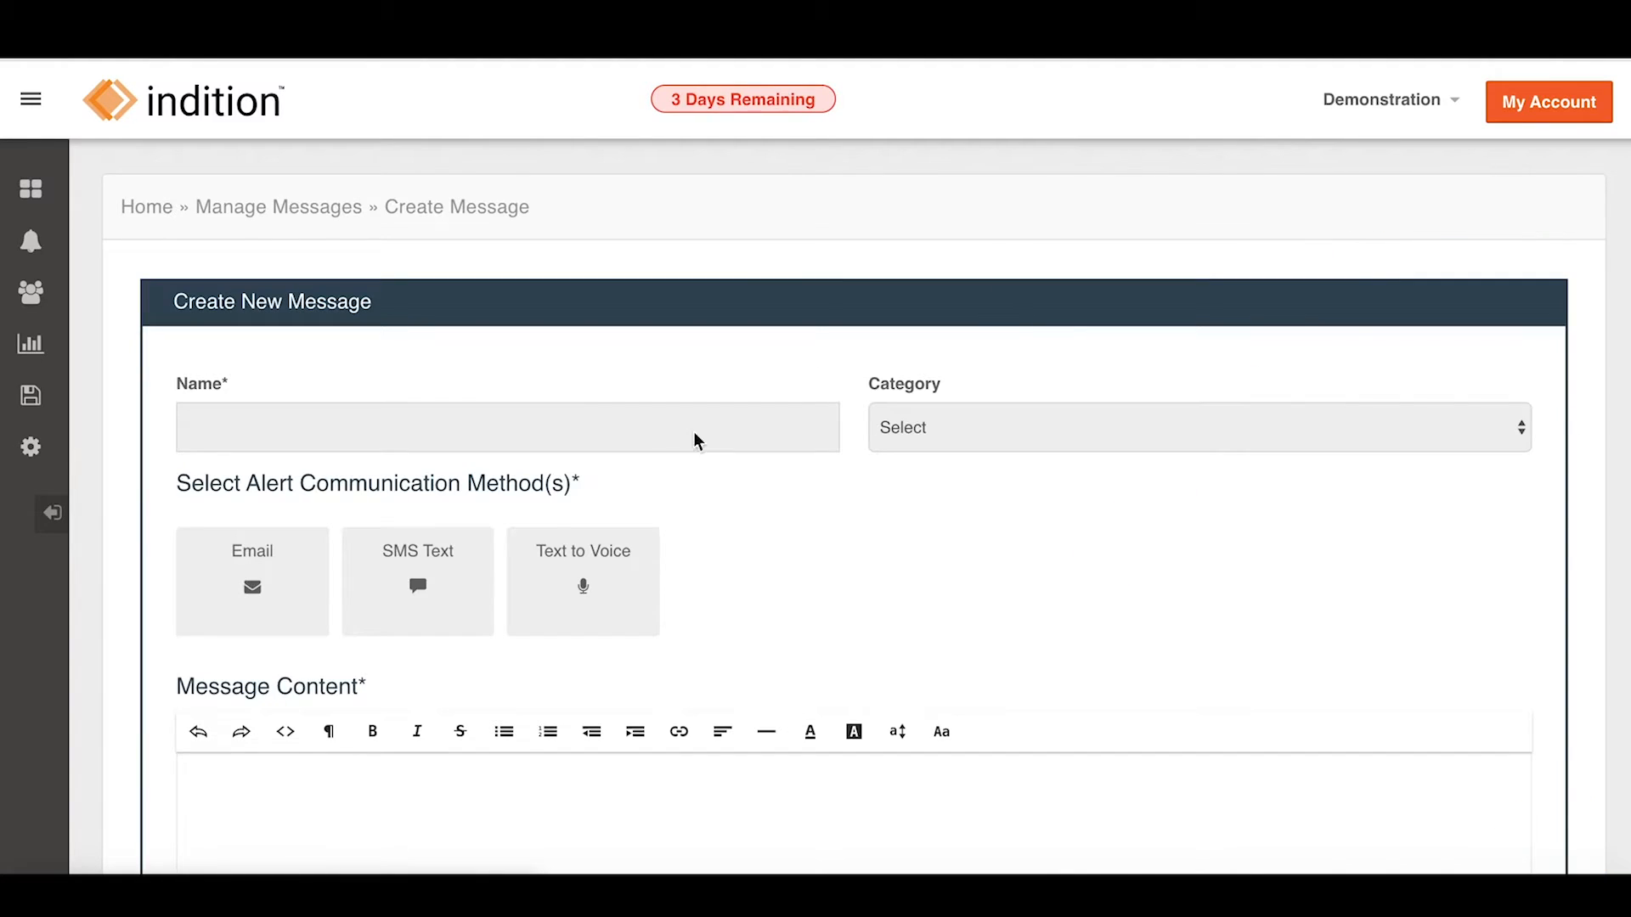
left_click(433, 422)
type("Demo Message")
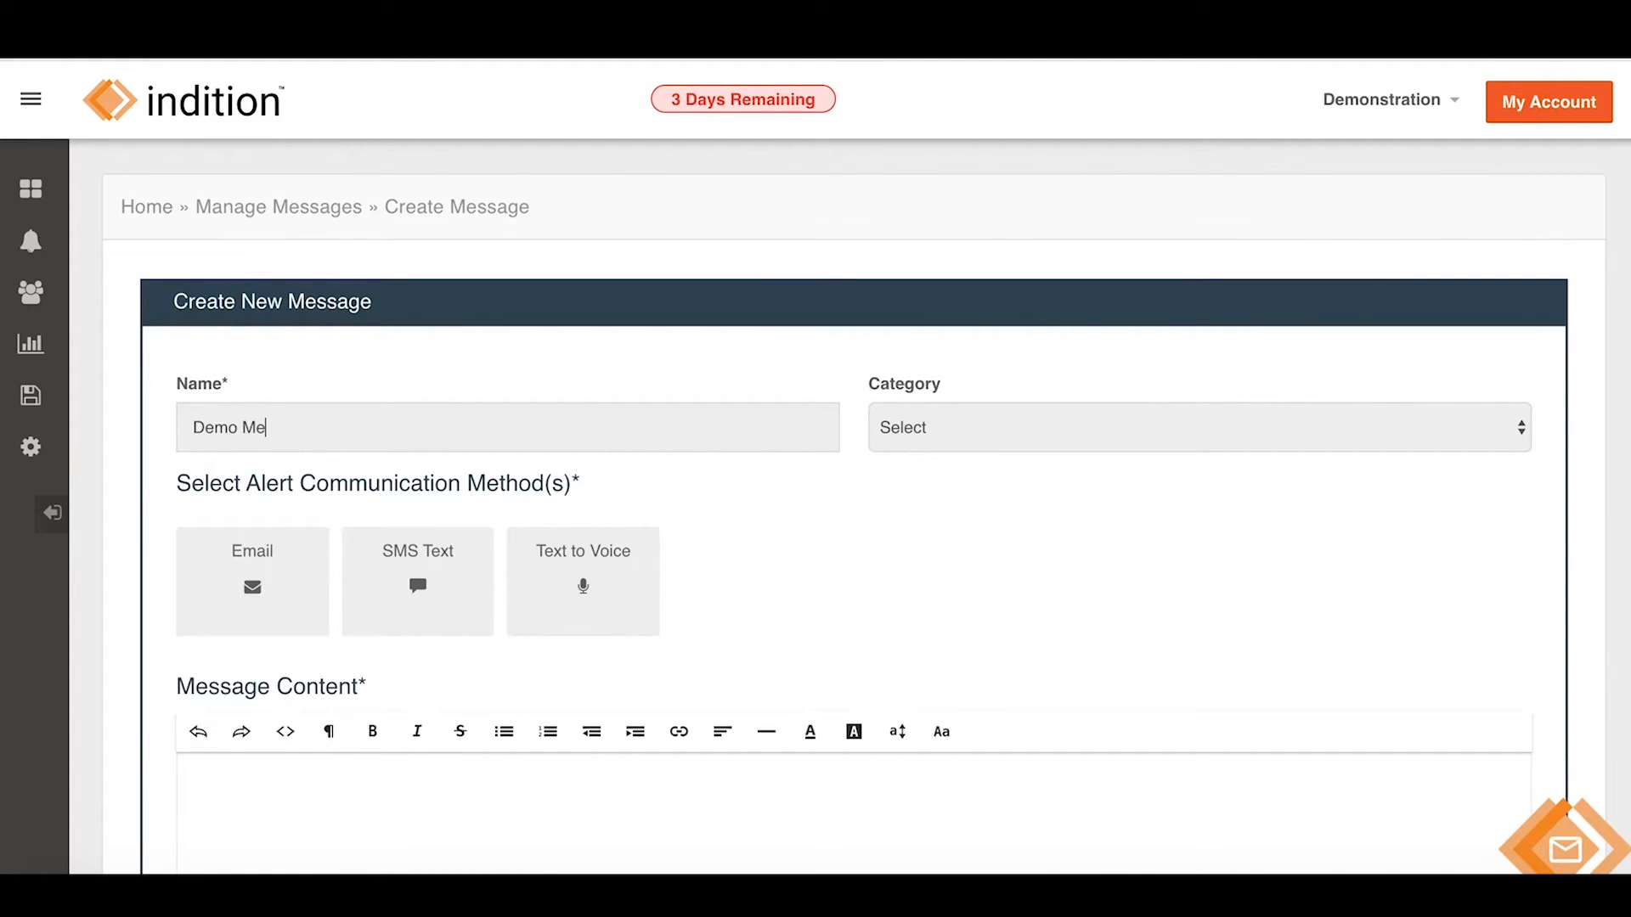
left_click(1083, 433)
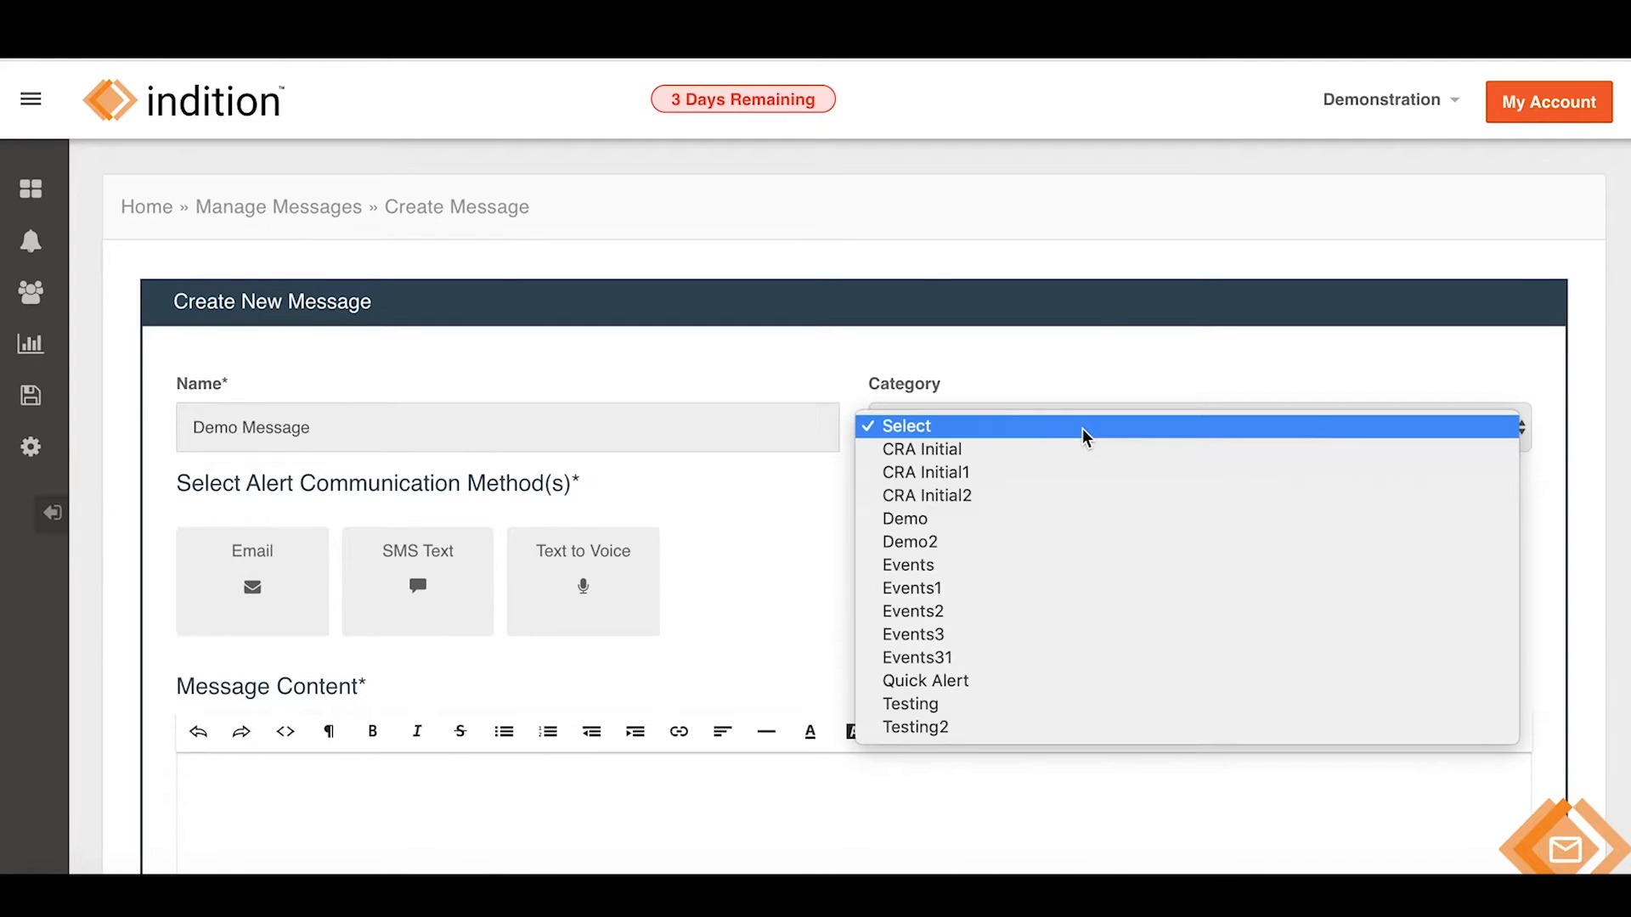
left_click(1025, 685)
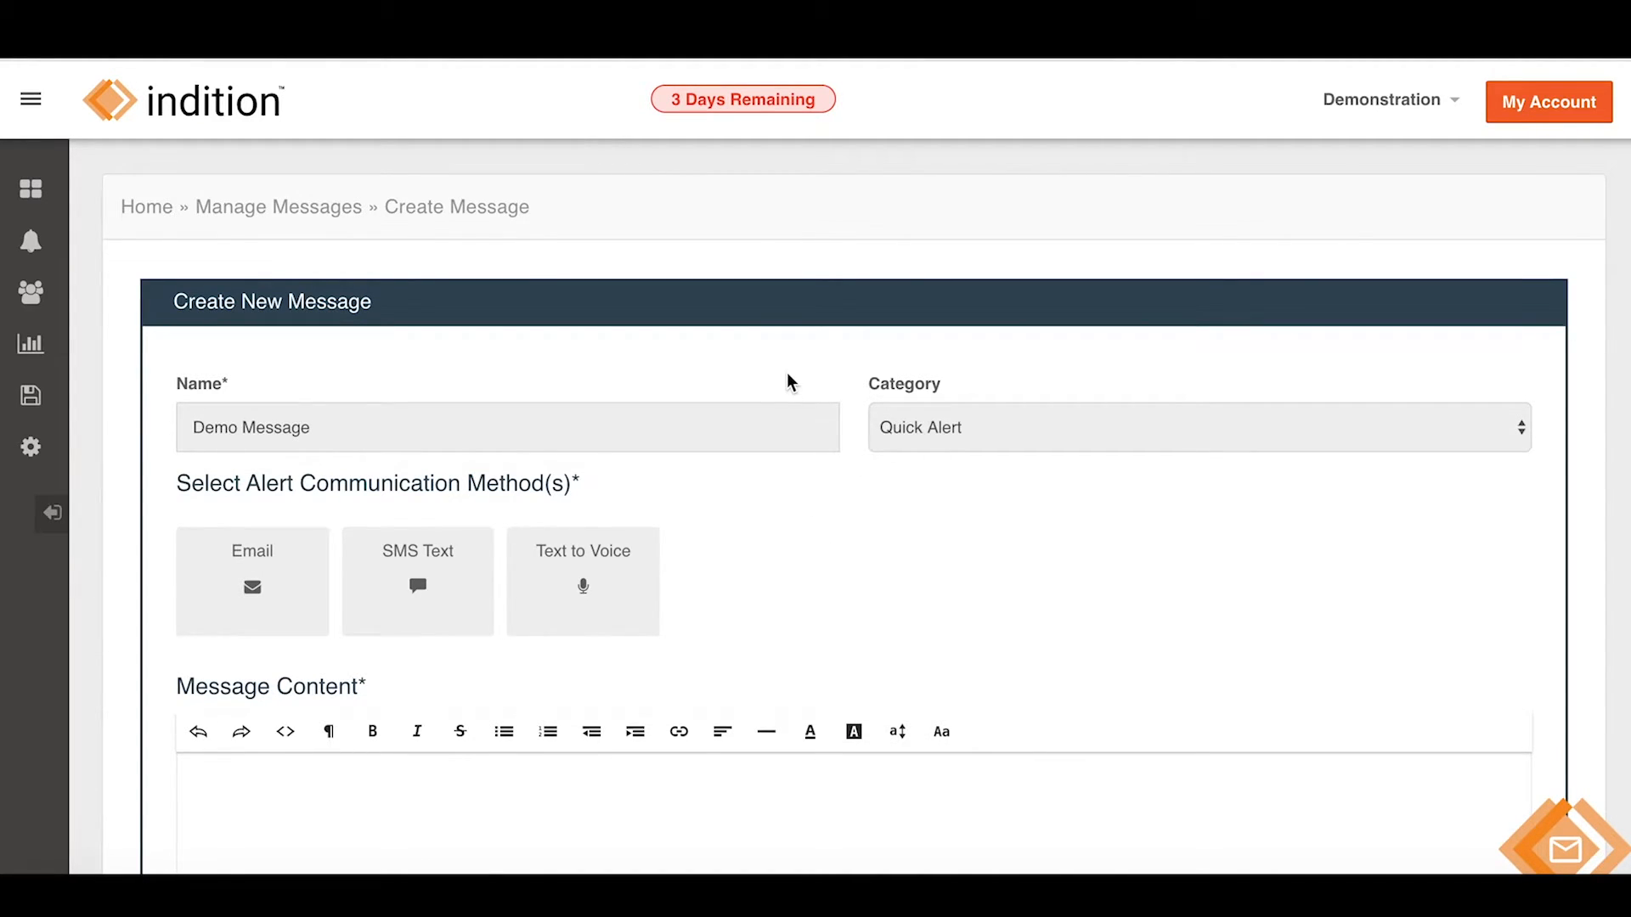
scroll(859, 473, "down", 1)
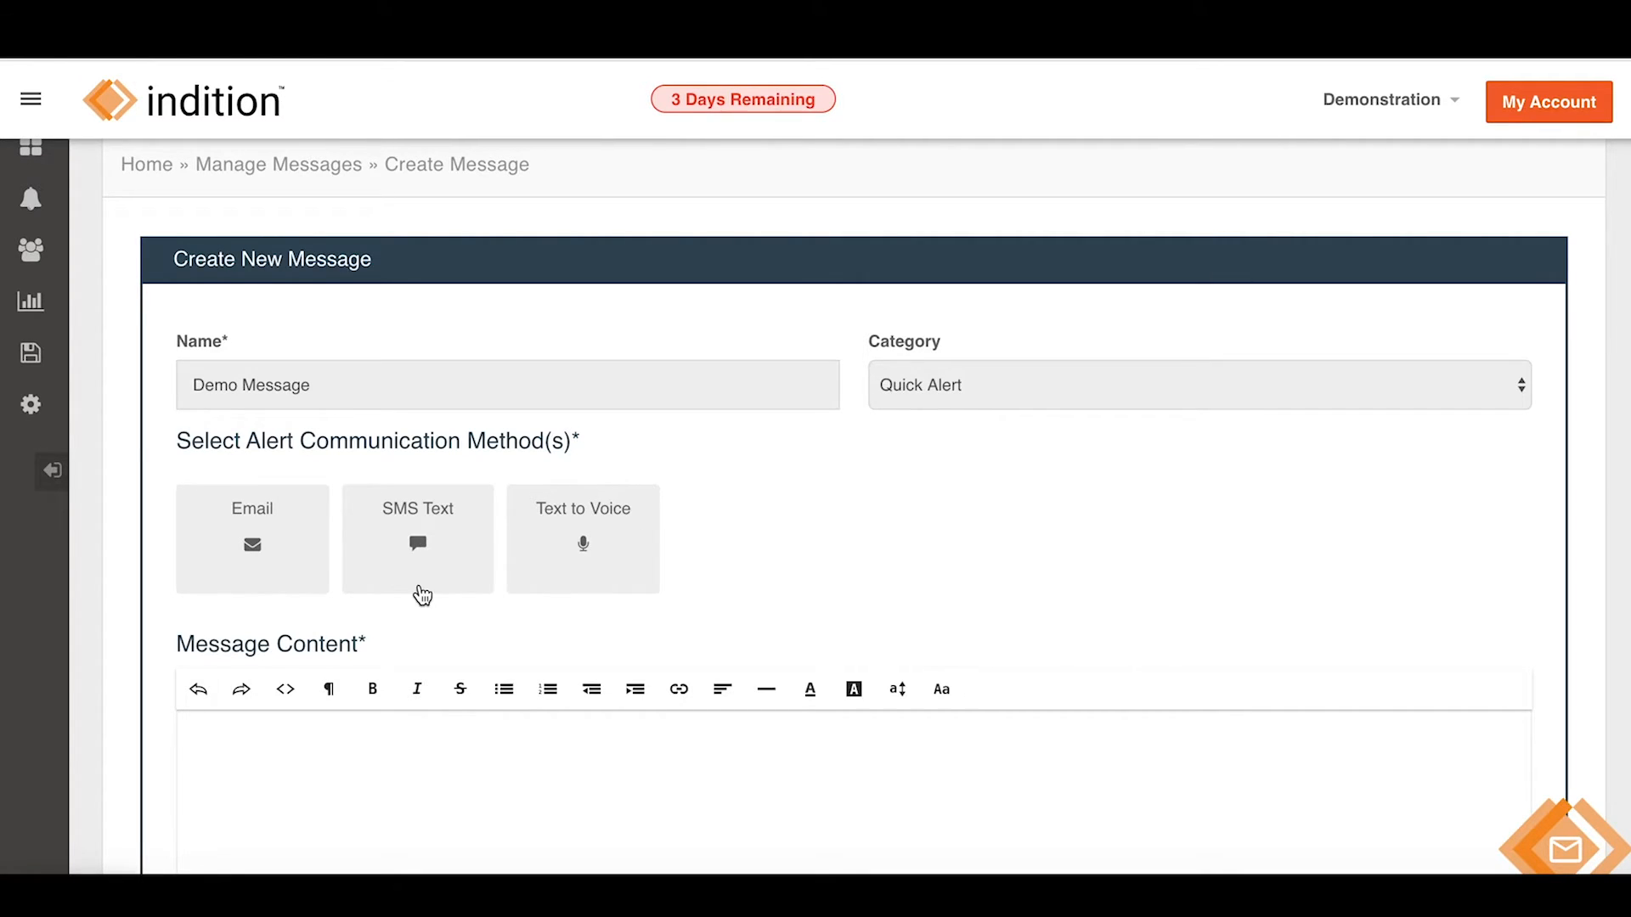
Deliver Demo Message by SMS Text and Text to Voice with content 'This is a demonstration message.'.
left_click(420, 555)
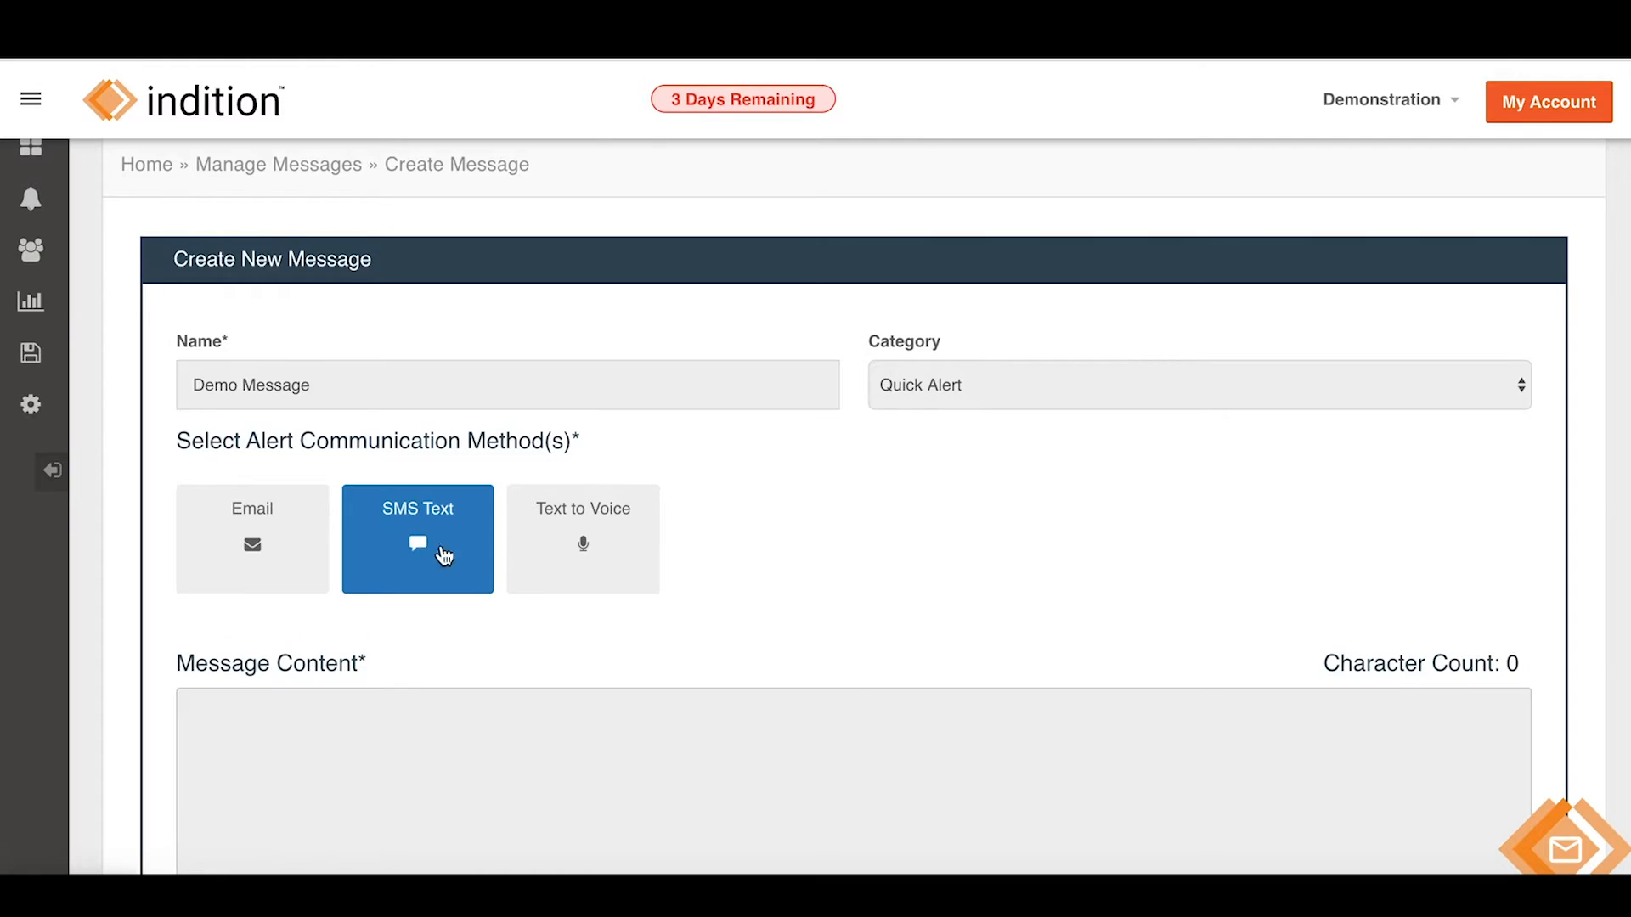
left_click(593, 554)
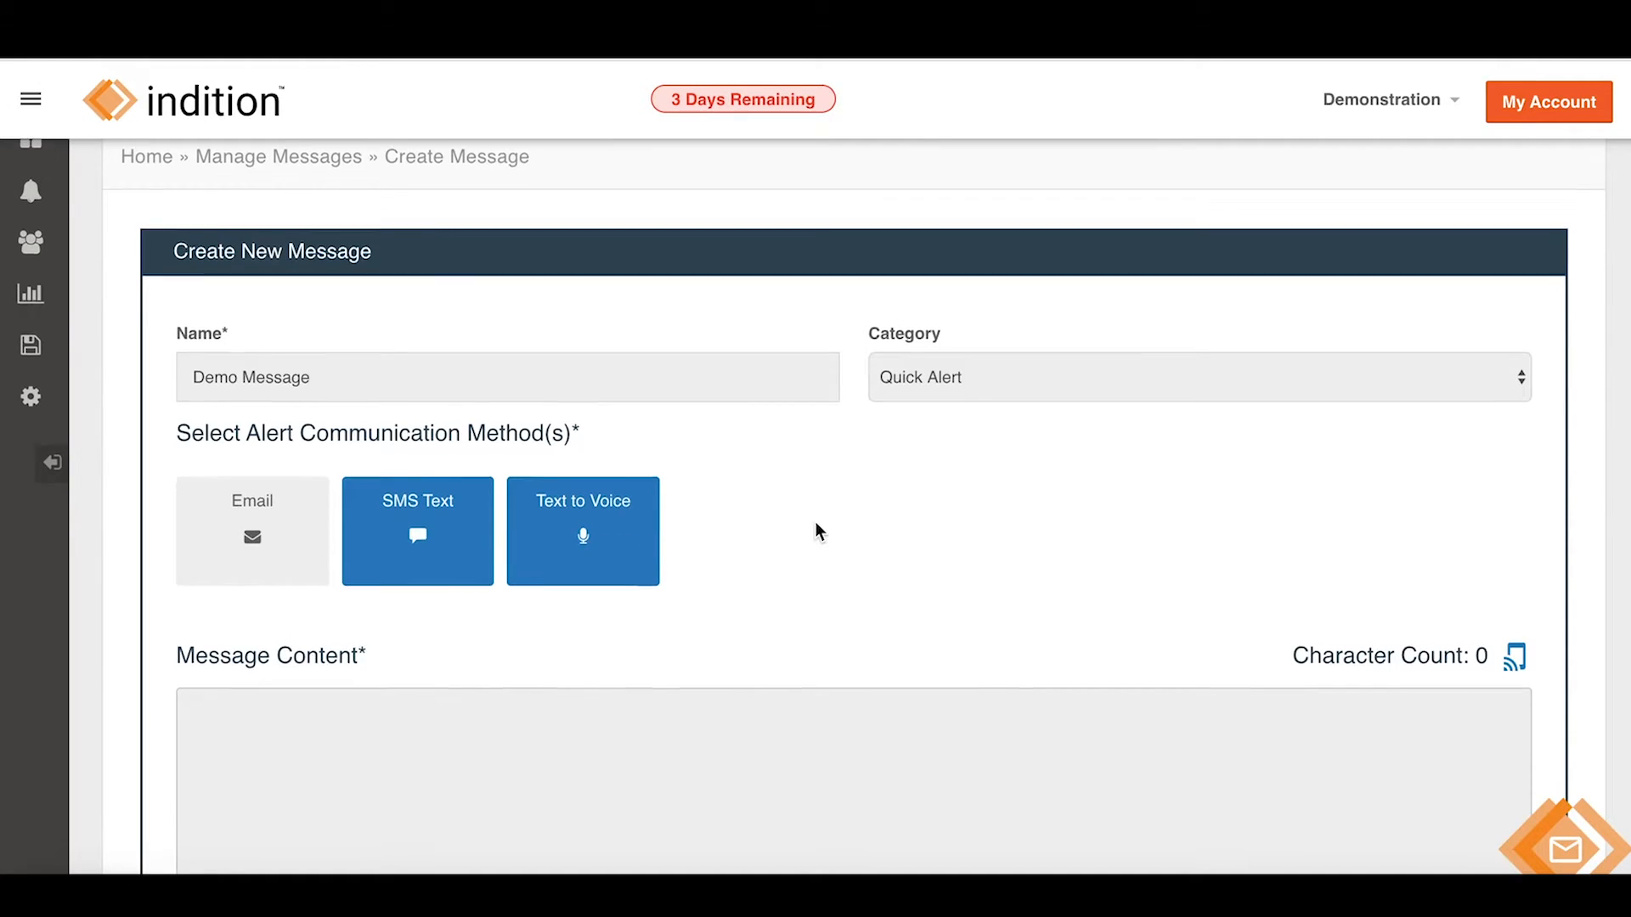
scroll(816, 520, "down", 3)
left_click(669, 563)
type("T")
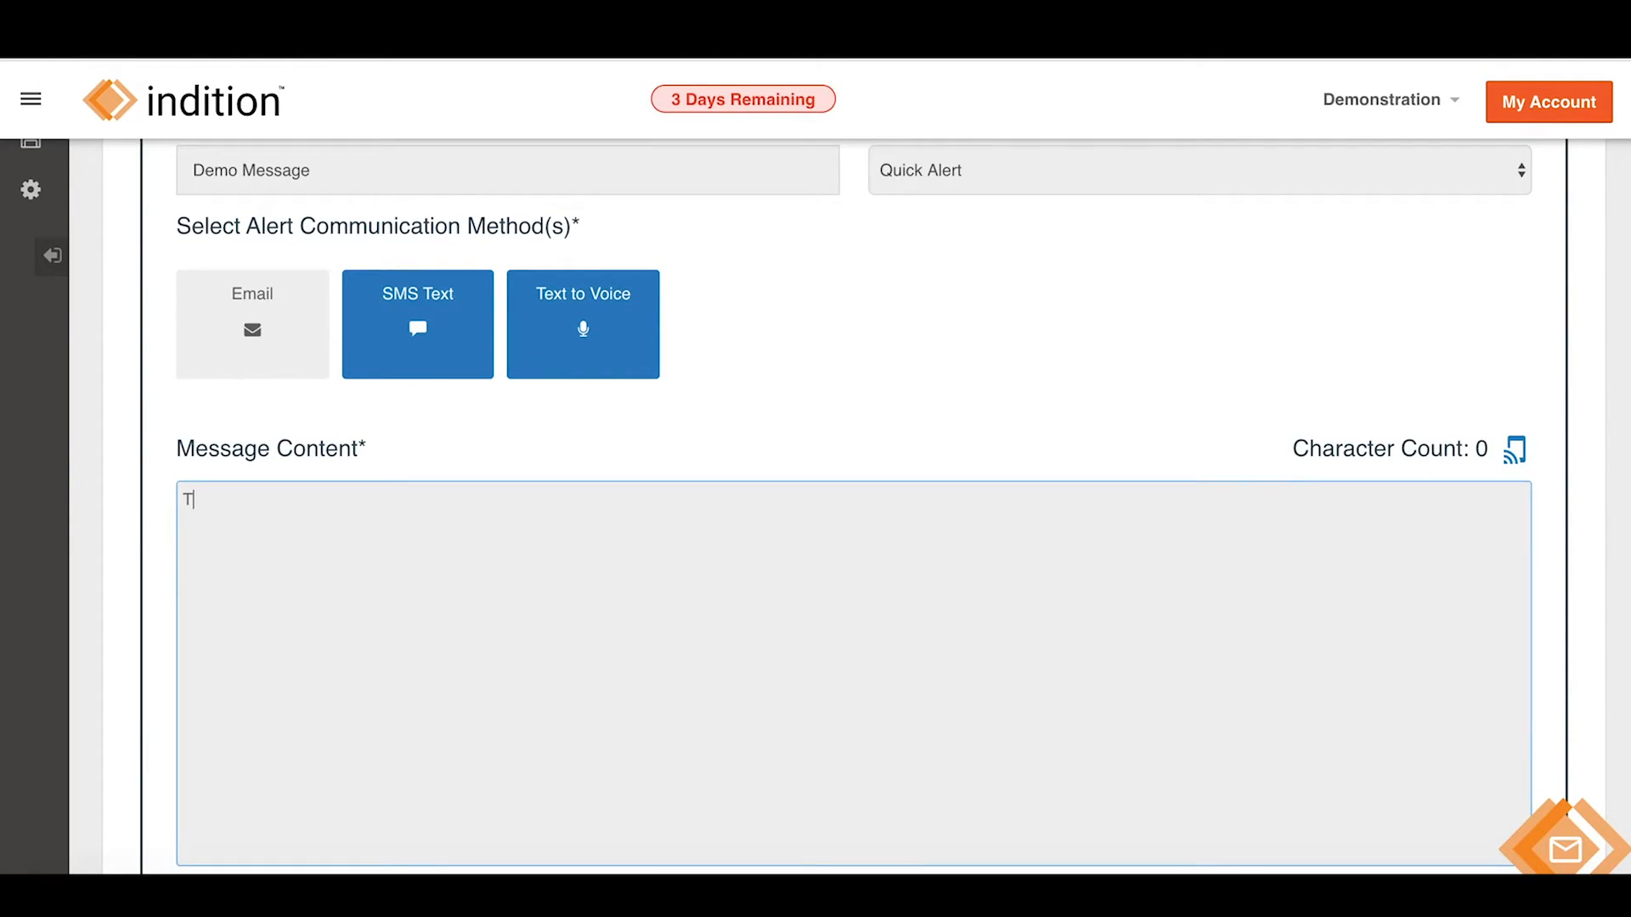
type("his is a demonstr")
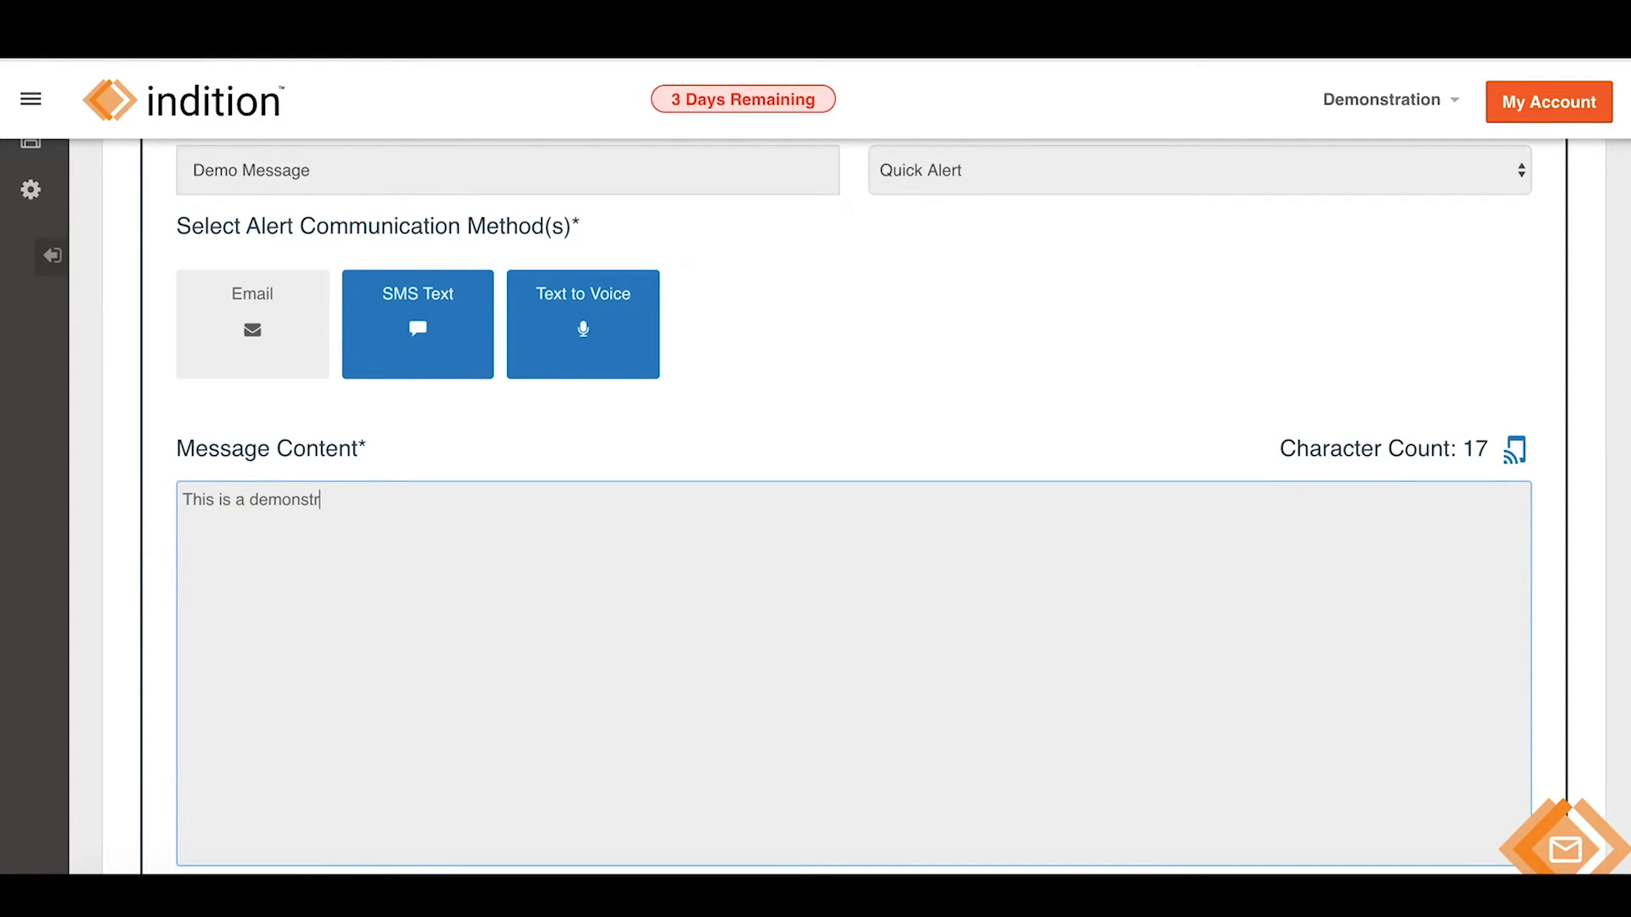
type("ation message.")
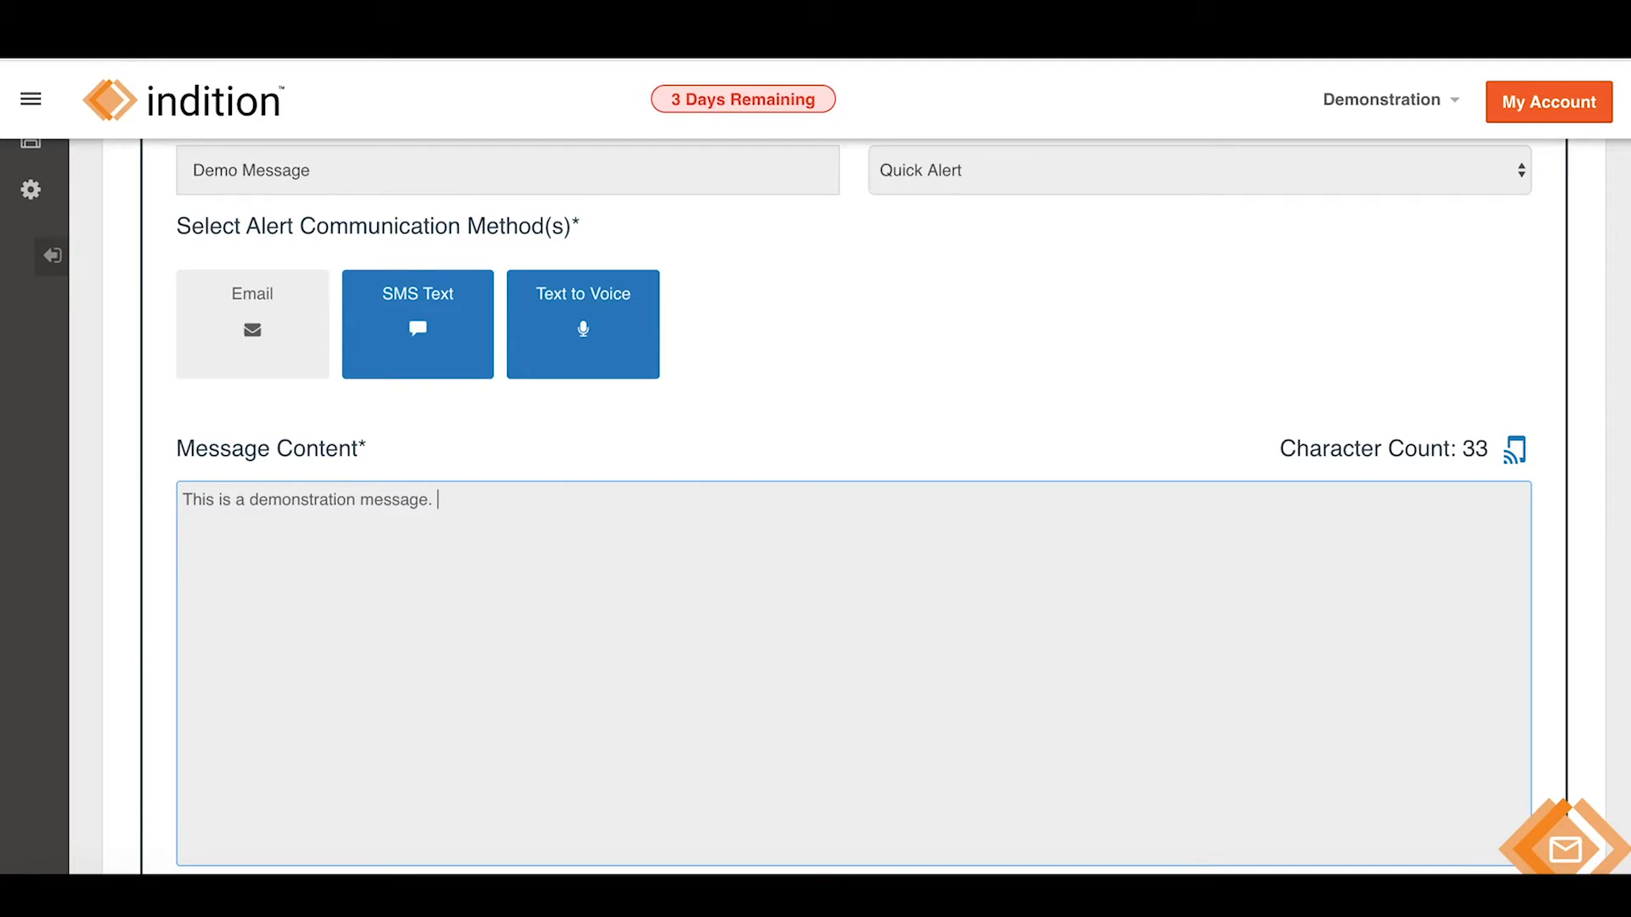
scroll(1003, 482, "up", 3)
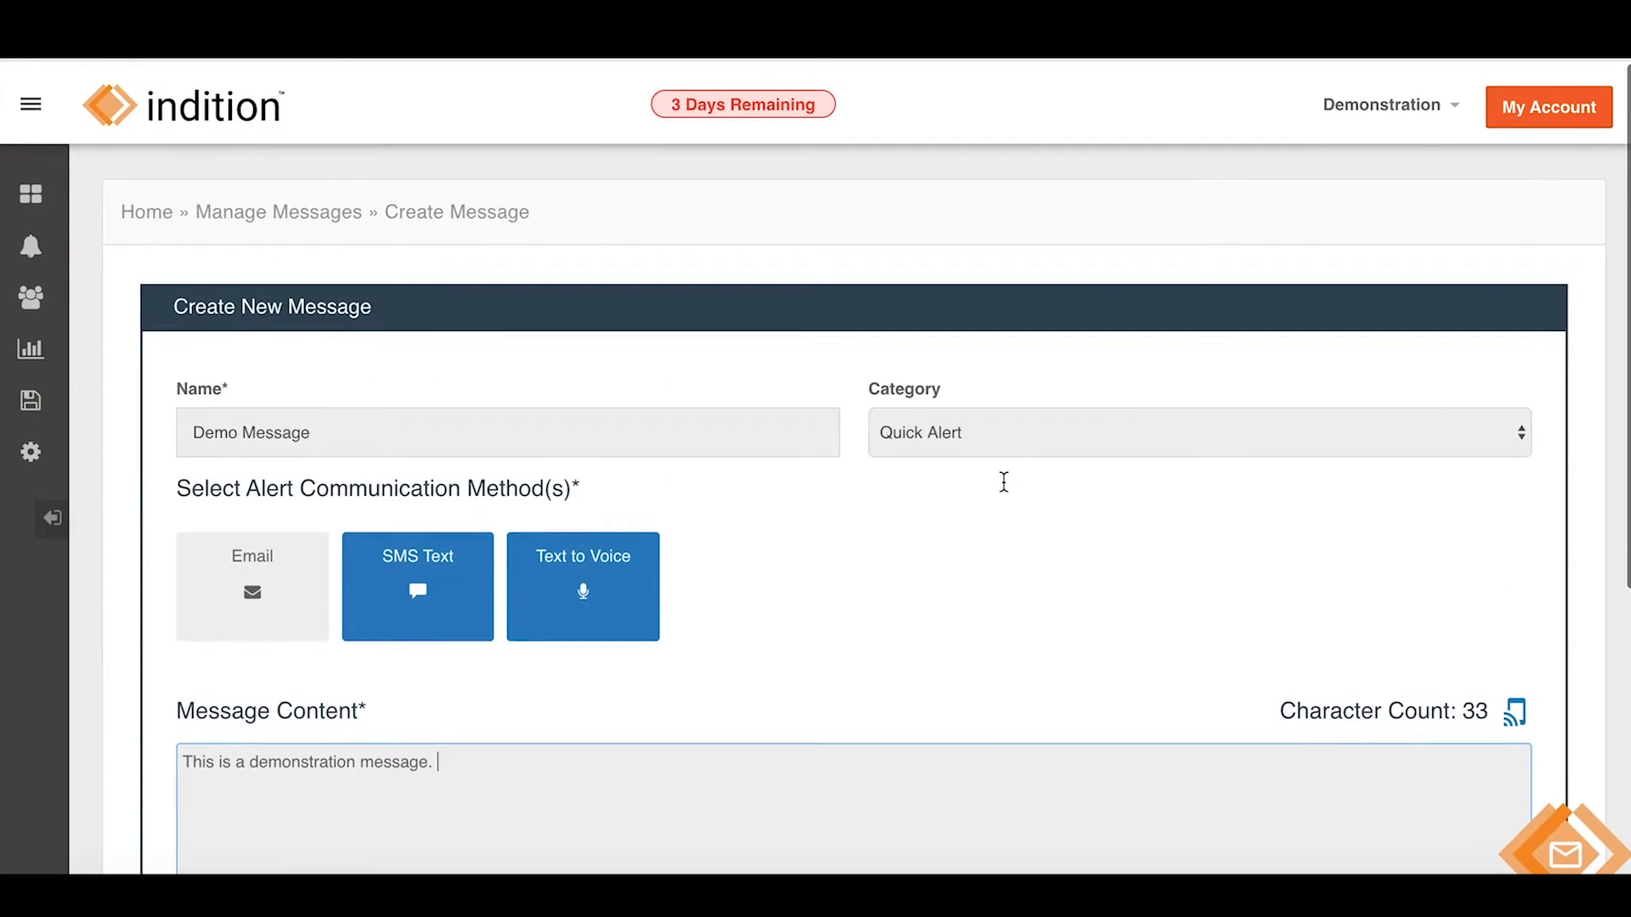
scroll(1002, 482, "down", 6)
scroll(1003, 482, "up", 5)
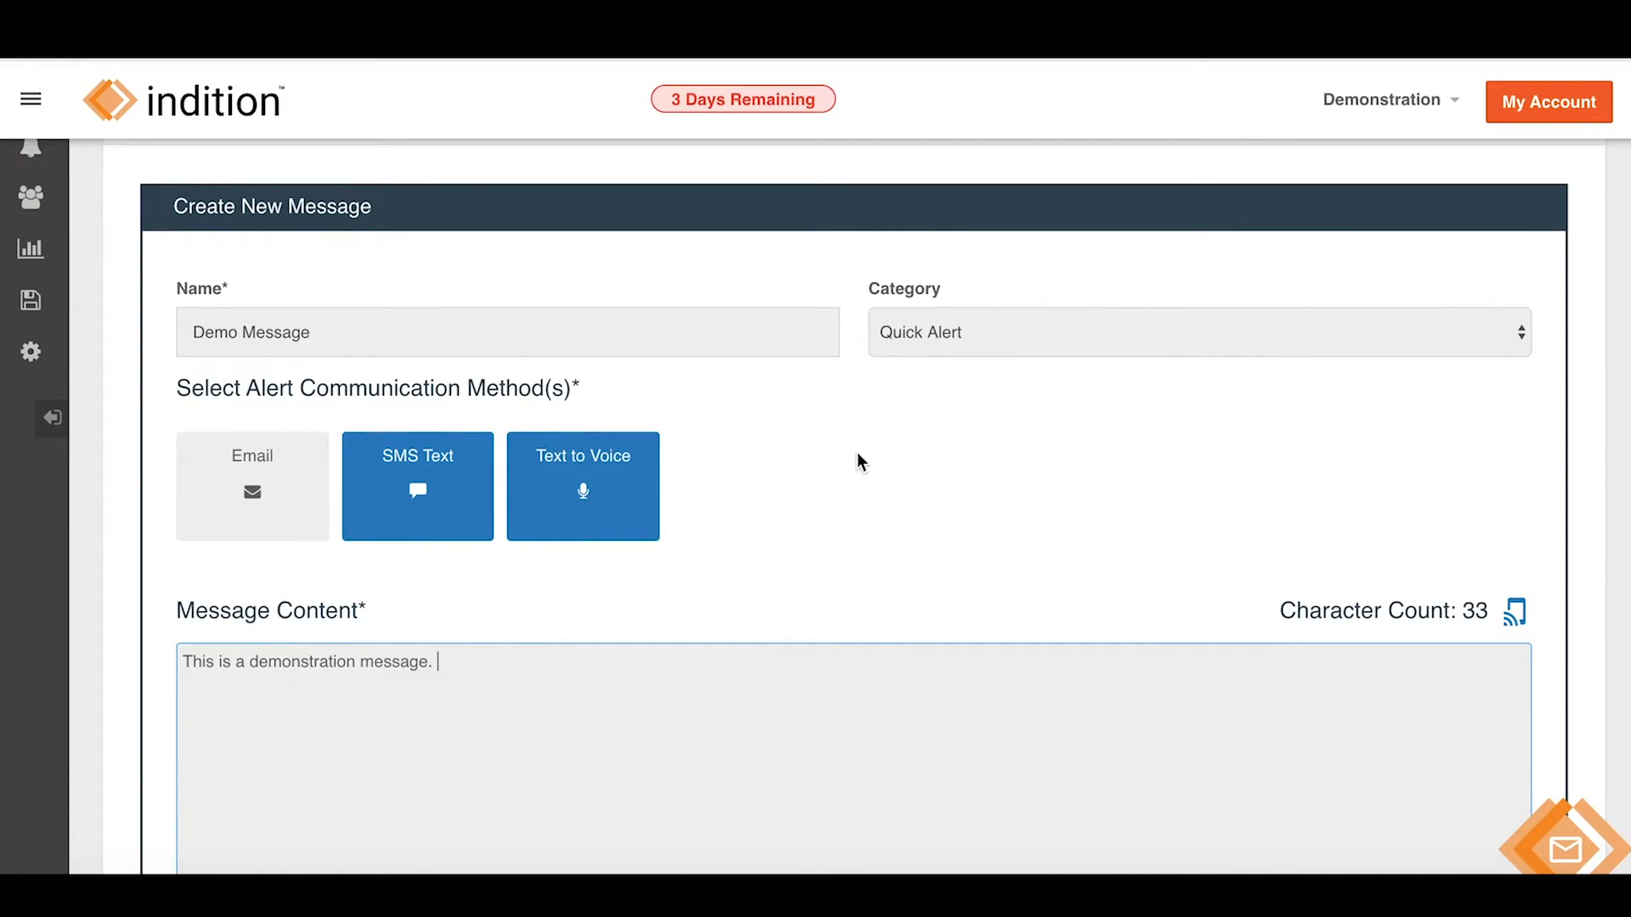
scroll(858, 462, "down", 5)
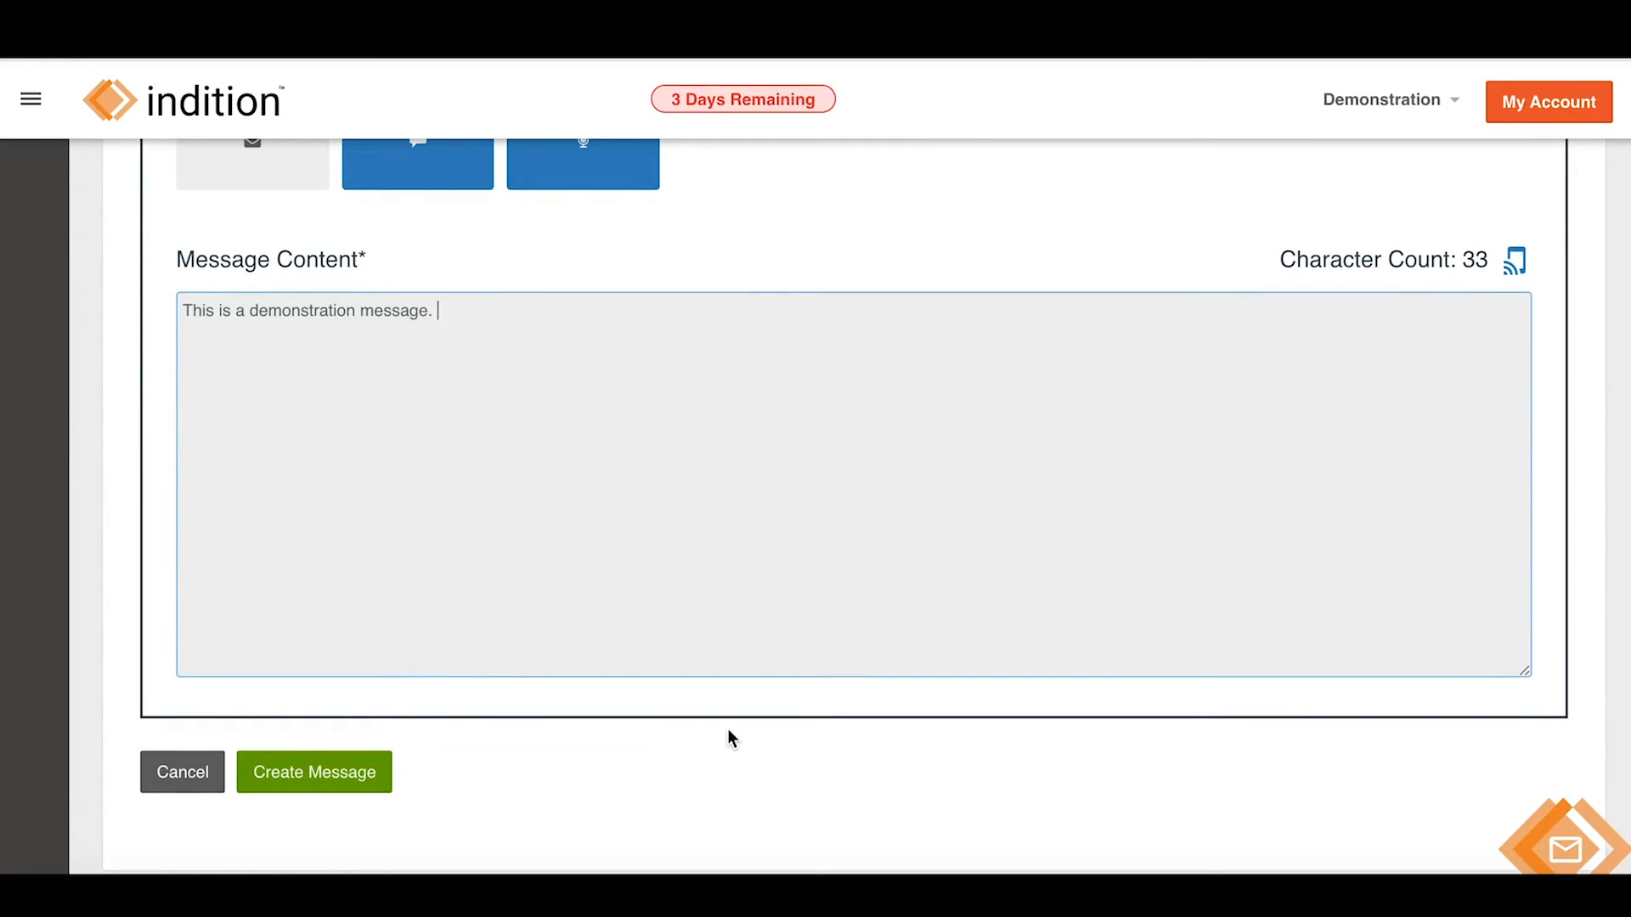
scroll(727, 739, "up", 5)
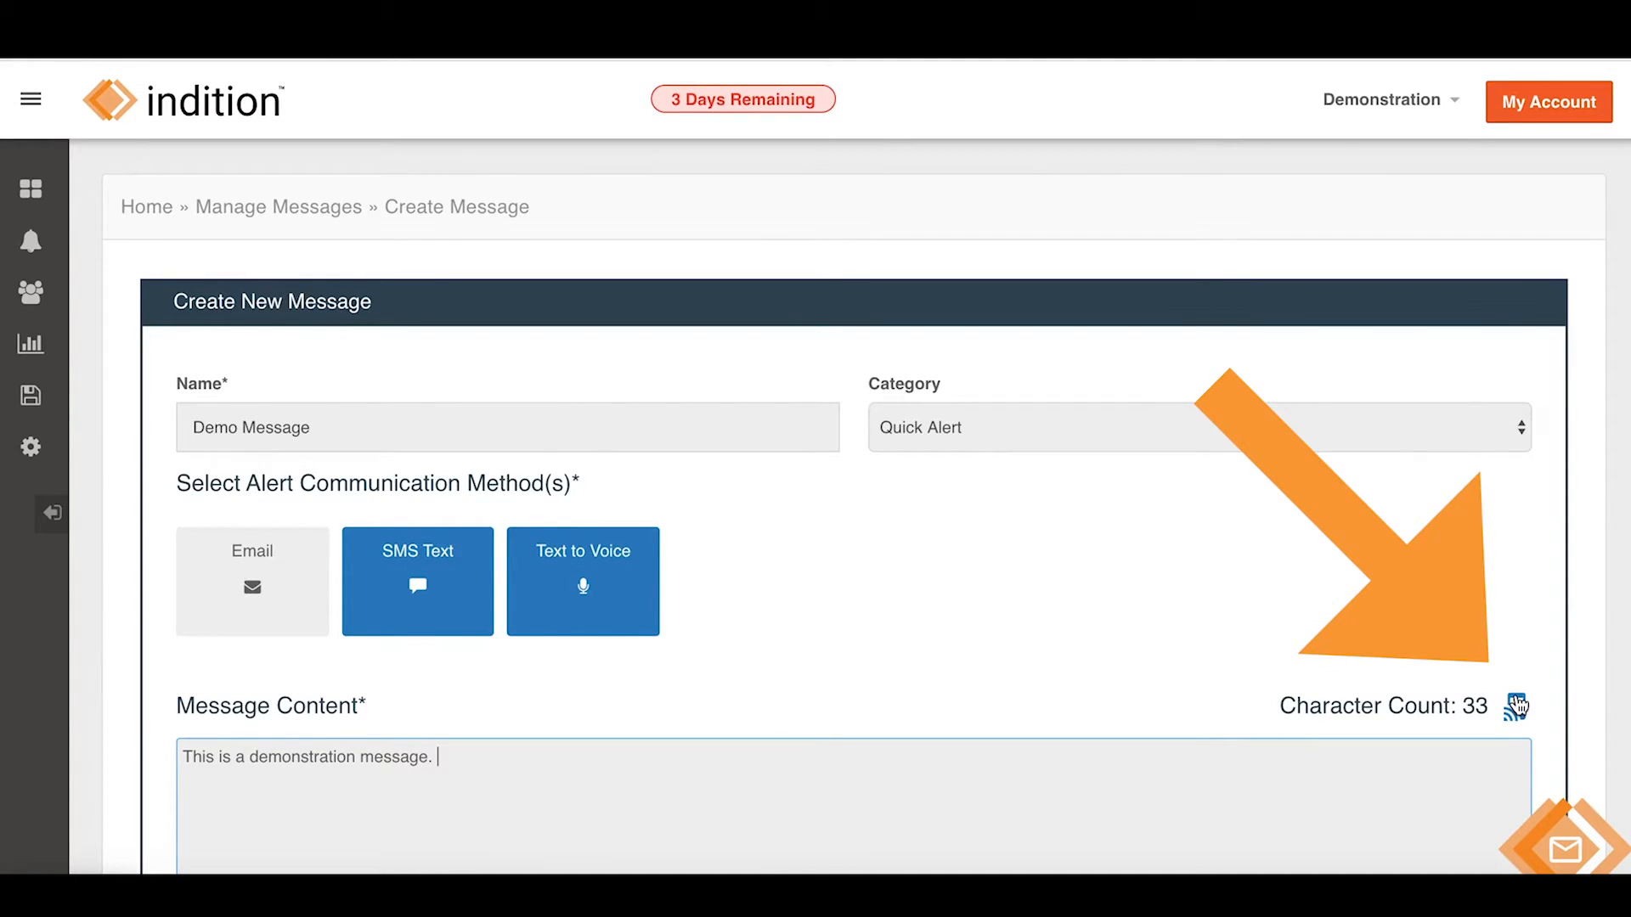
Preview the message spoken in the Amy voice at Medium speed, then close the voice dialog.
left_click(1516, 709)
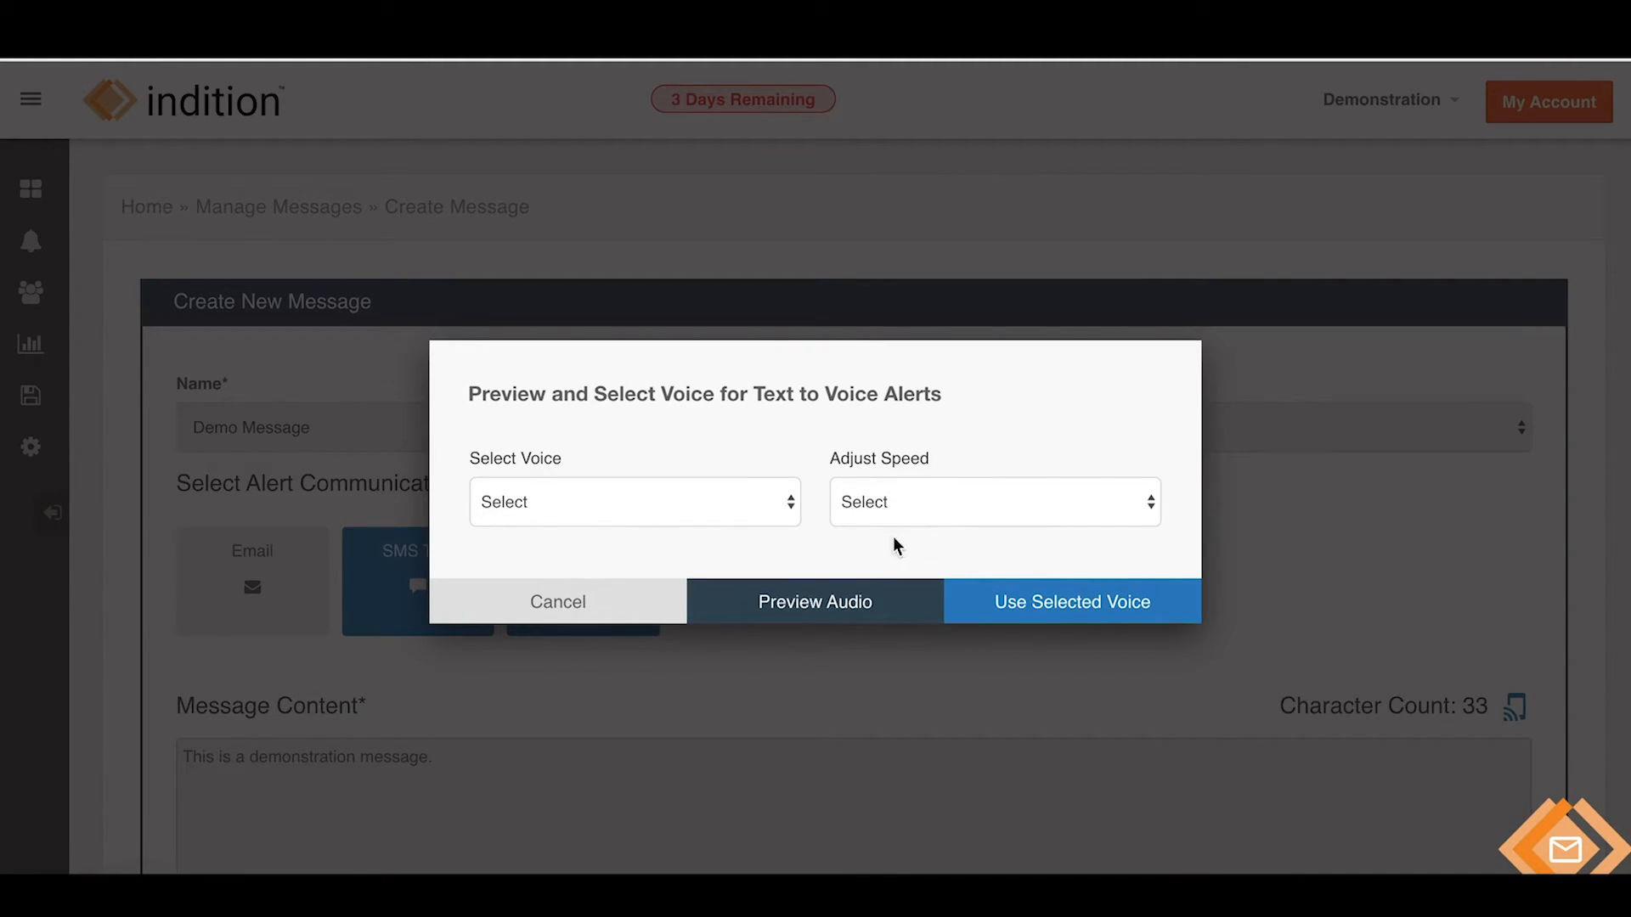
left_click(724, 502)
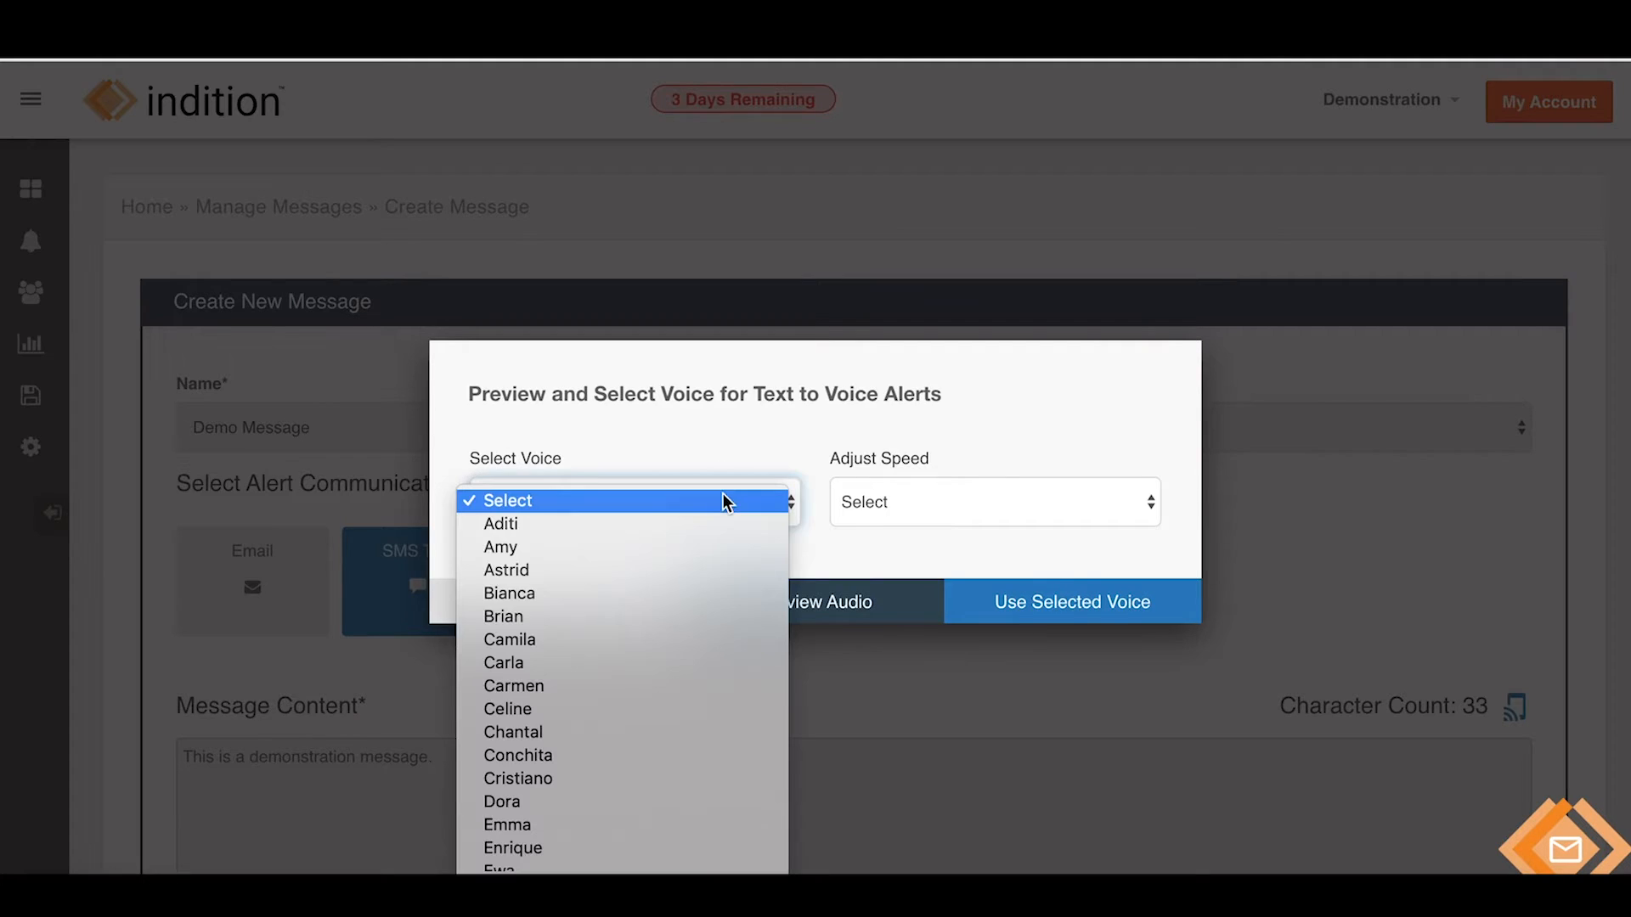
left_click(675, 546)
left_click(977, 514)
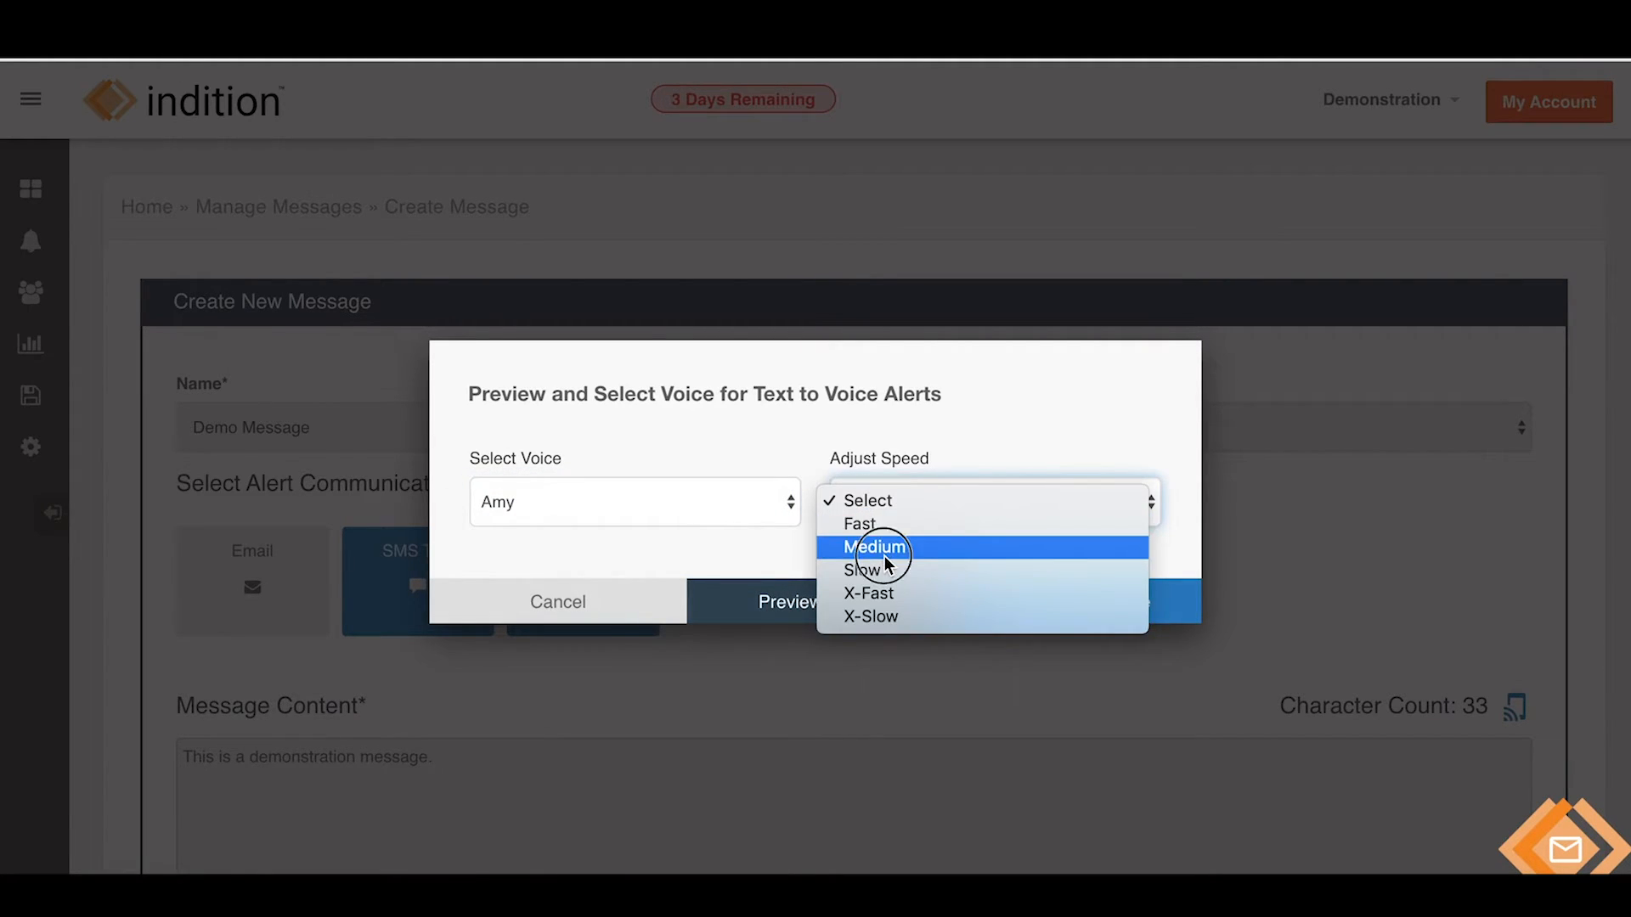
left_click(883, 556)
left_click(820, 621)
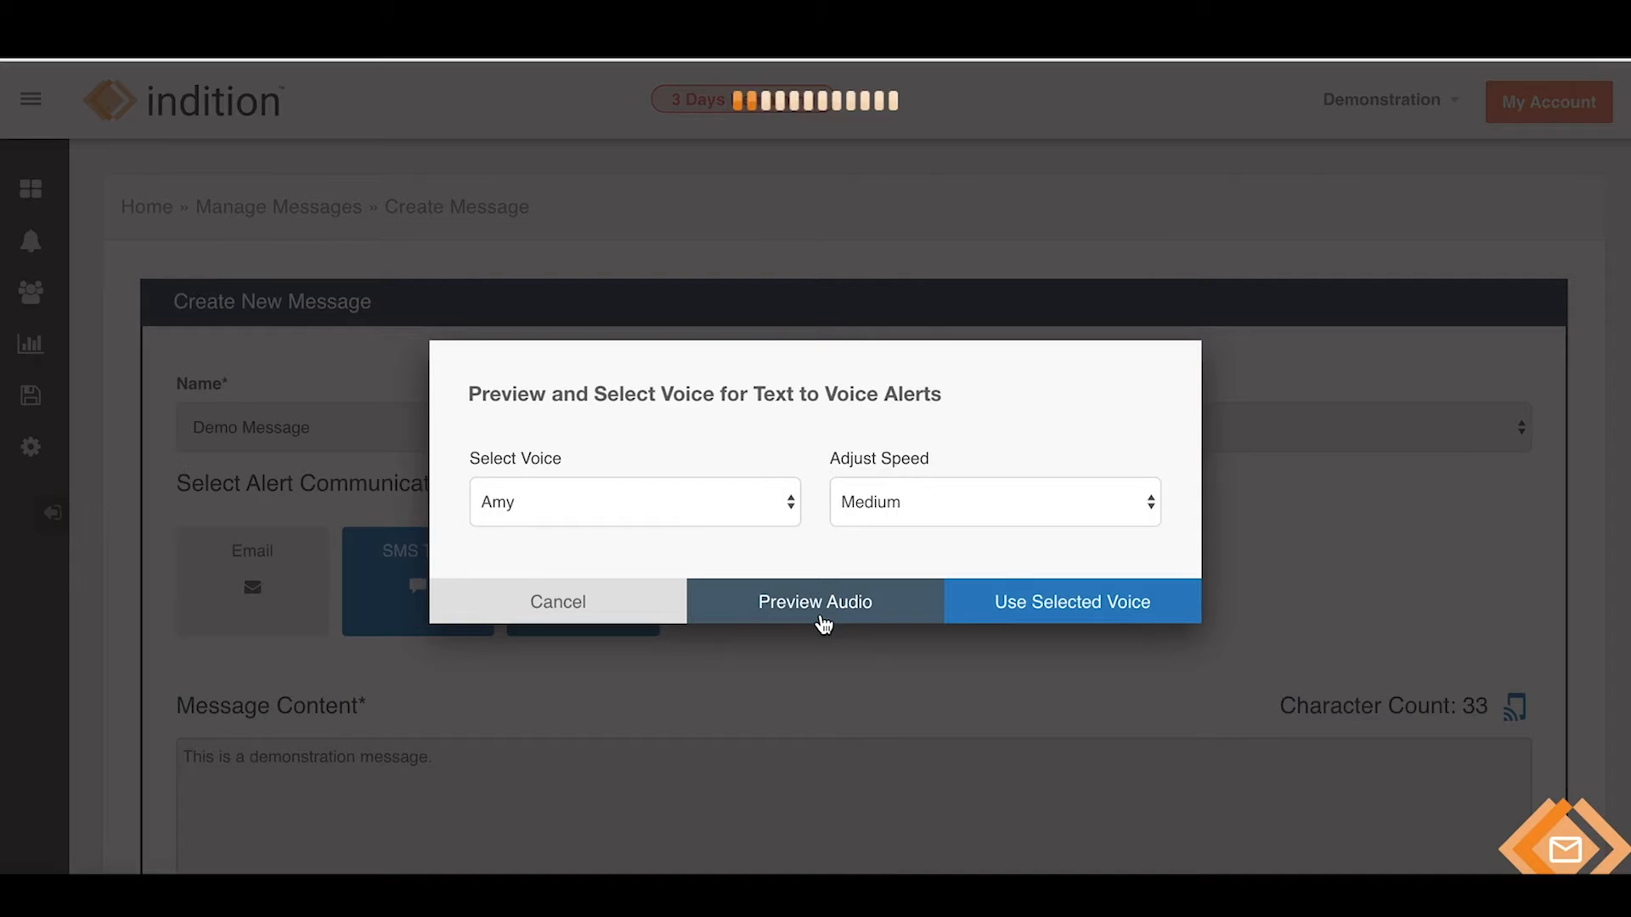
left_click(475, 553)
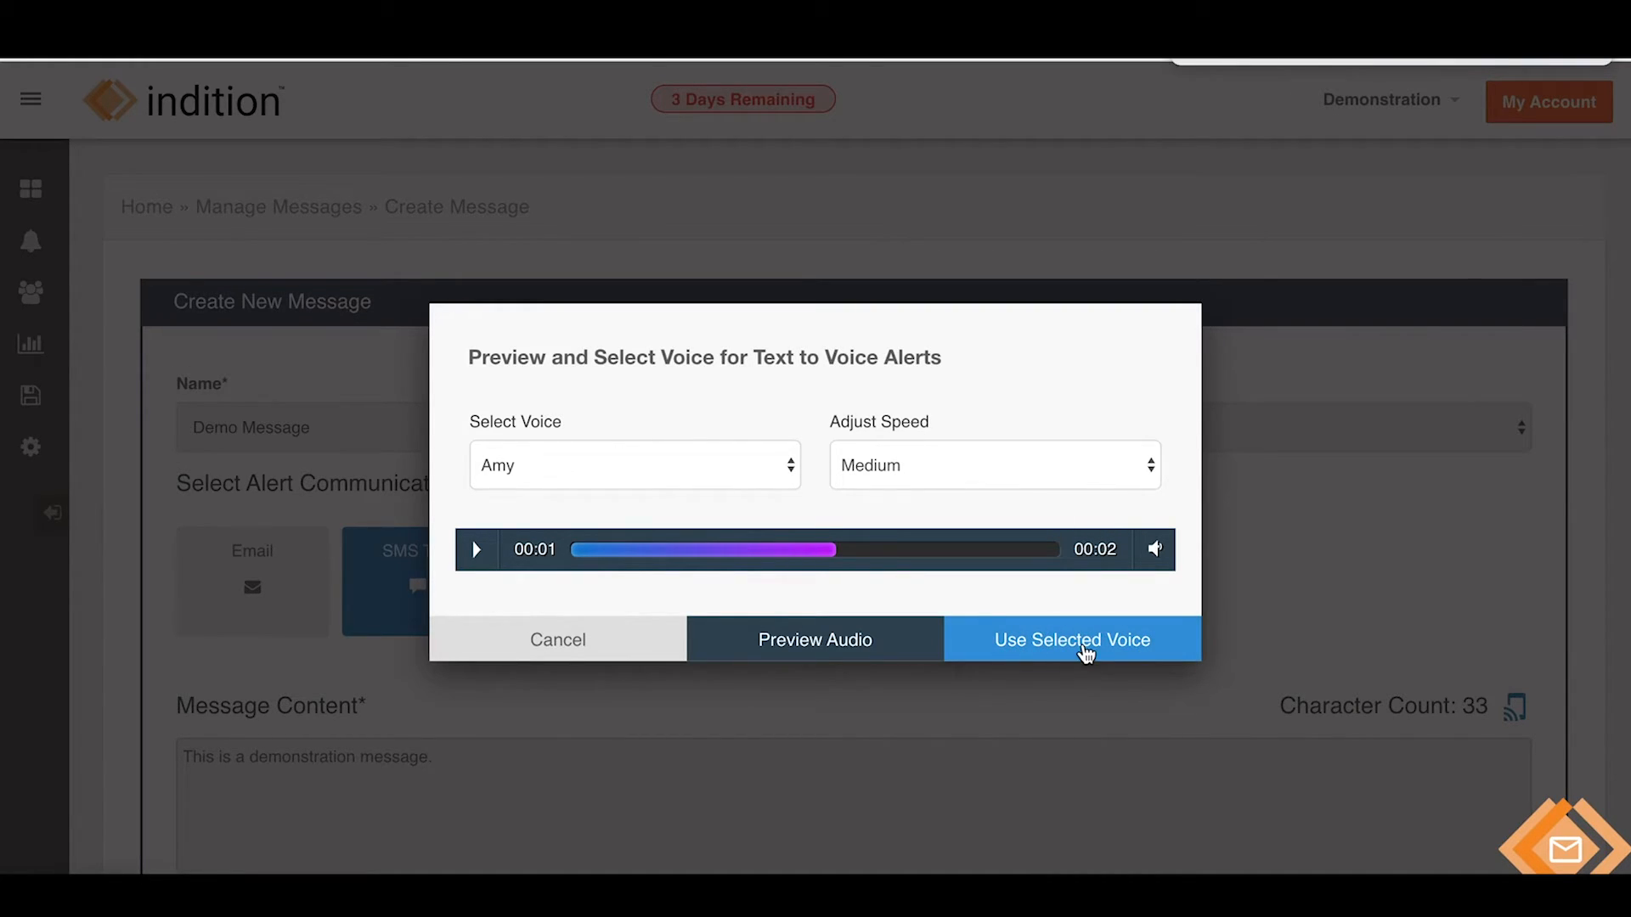
left_click(633, 642)
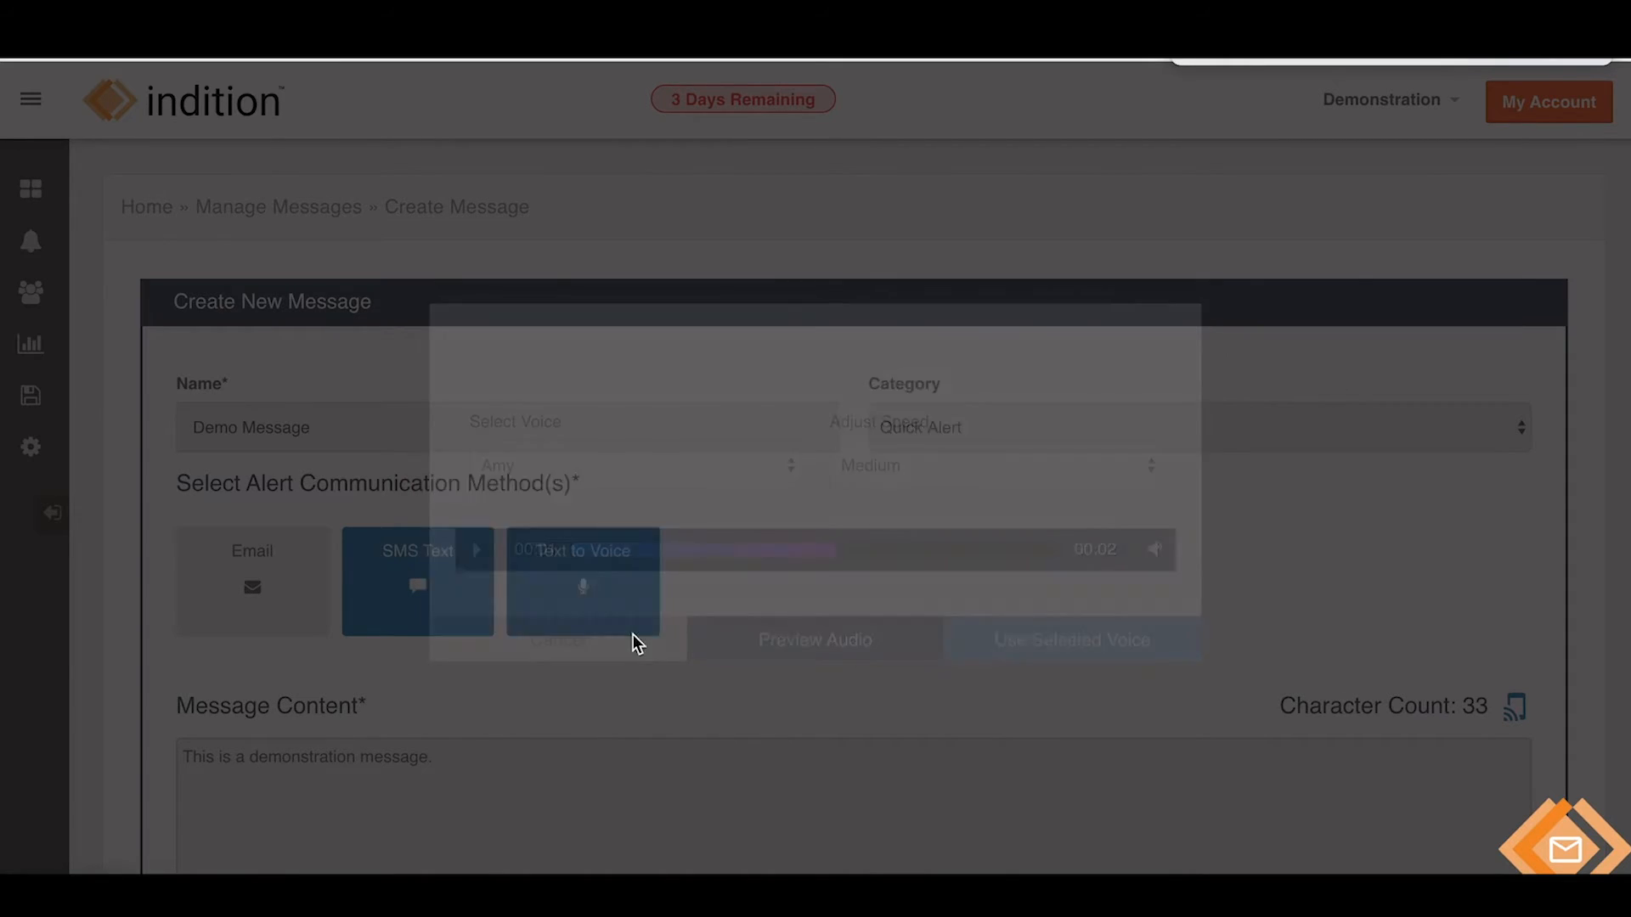
scroll(879, 447, "down", 6)
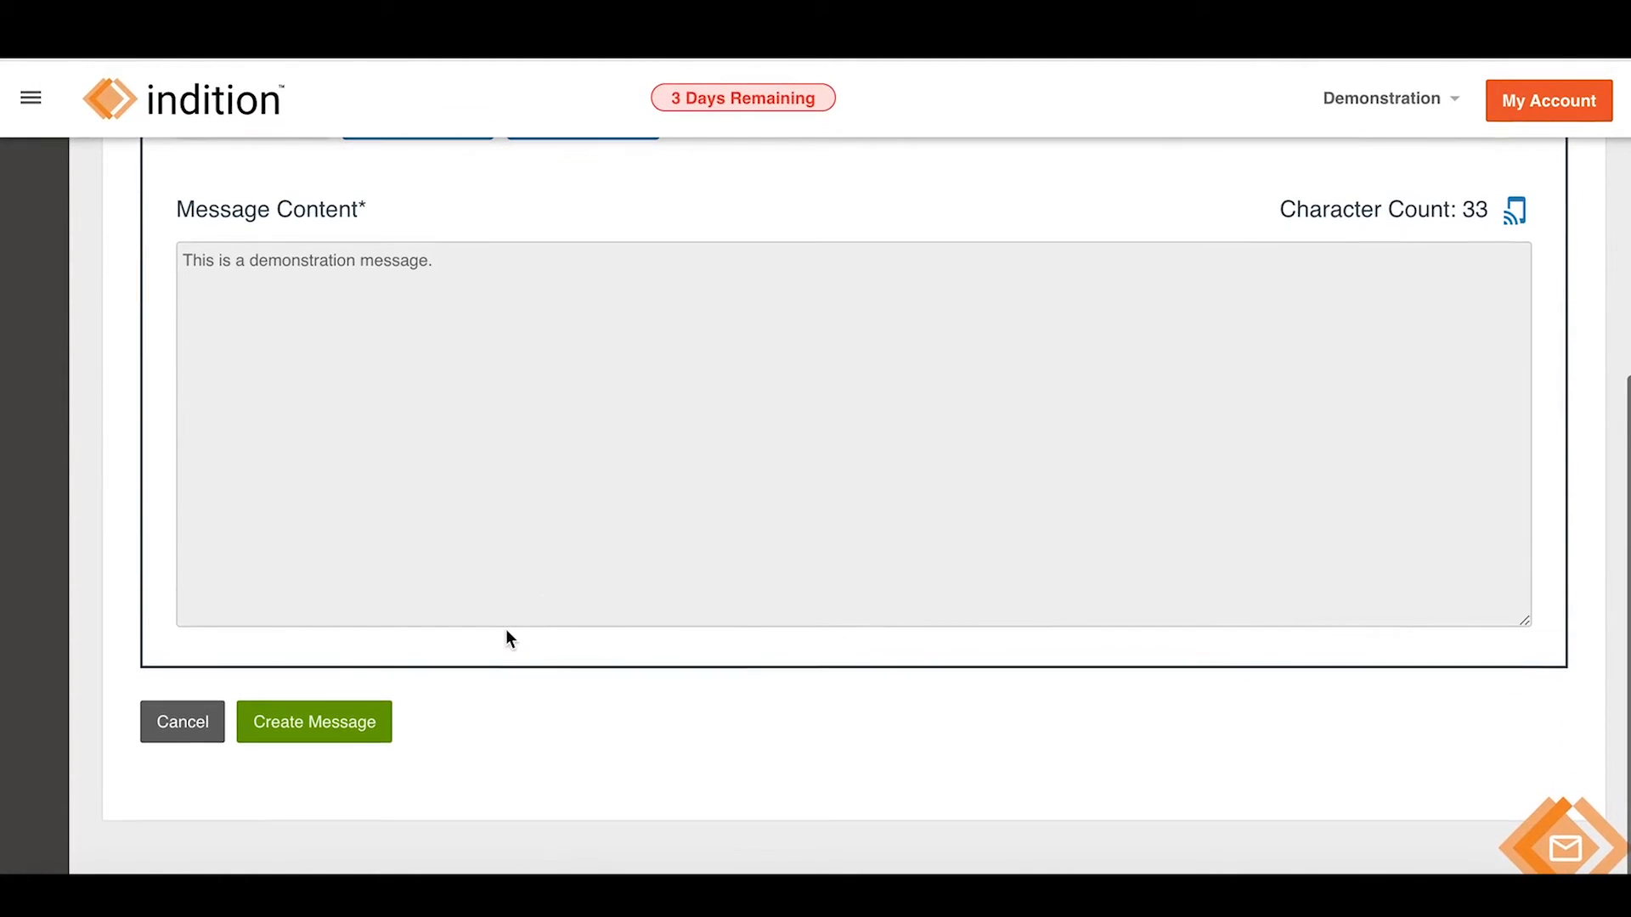
Save Demo Message and dismiss the success notice to reach the saved messages list.
left_click(384, 728)
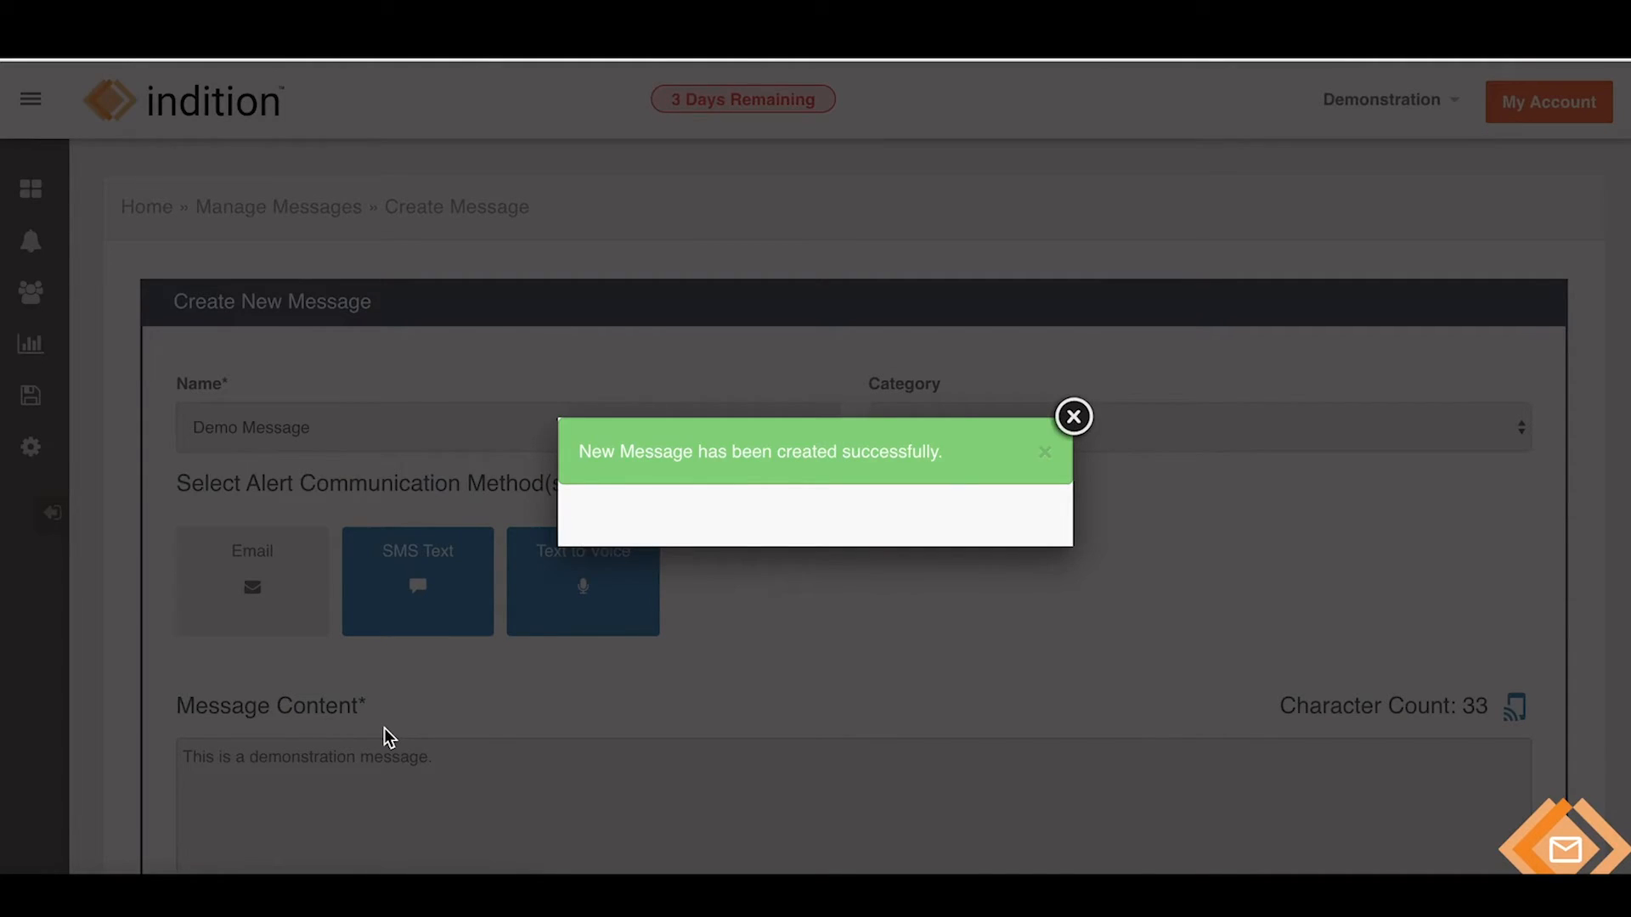
left_click(1072, 417)
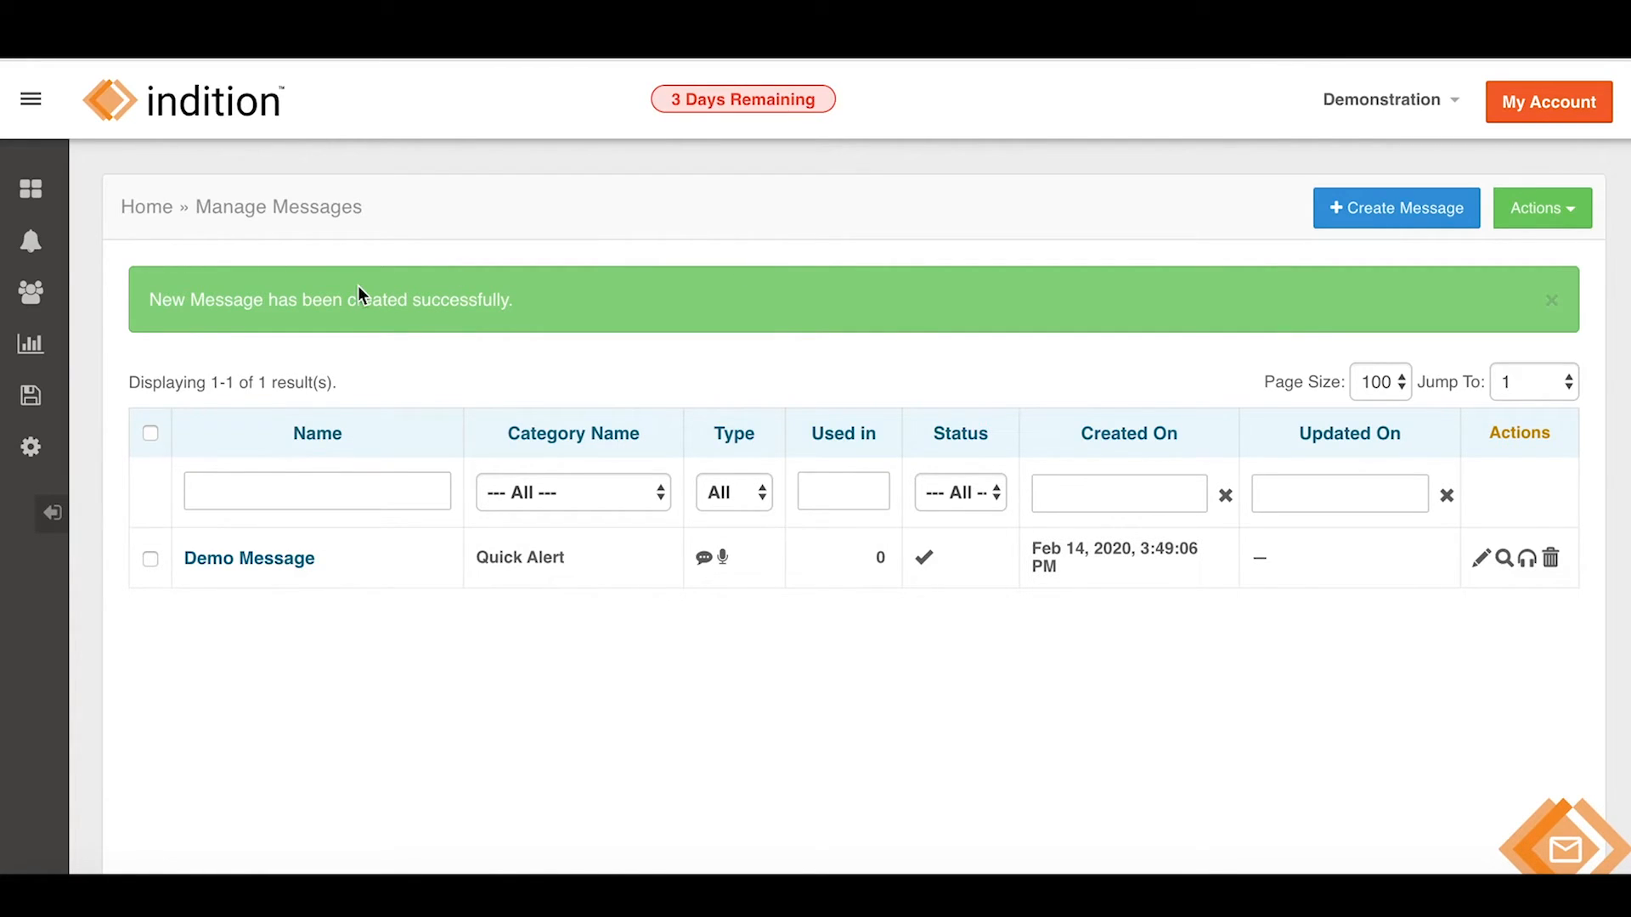
mouse_move(32, 244)
Return to the dashboard home and start a blank Send Alert form.
left_click(172, 125)
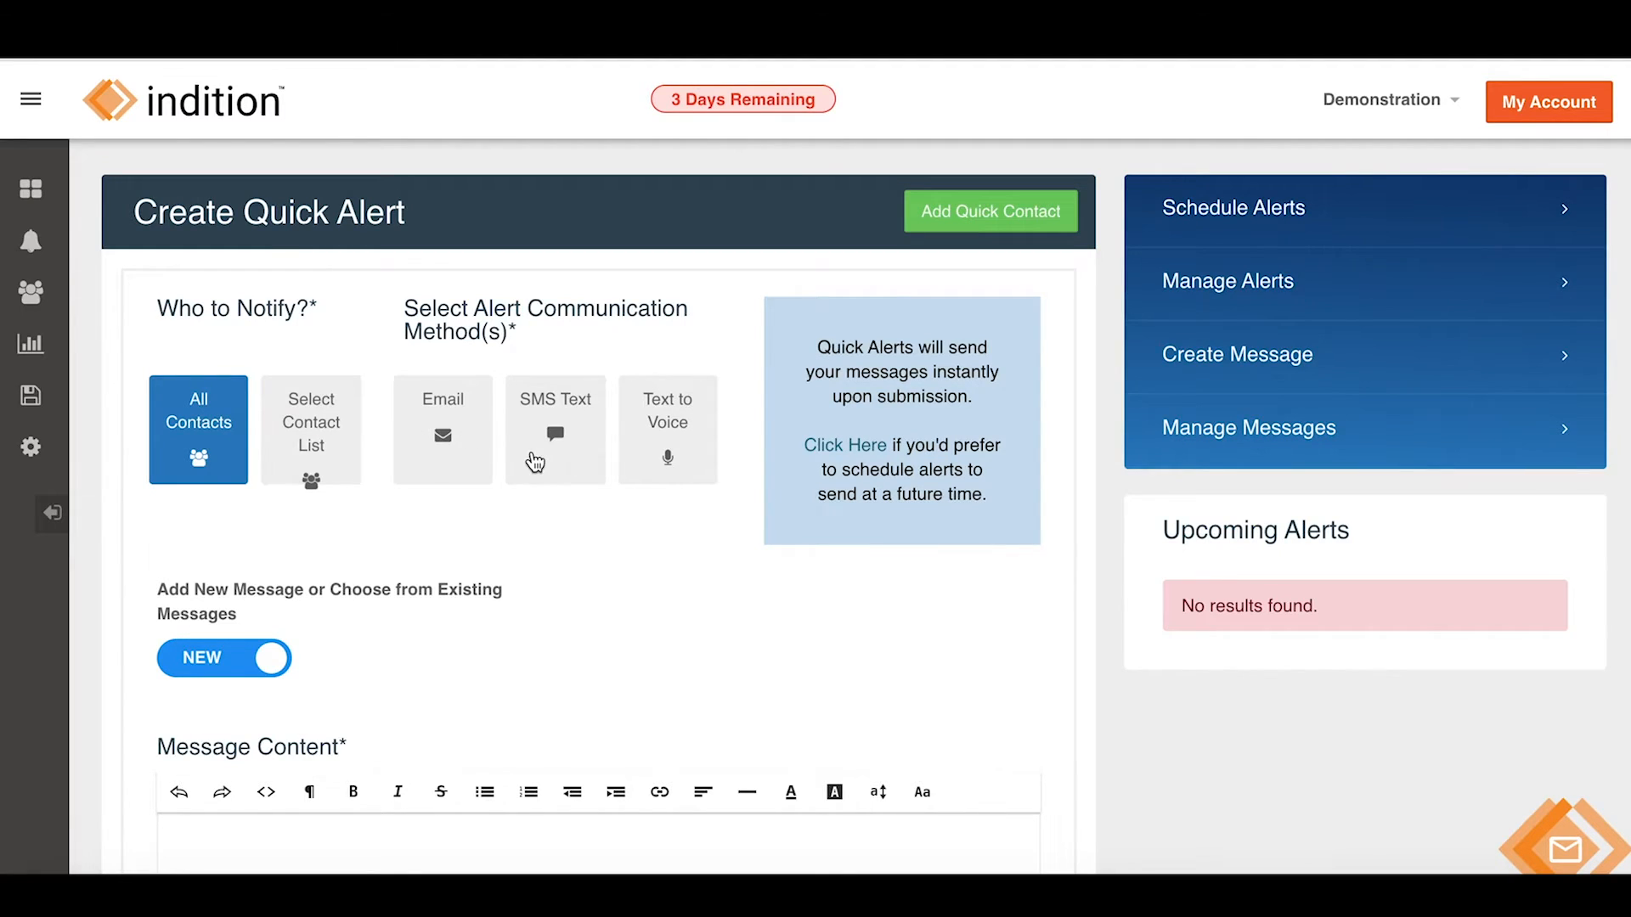
scroll(535, 462, "down", 1)
scroll(463, 760, "up", 1)
left_click(158, 291)
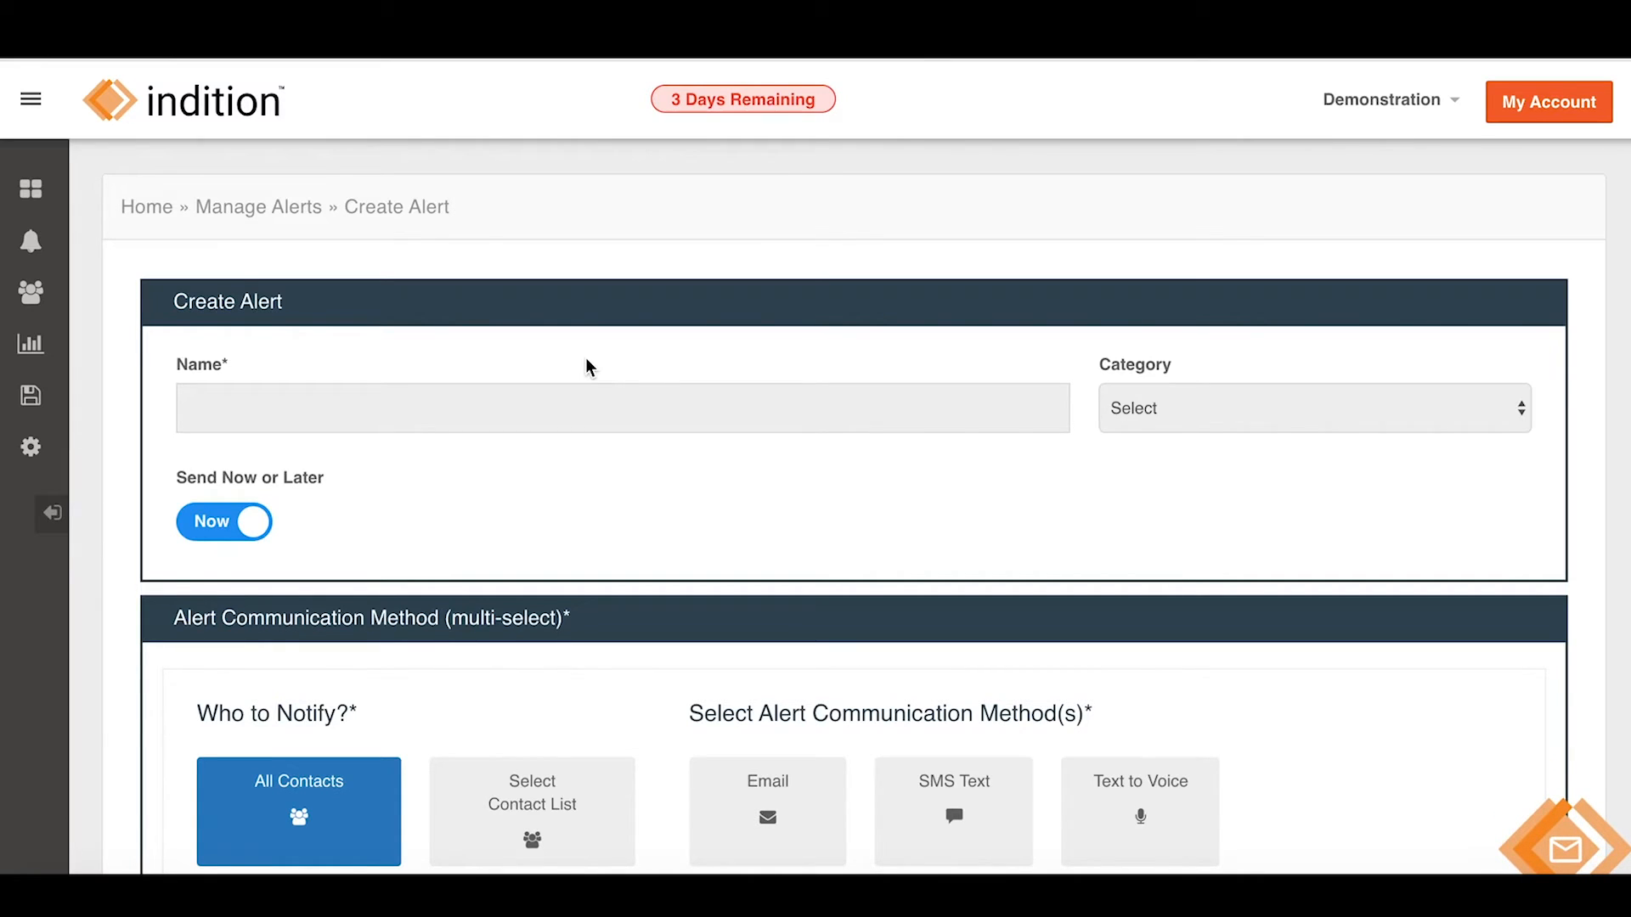
Name the alert 'Demo Alert', file it under Quick Alert, and set it to send Later.
left_click(345, 420)
type("Demo Alert")
left_click(1218, 411)
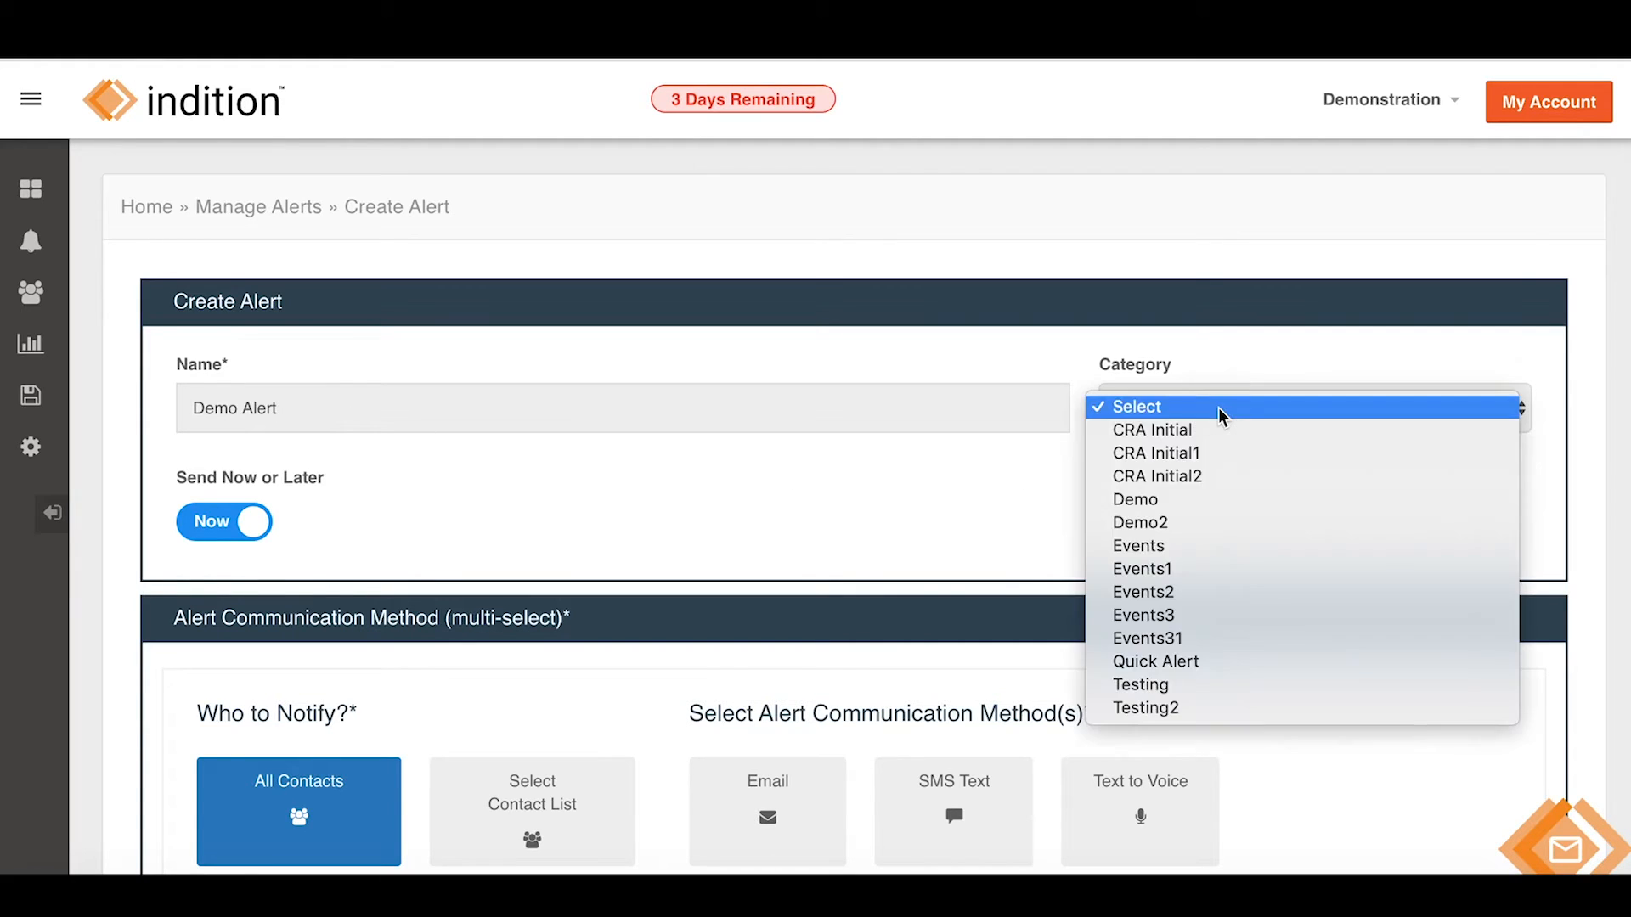
left_click(1176, 662)
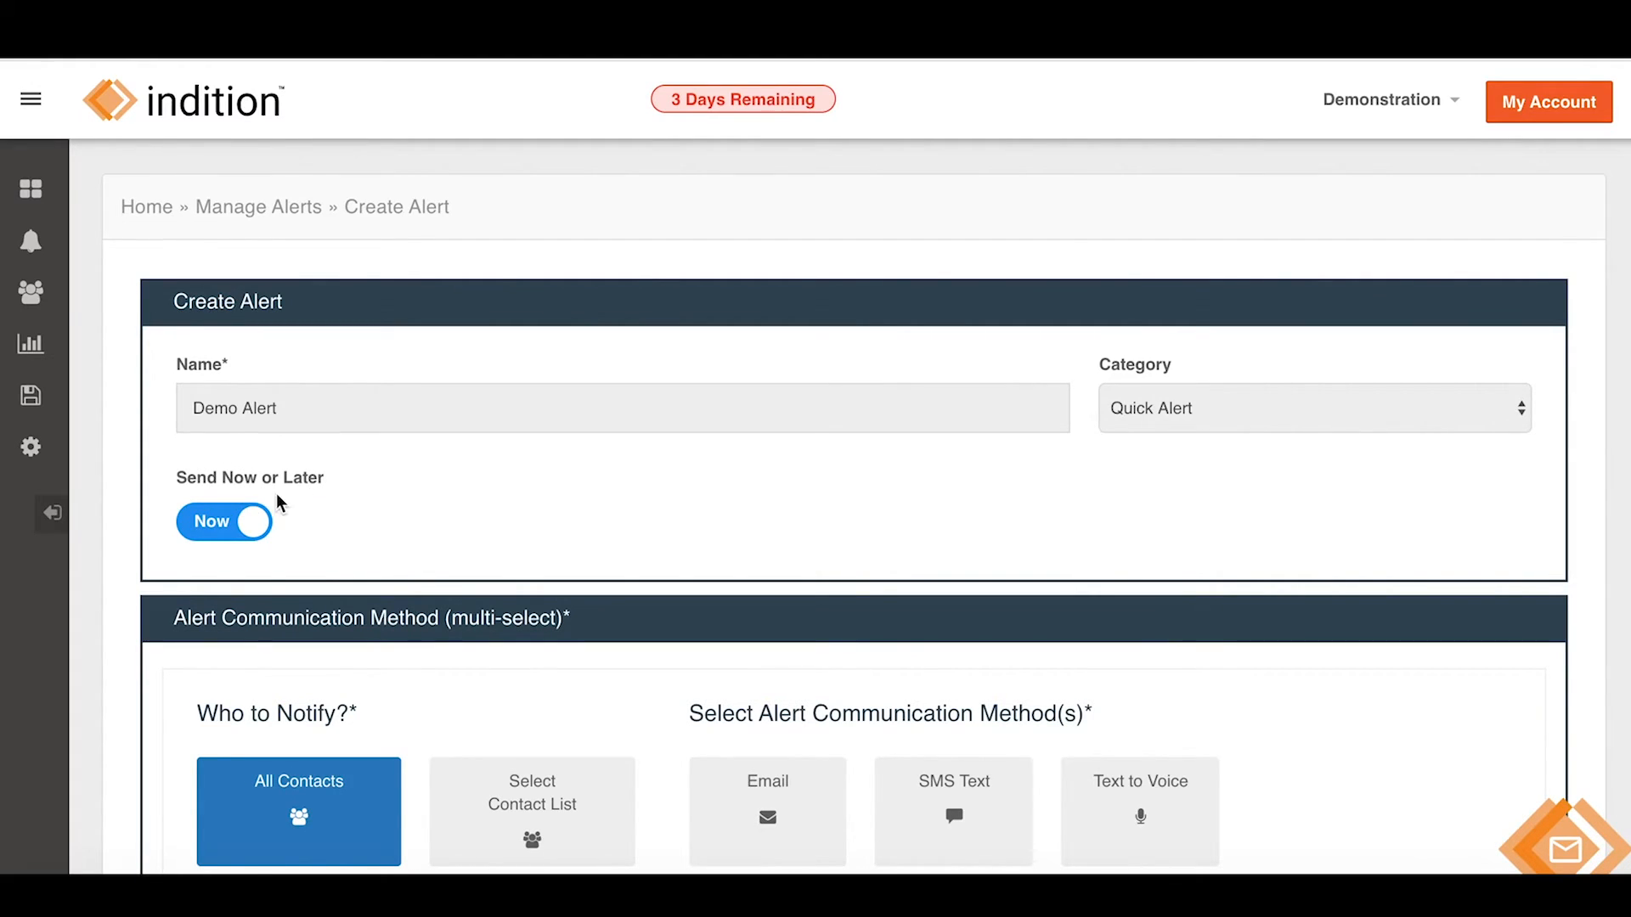
scroll(280, 499, "down", 1)
left_click(230, 483)
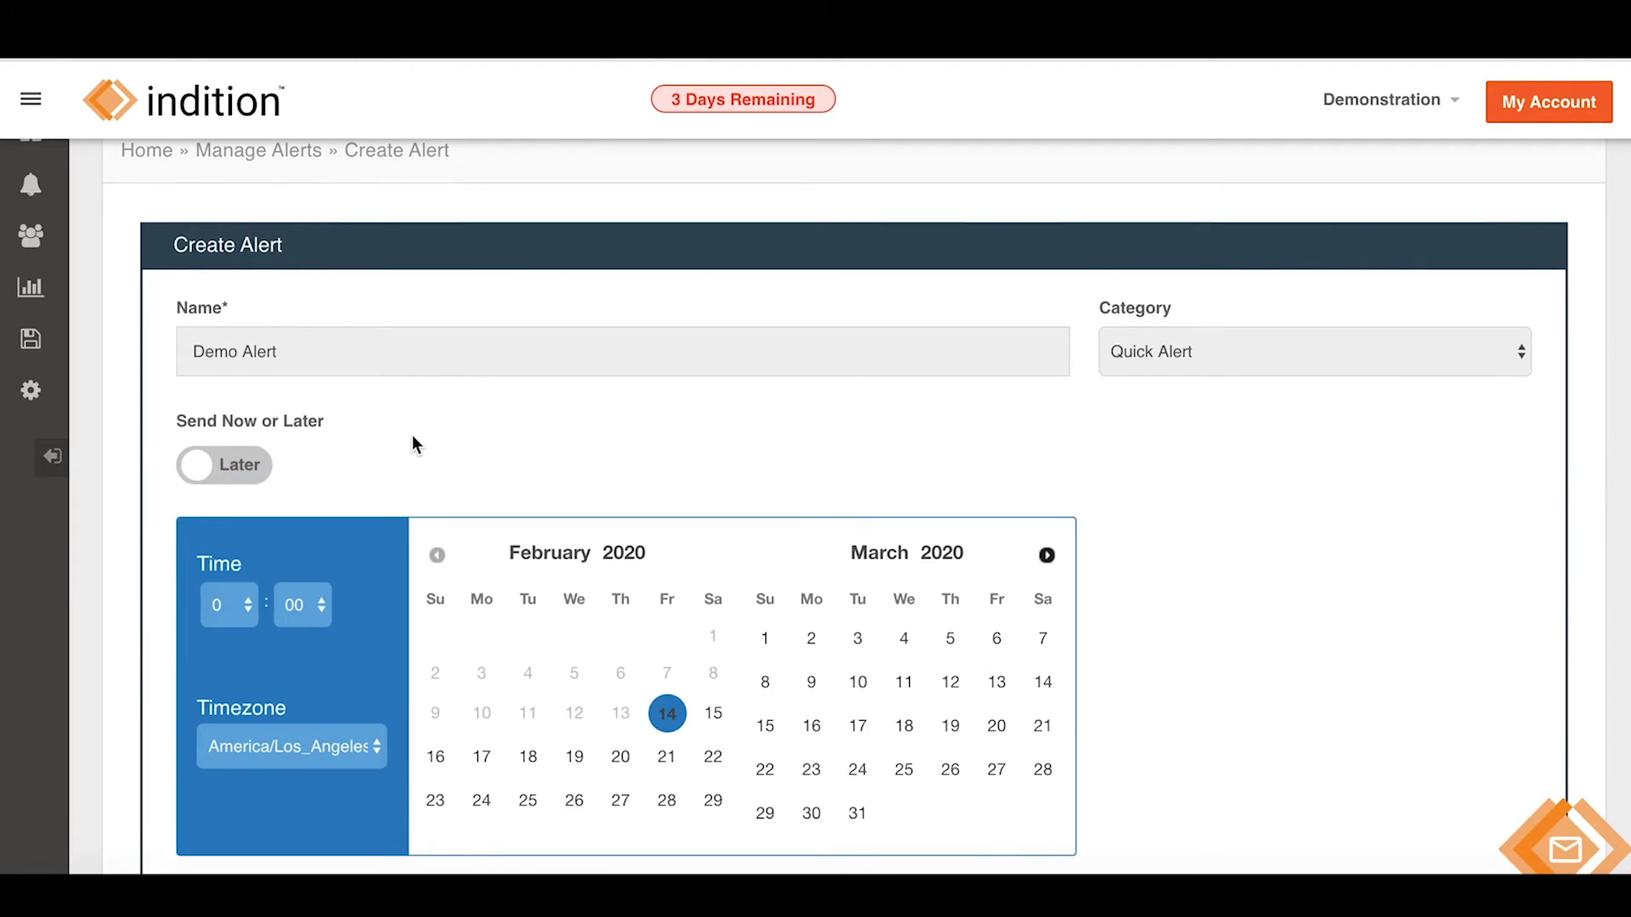
Schedule the alert for February 21, 2020 with the send hour set to 6.
scroll(413, 440, "down", 2)
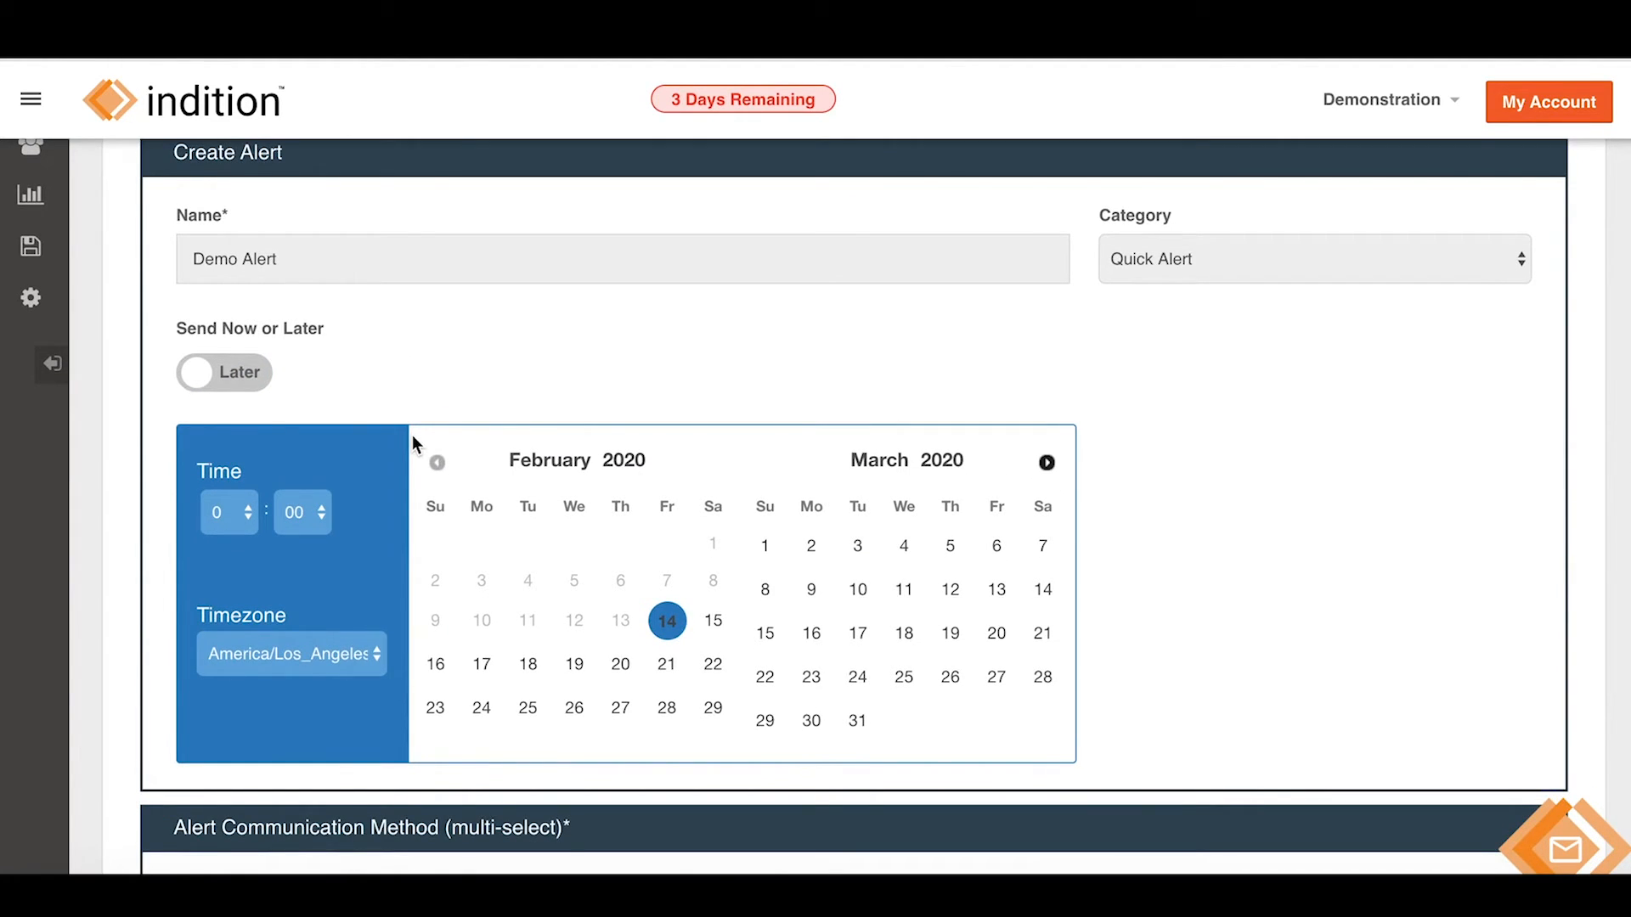
left_click(670, 667)
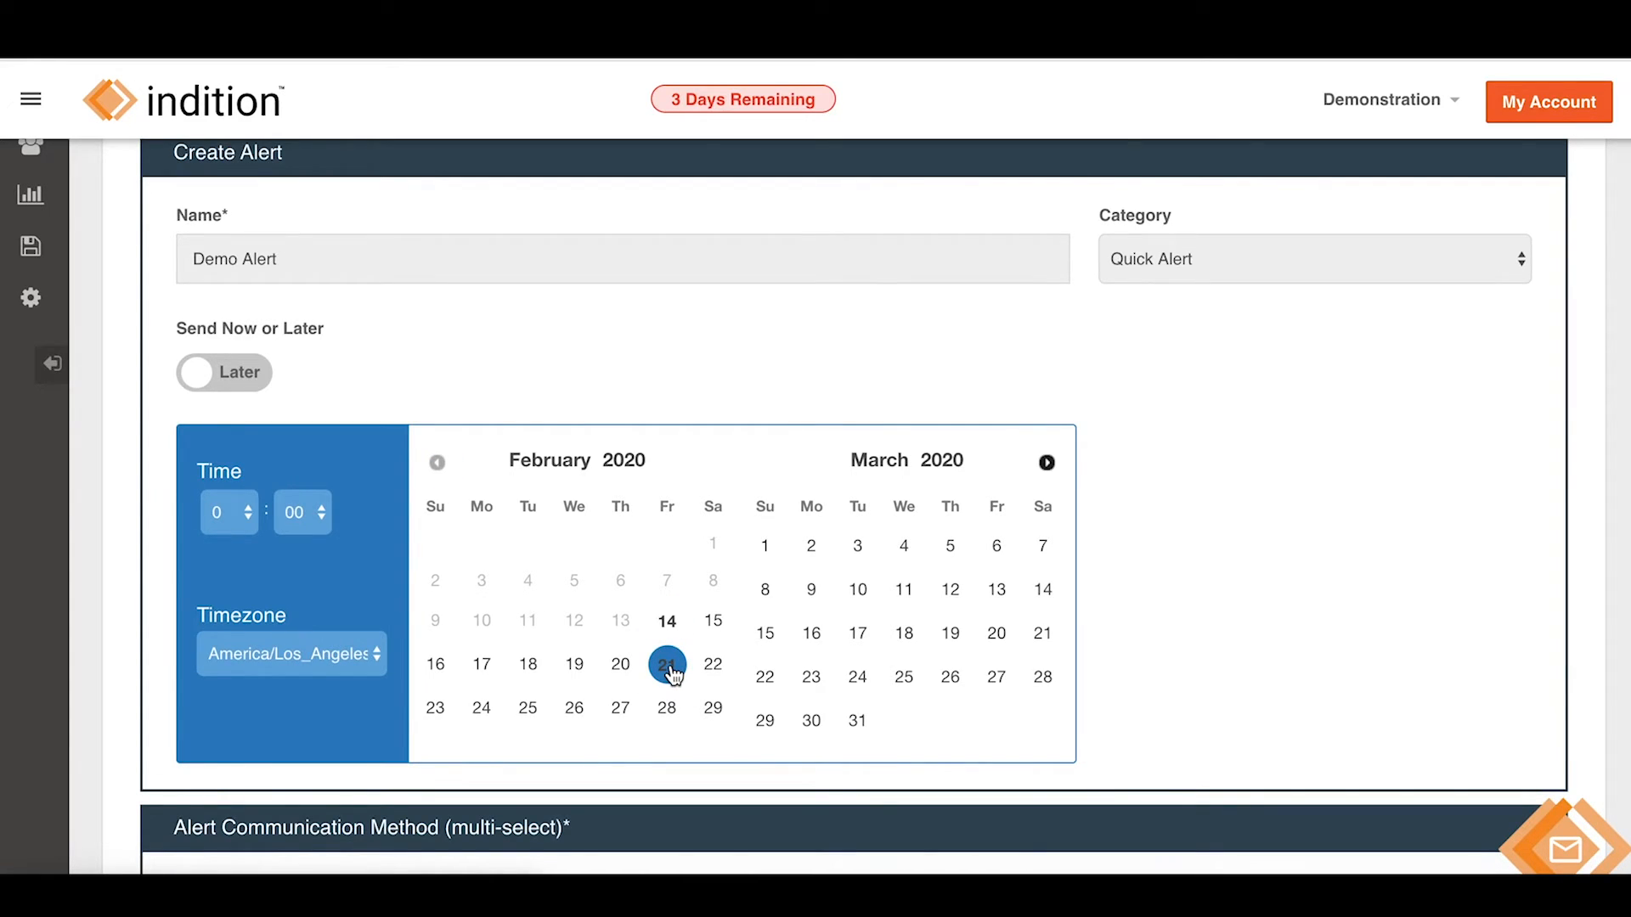
left_click(248, 511)
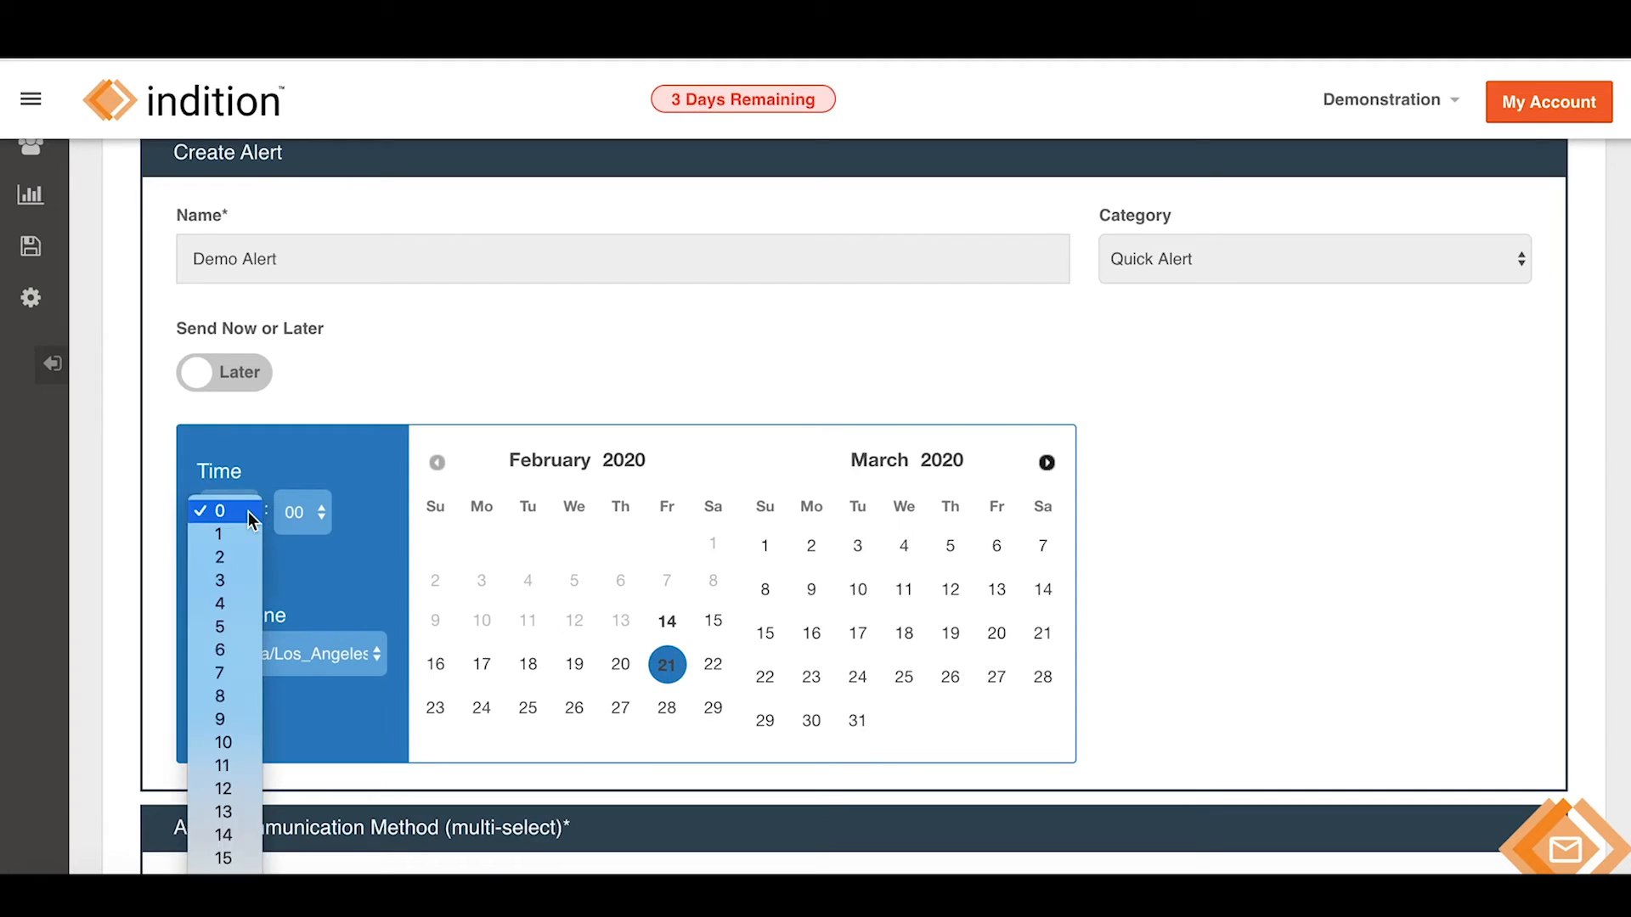
left_click(235, 649)
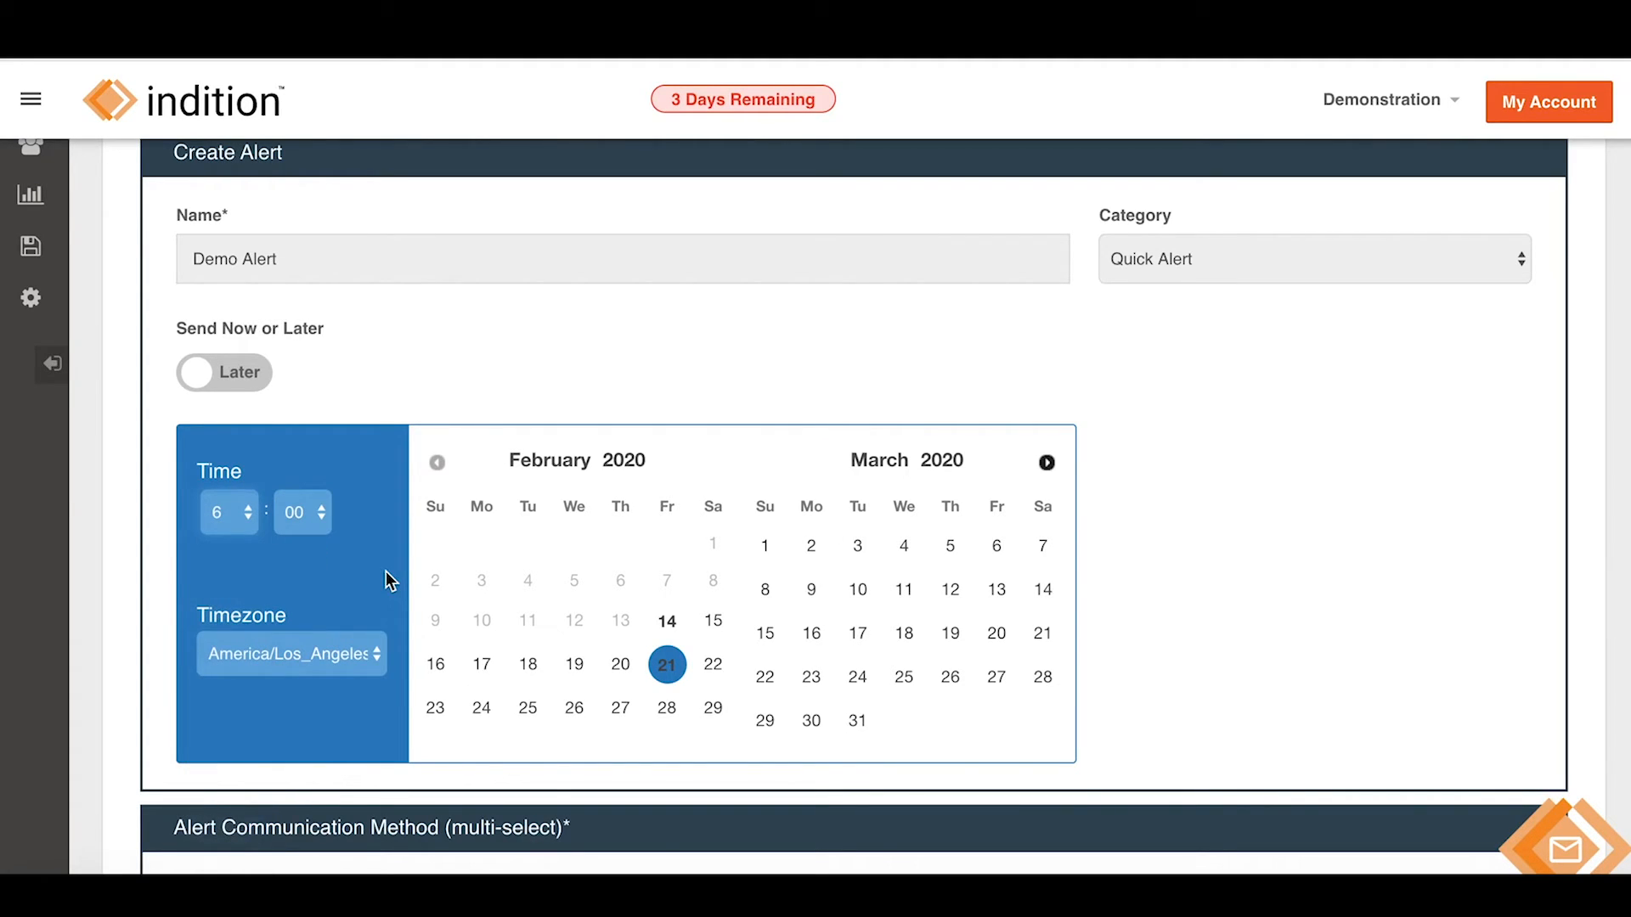
scroll(1289, 416, "down", 5)
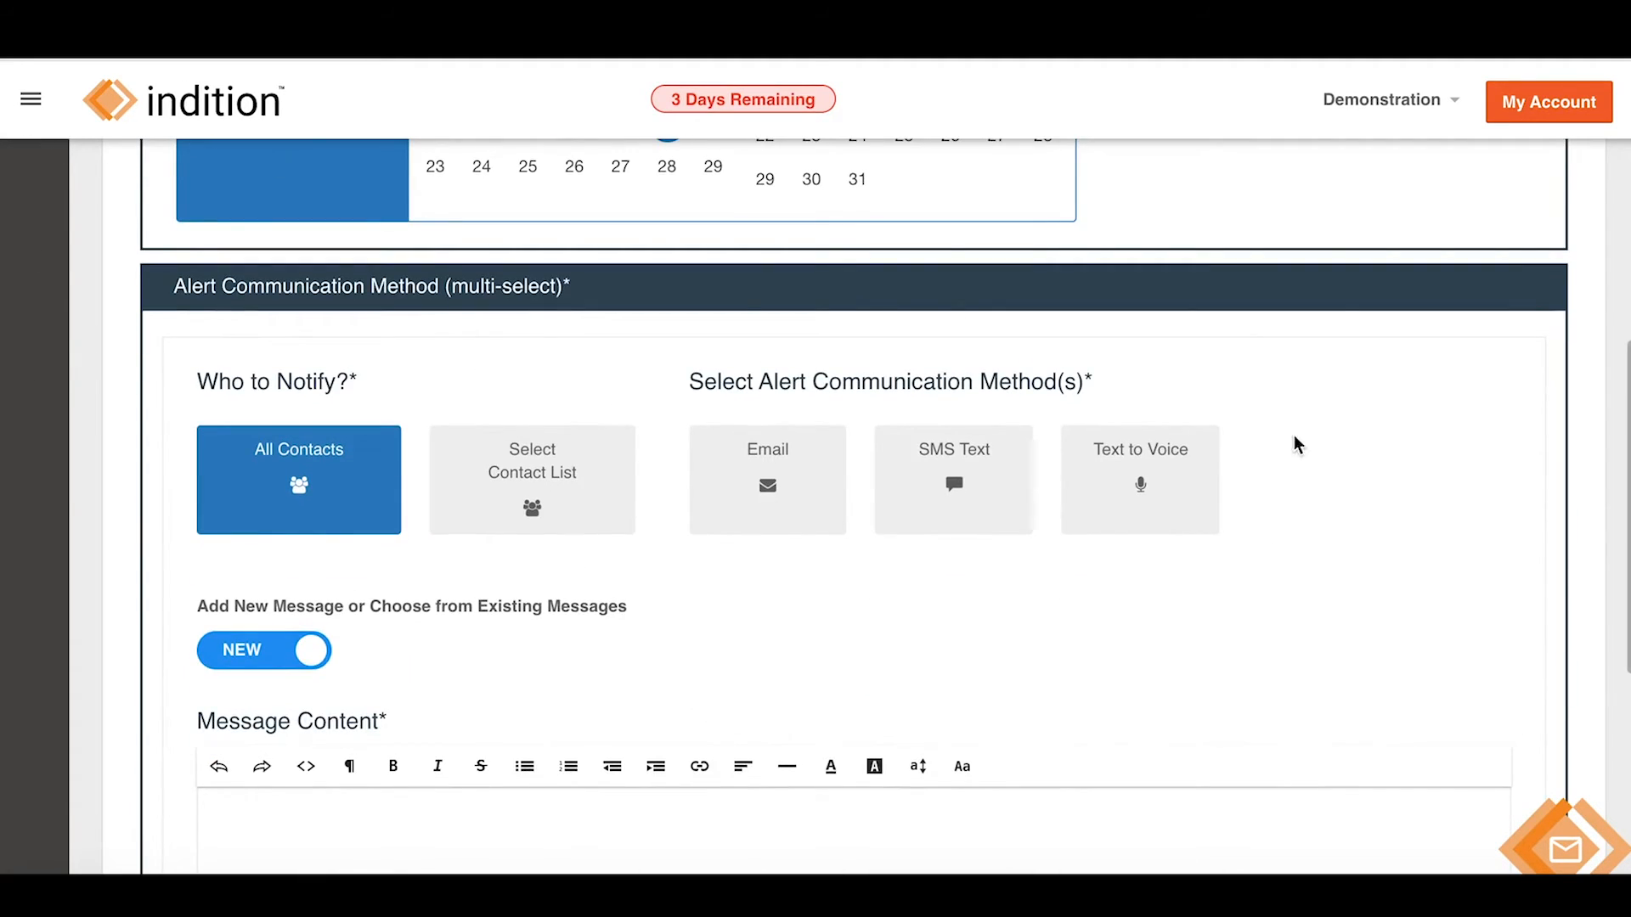
Choose Demo Contact List as the alert's recipients.
scroll(822, 671, "down", 2)
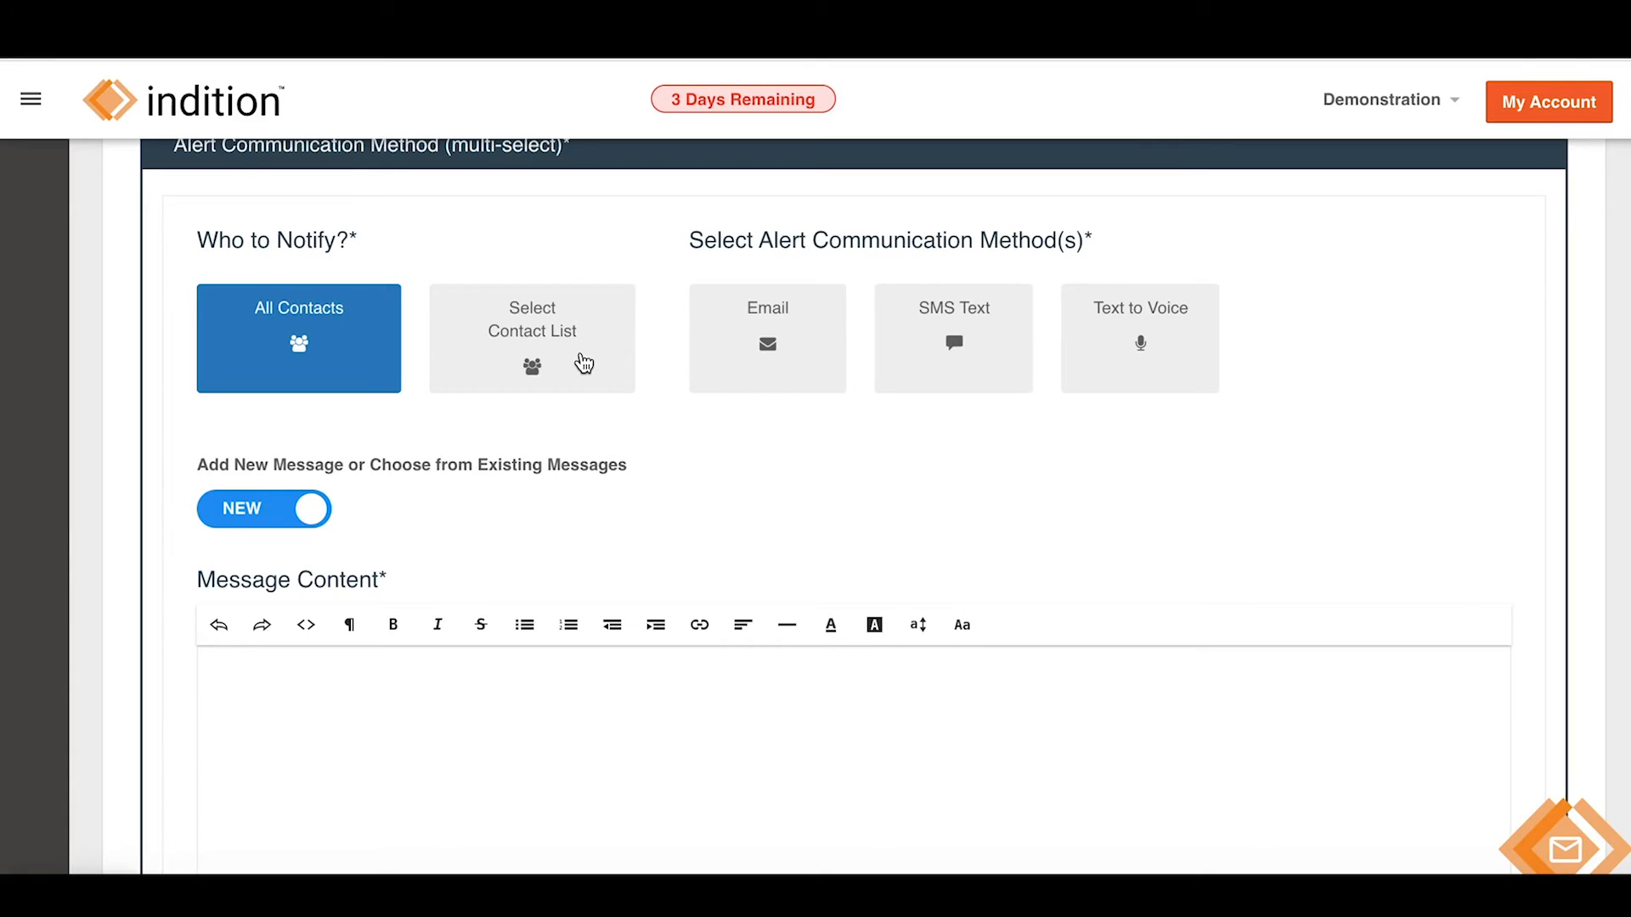
left_click(519, 354)
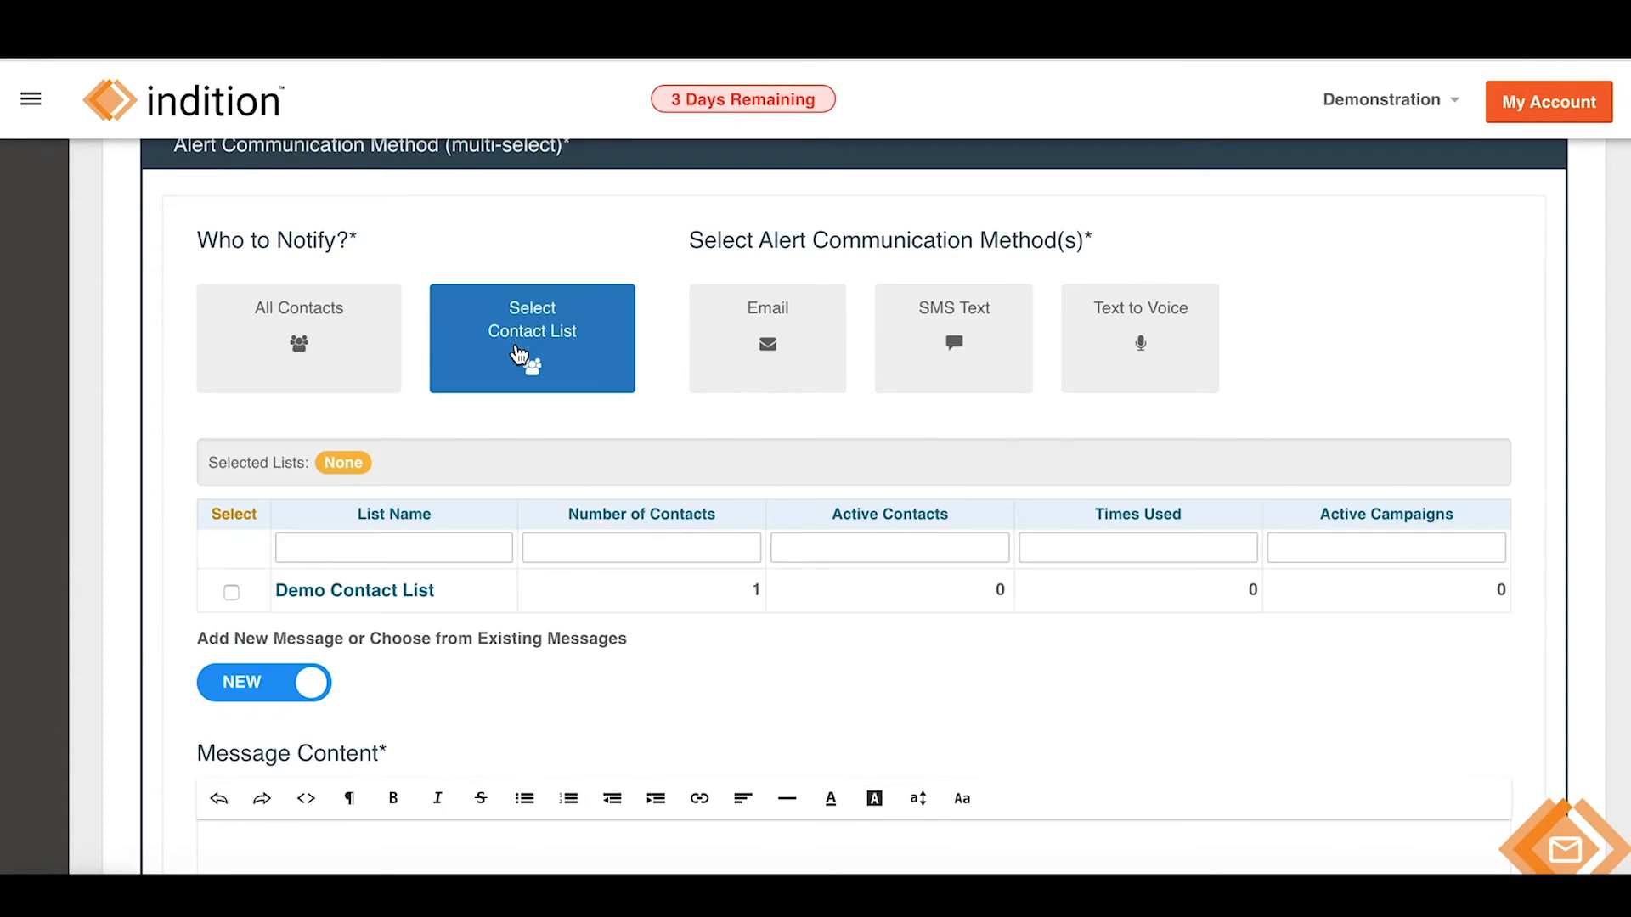
left_click(231, 594)
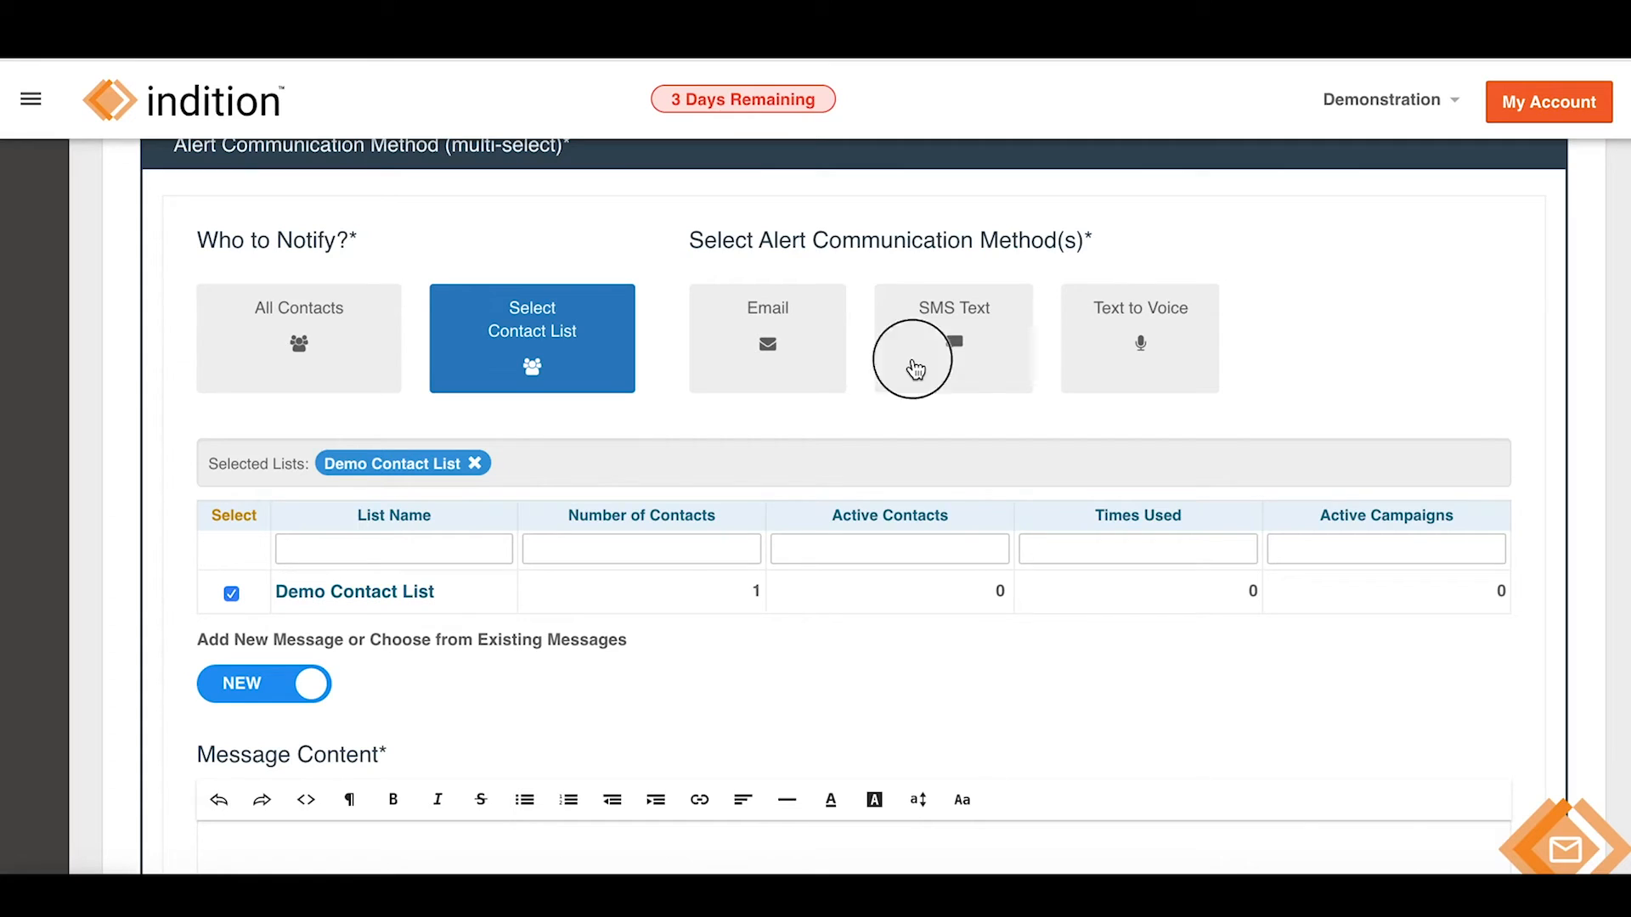
Deliver the alert by SMS Text and Text to Voice, and switch the message option to Existing.
left_click(915, 369)
scroll(915, 370, "down", 1)
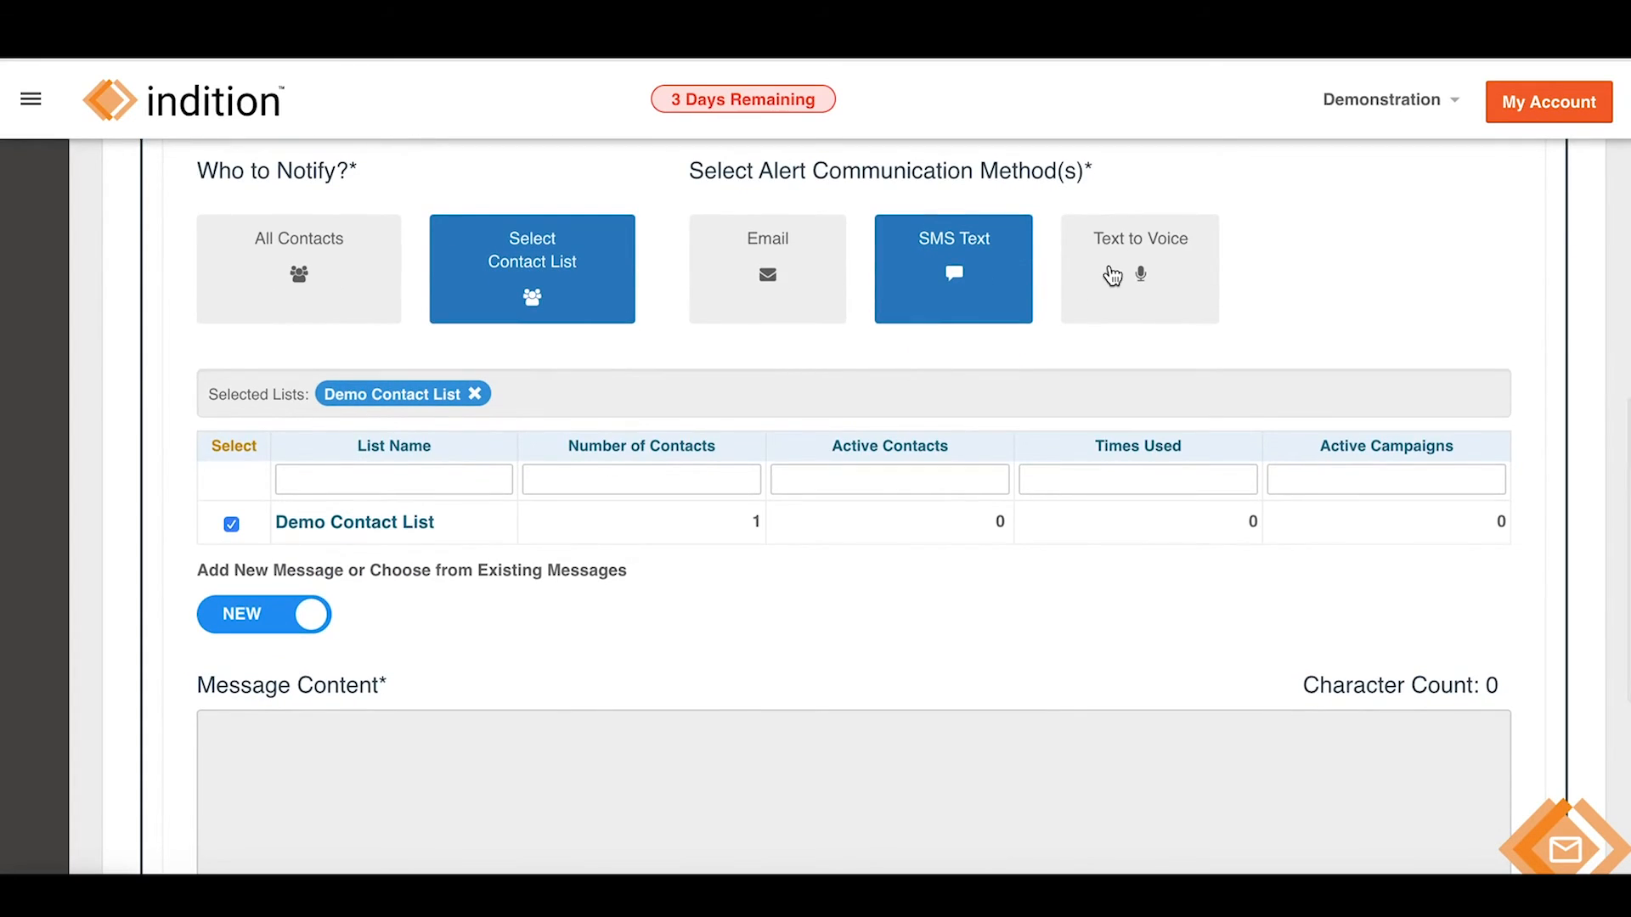
left_click(1112, 273)
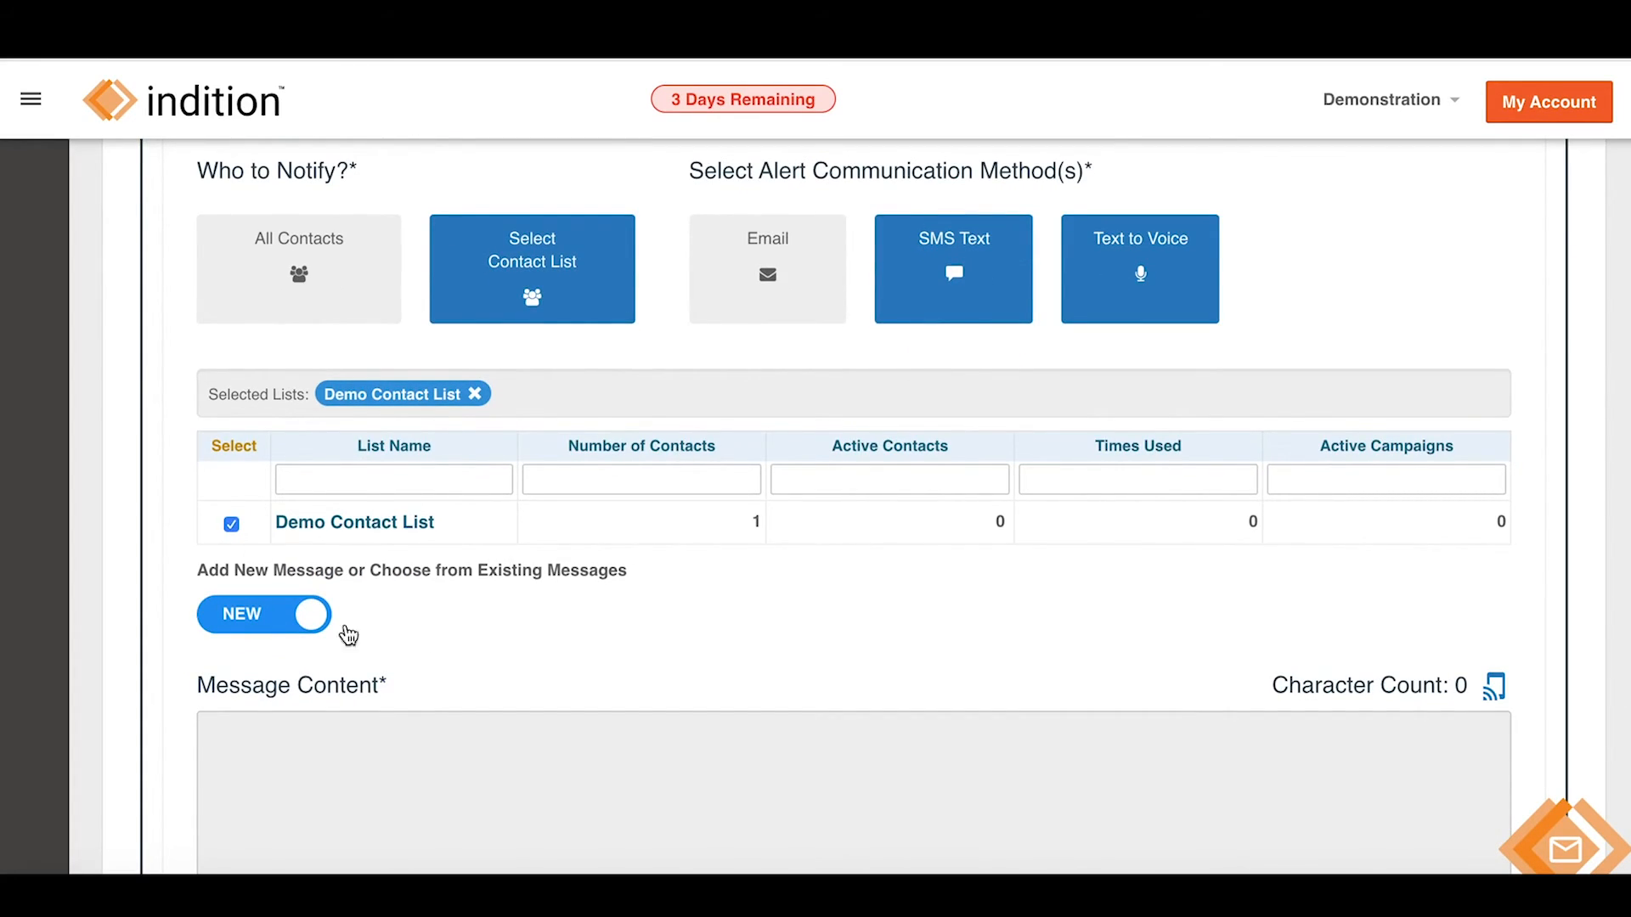
left_click(252, 629)
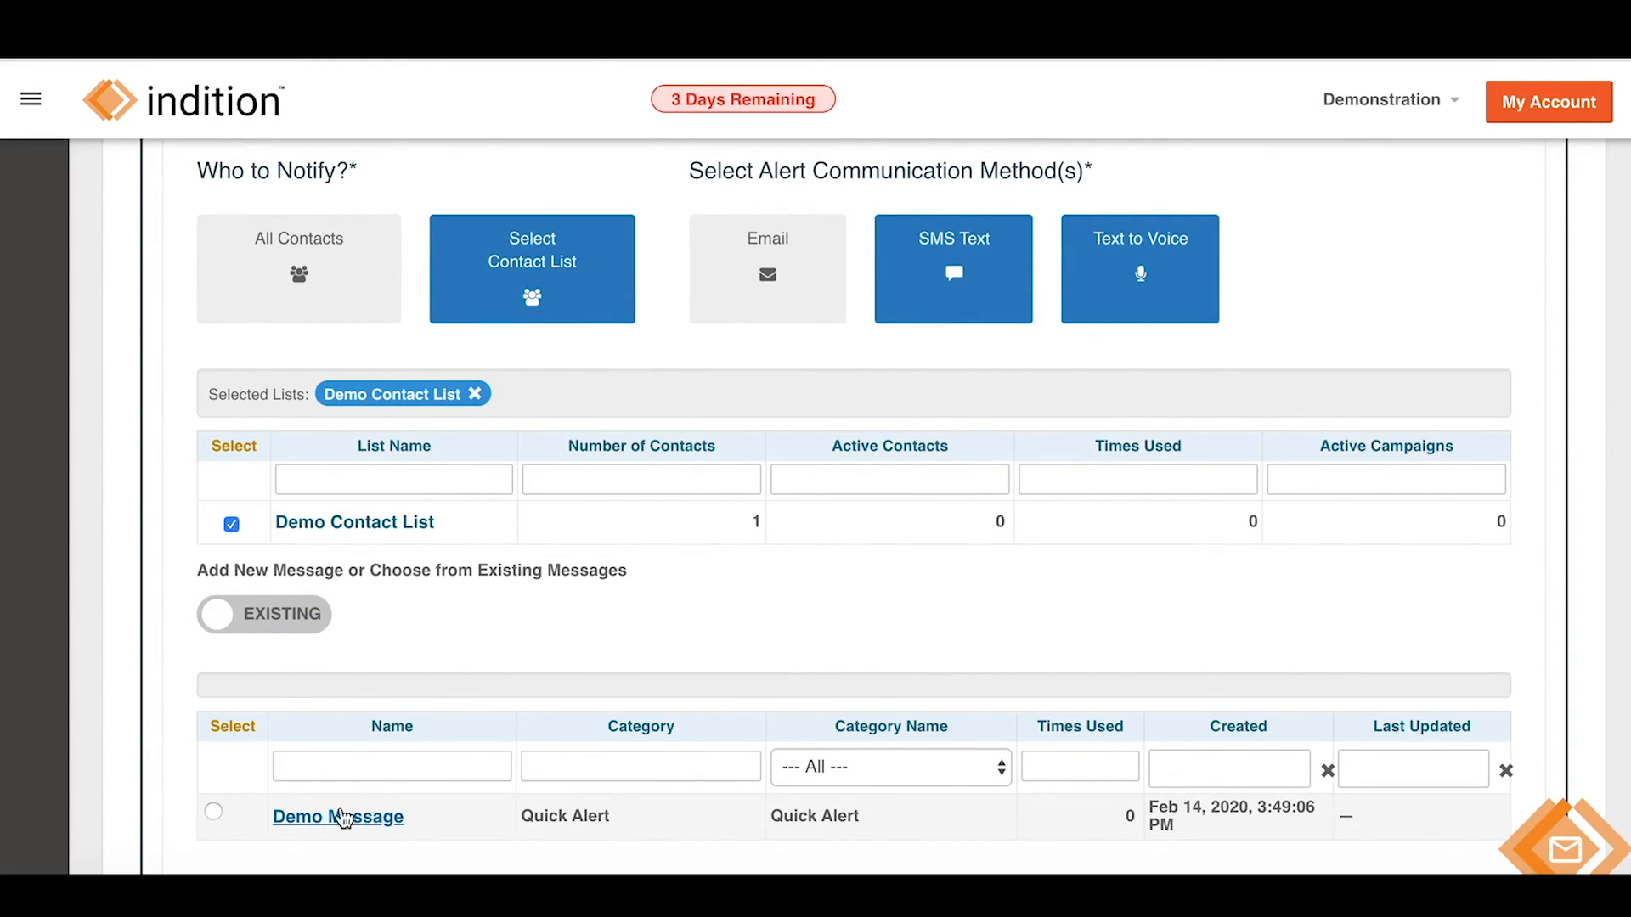
Leave Email delivery off, select the saved Demo Message, then switch the message option back to New.
left_click(773, 286)
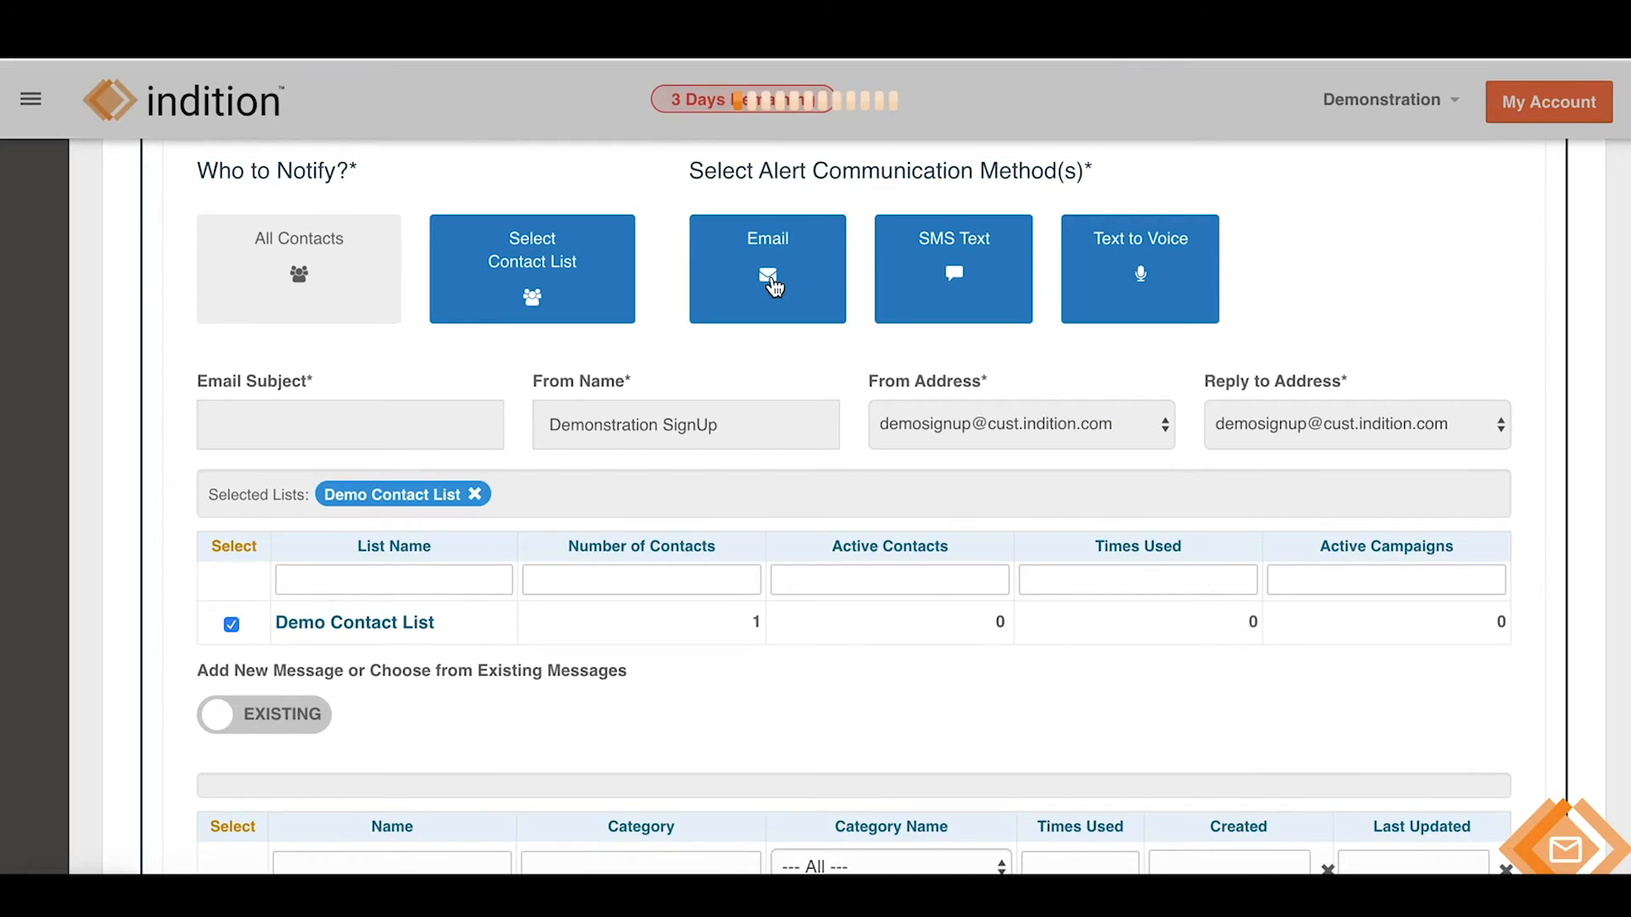
scroll(675, 569, "down", 2)
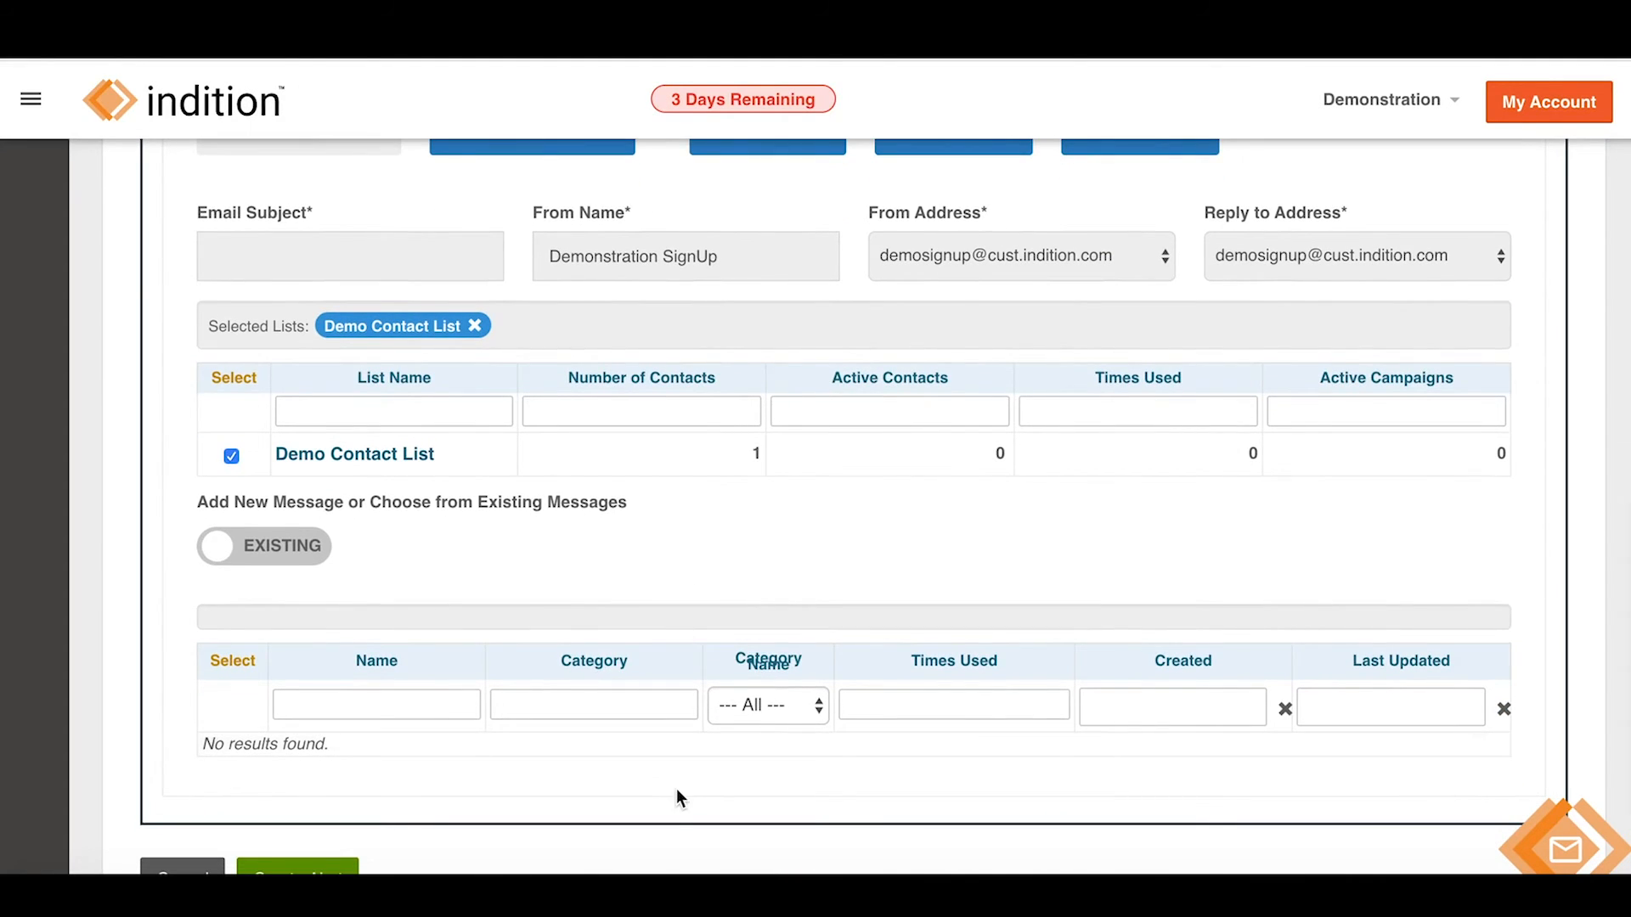
scroll(456, 751, "up", 2)
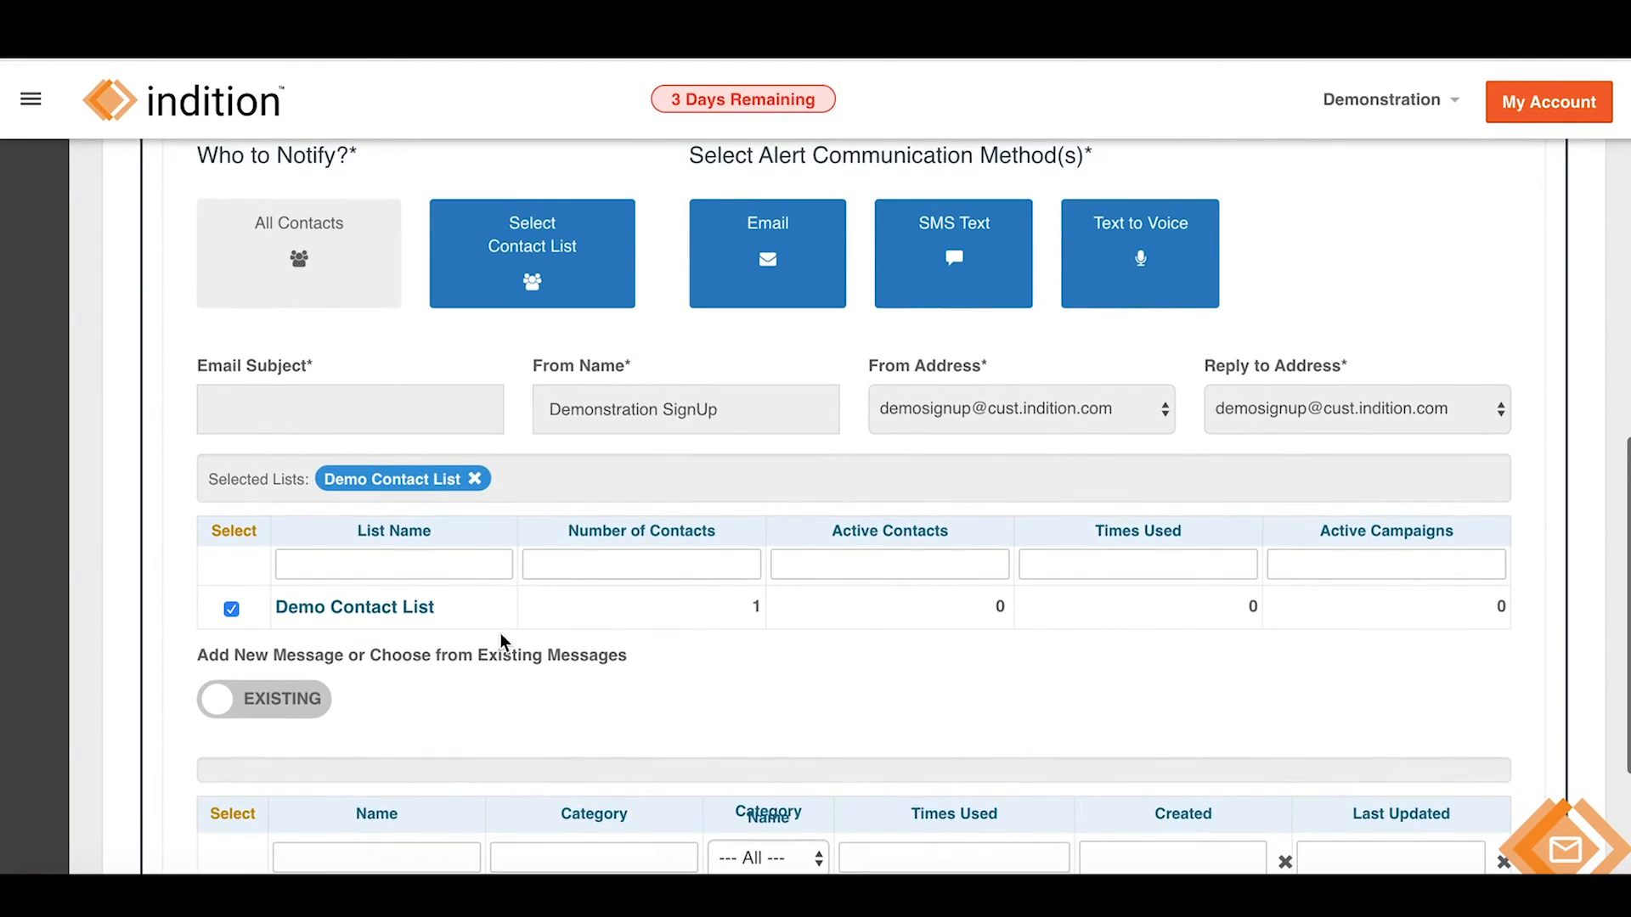
left_click(745, 273)
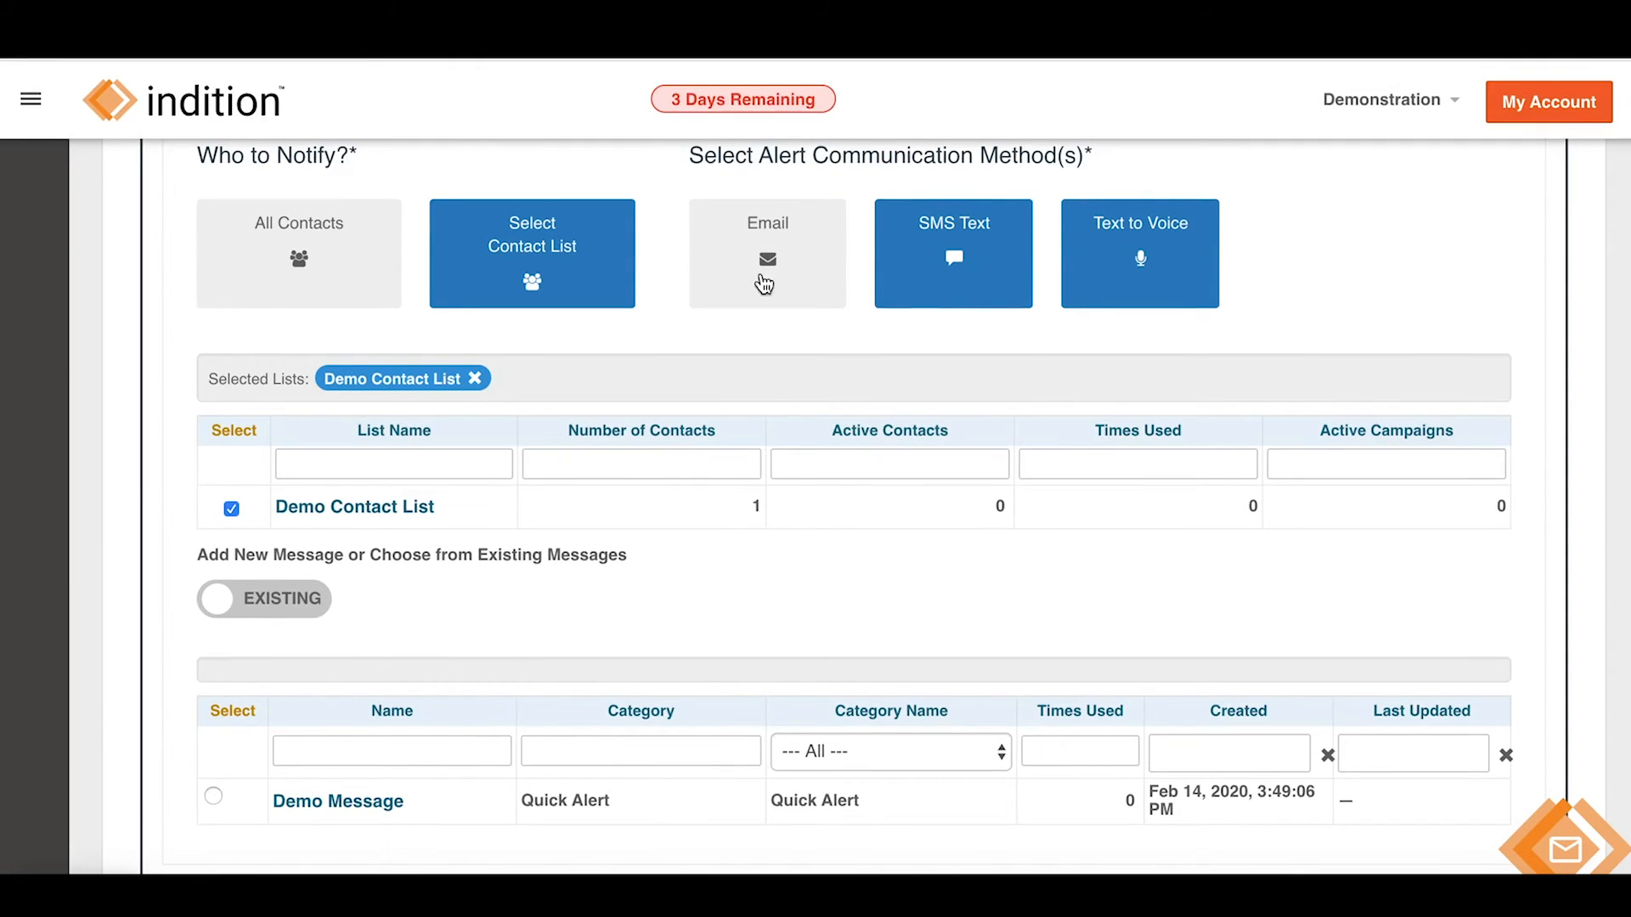
scroll(827, 360, "up", 1)
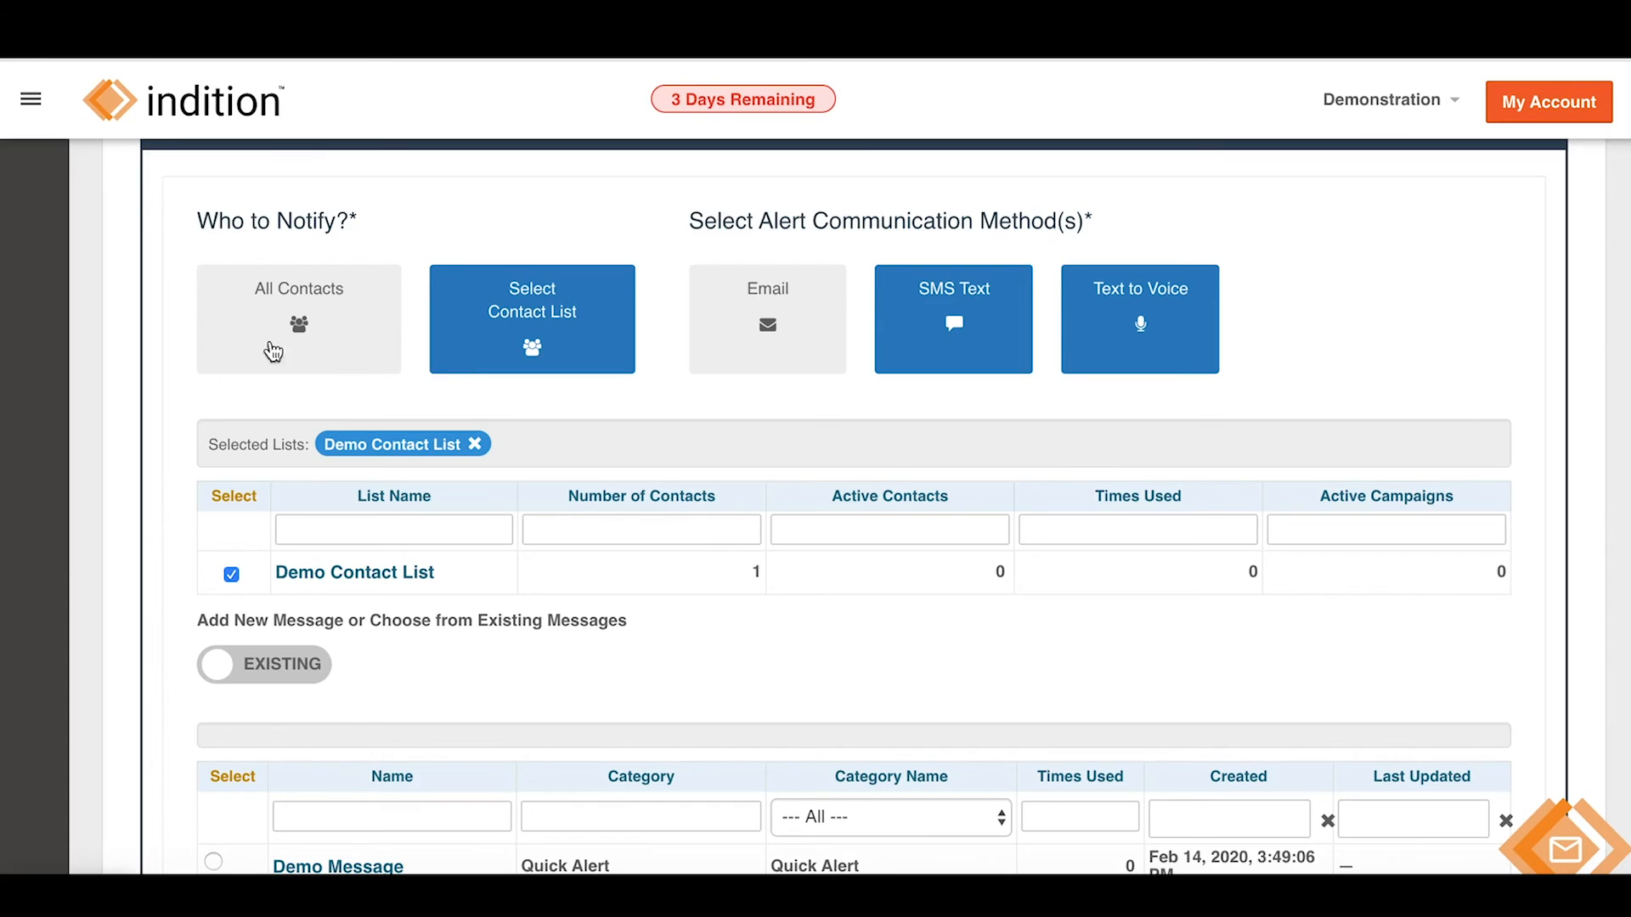
scroll(166, 333, "down", 2)
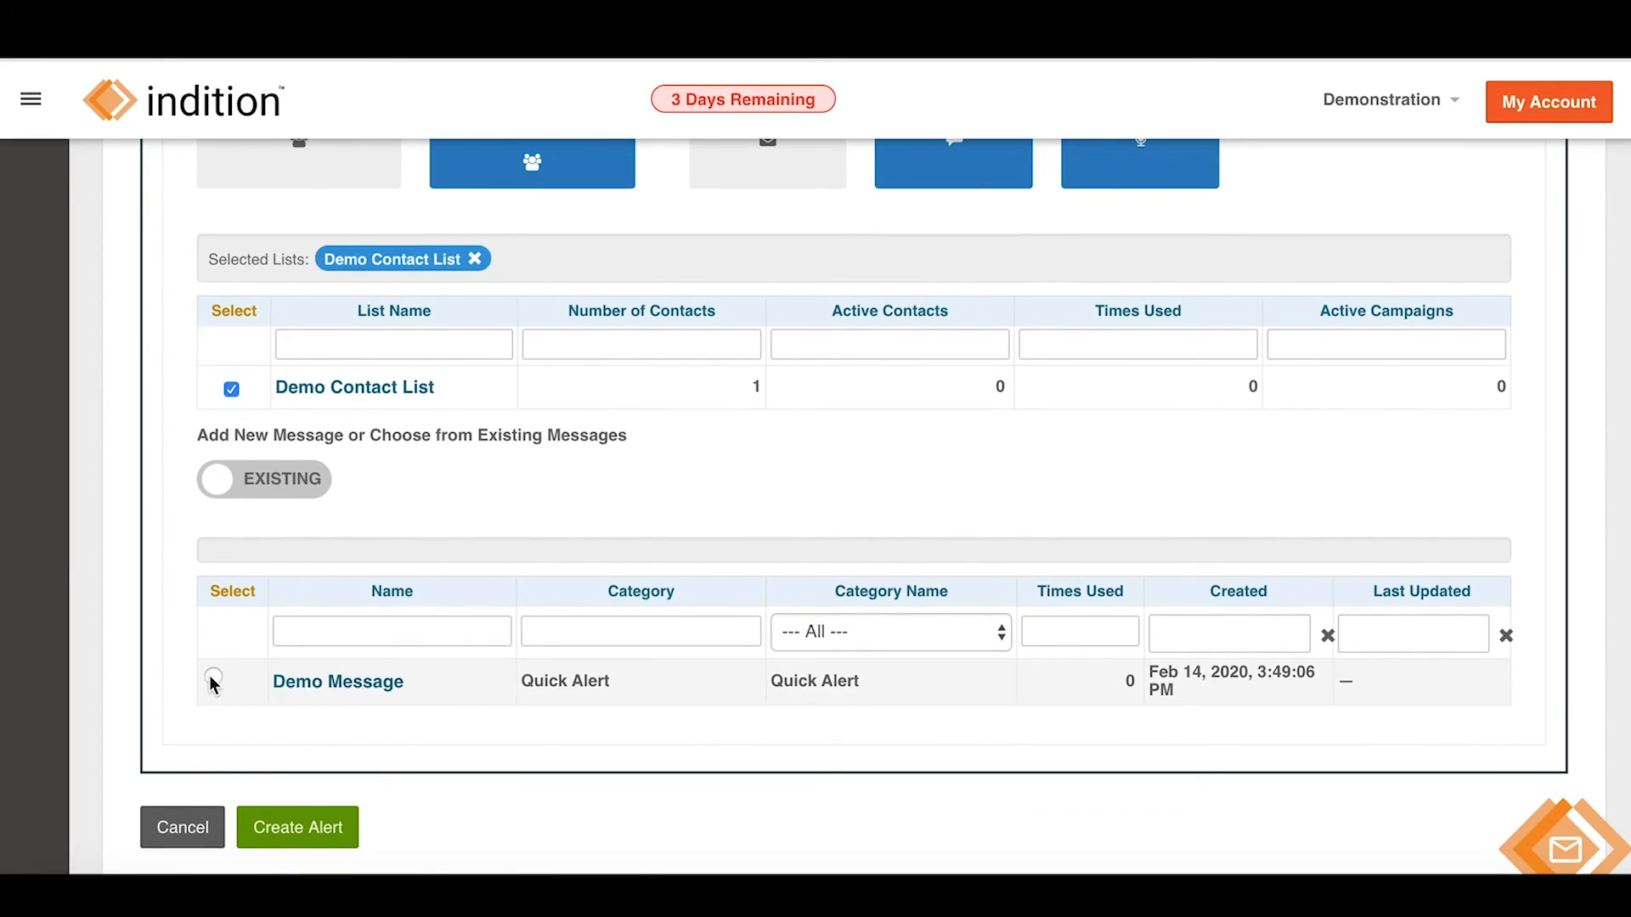
left_click(212, 680)
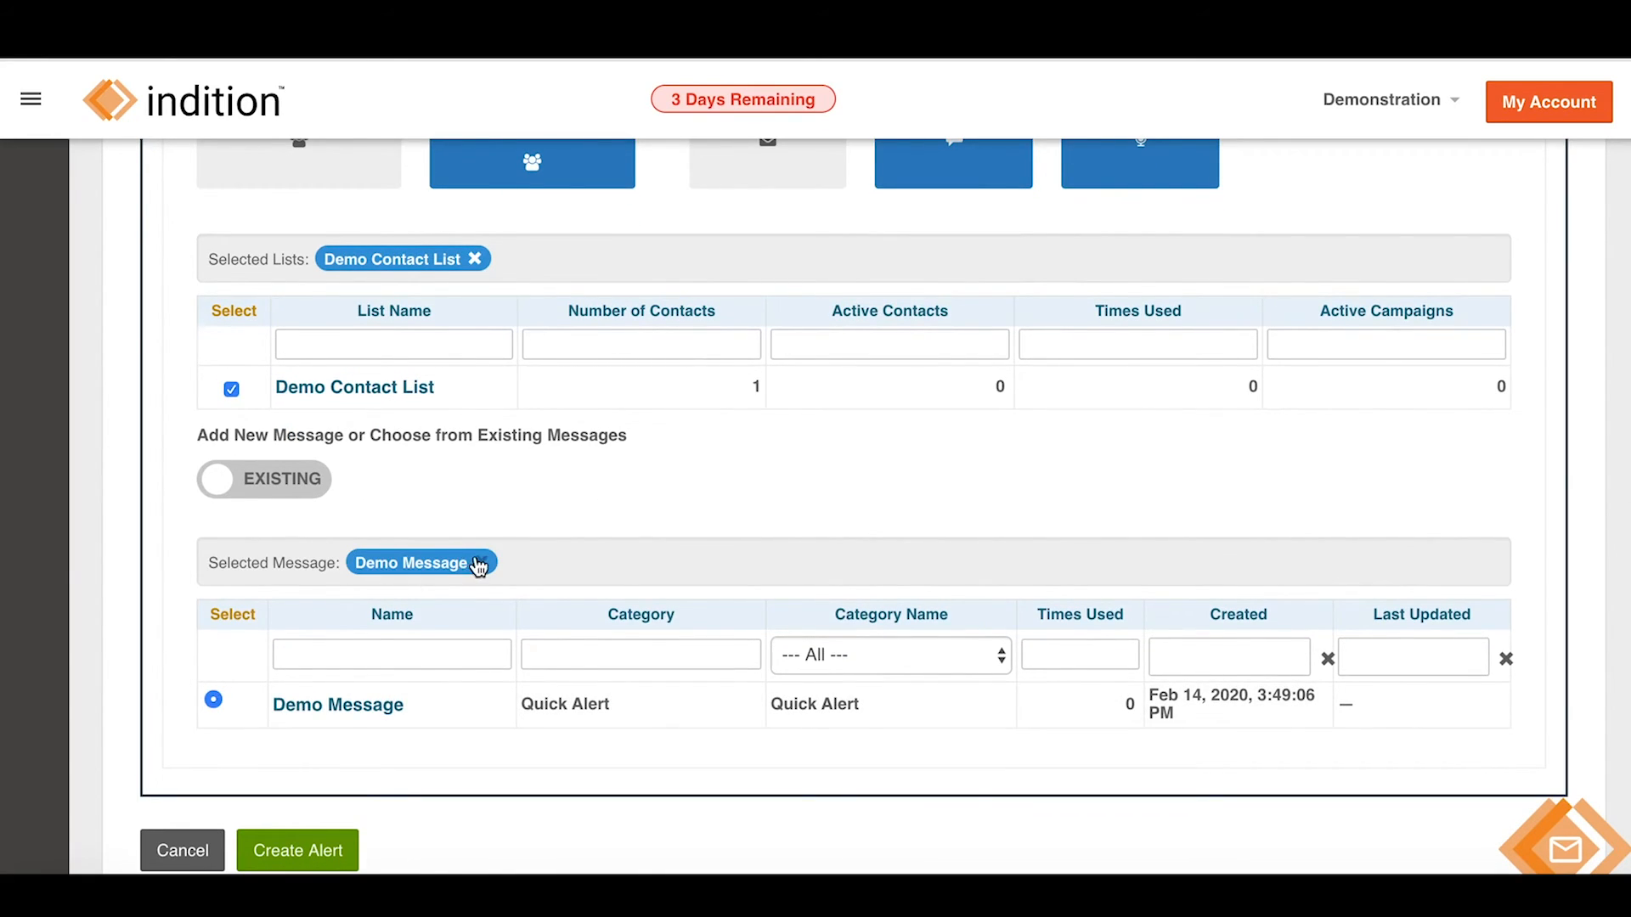
left_click(294, 490)
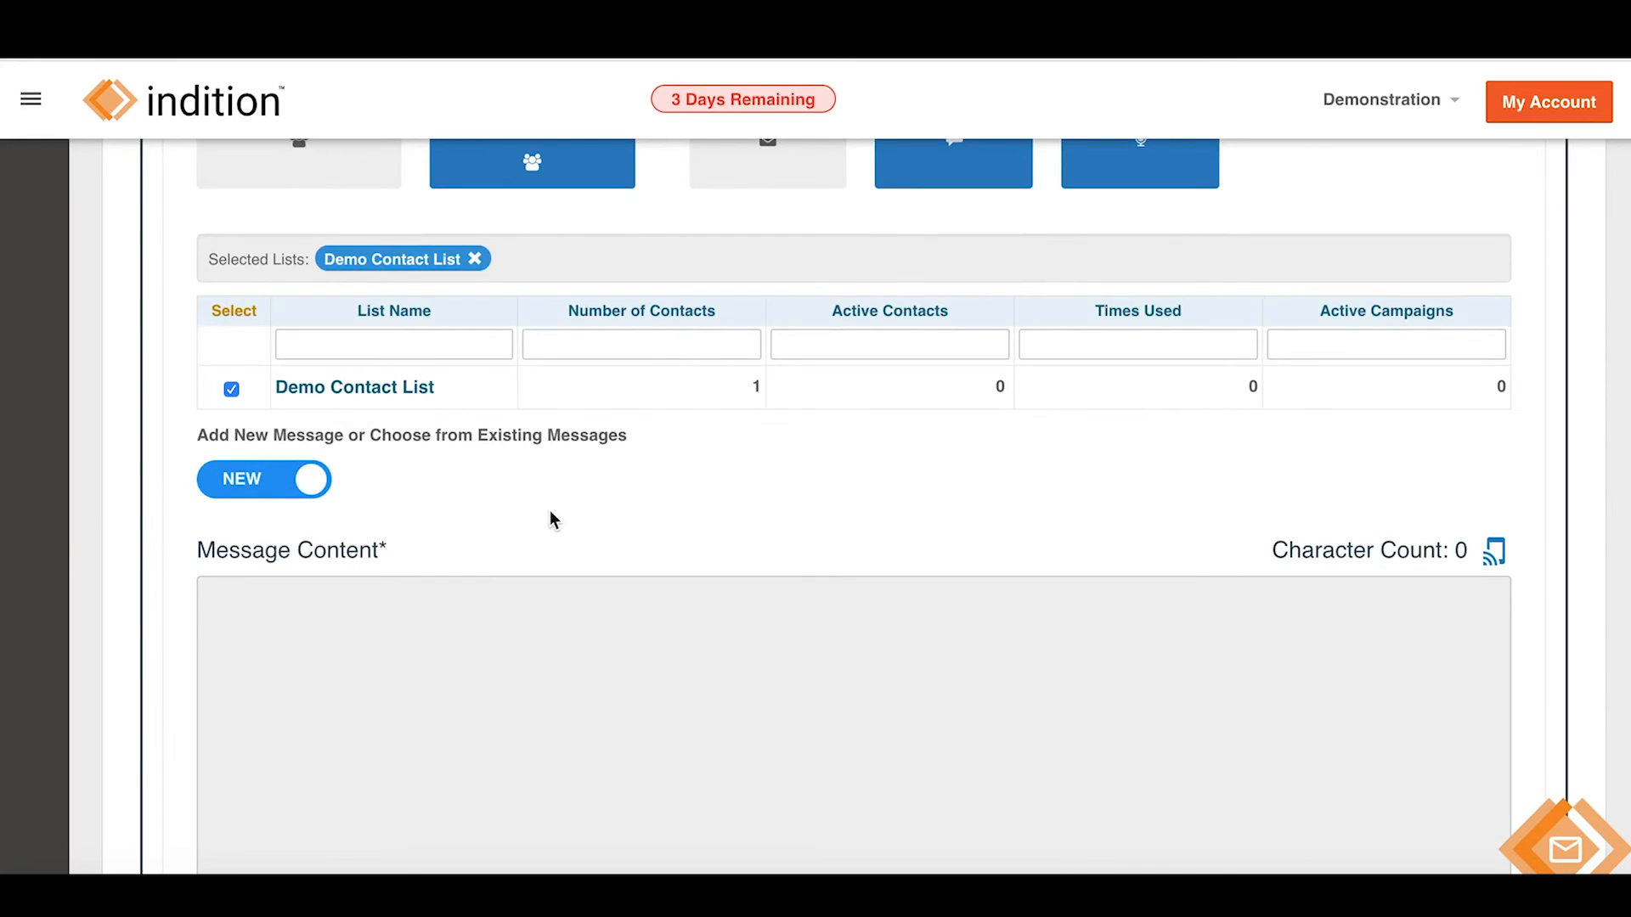
Write 'New message created within an alert.' in the Demo Alert's Message Content box.
scroll(549, 510, "down", 1)
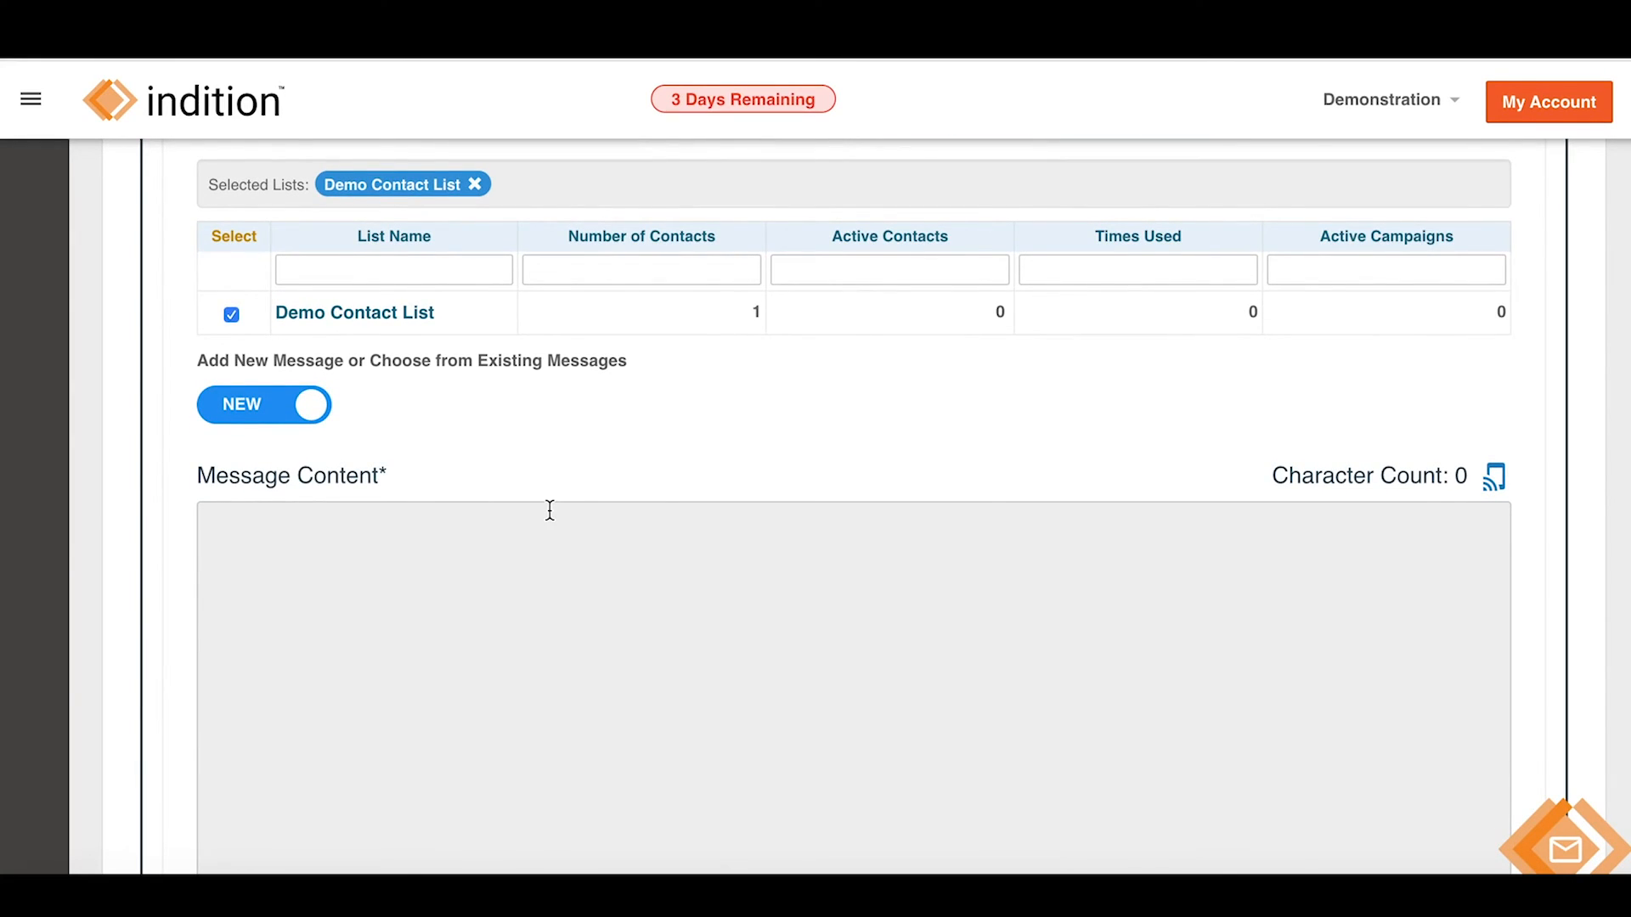
scroll(550, 510, "down", 1)
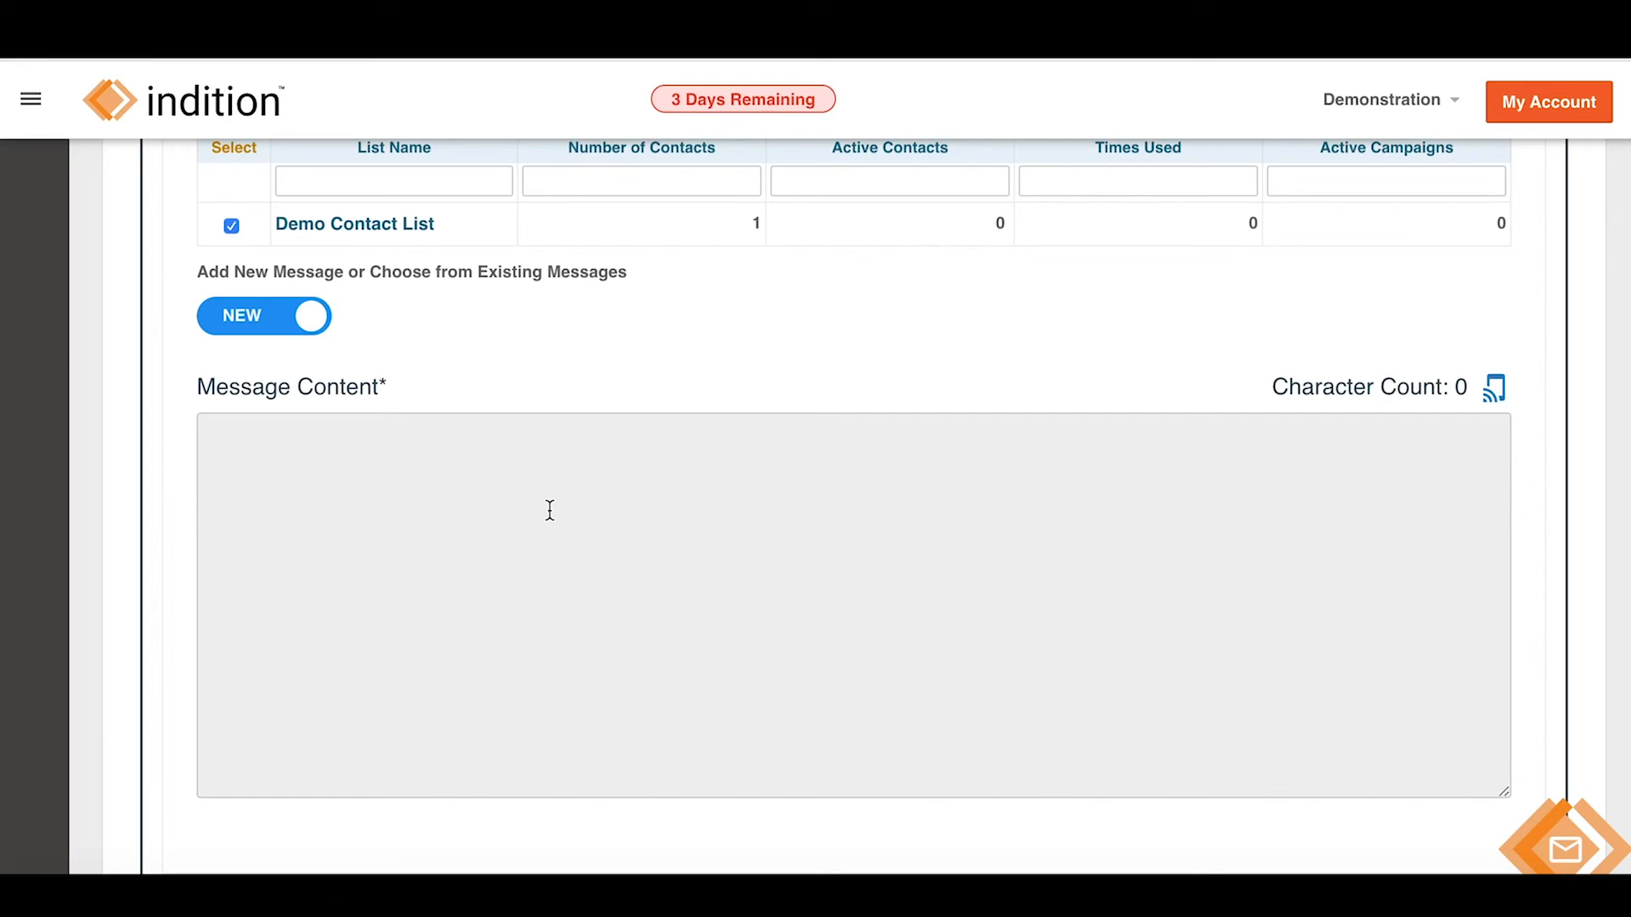
scroll(550, 510, "up", 8)
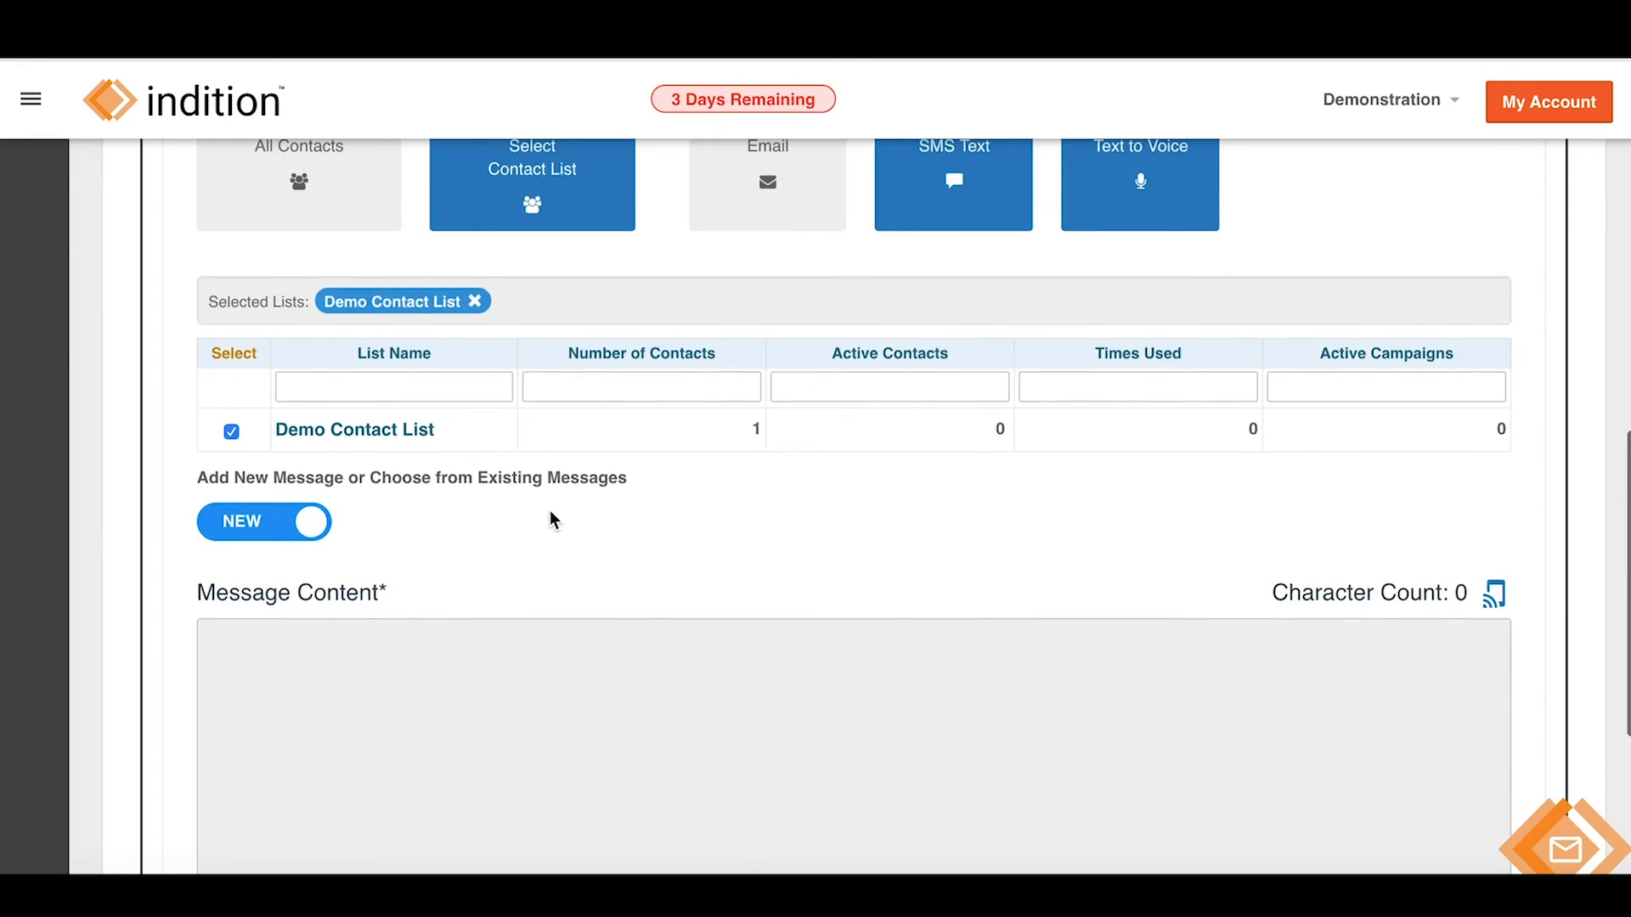
scroll(550, 510, "down", 7)
left_click(513, 588)
type("ew ")
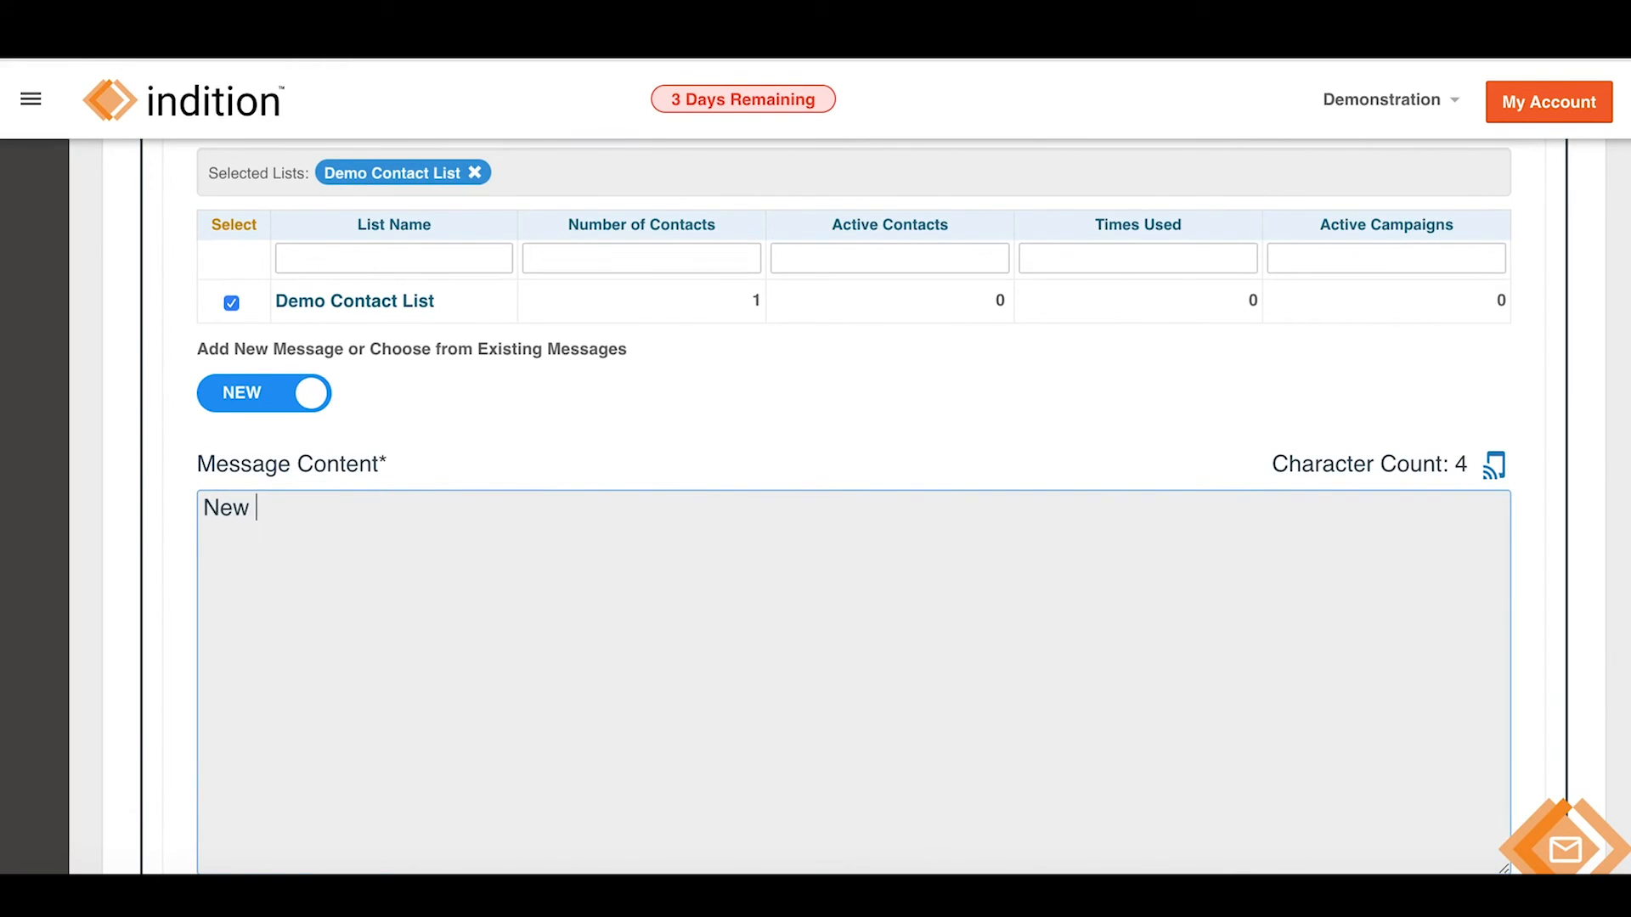
type("message created")
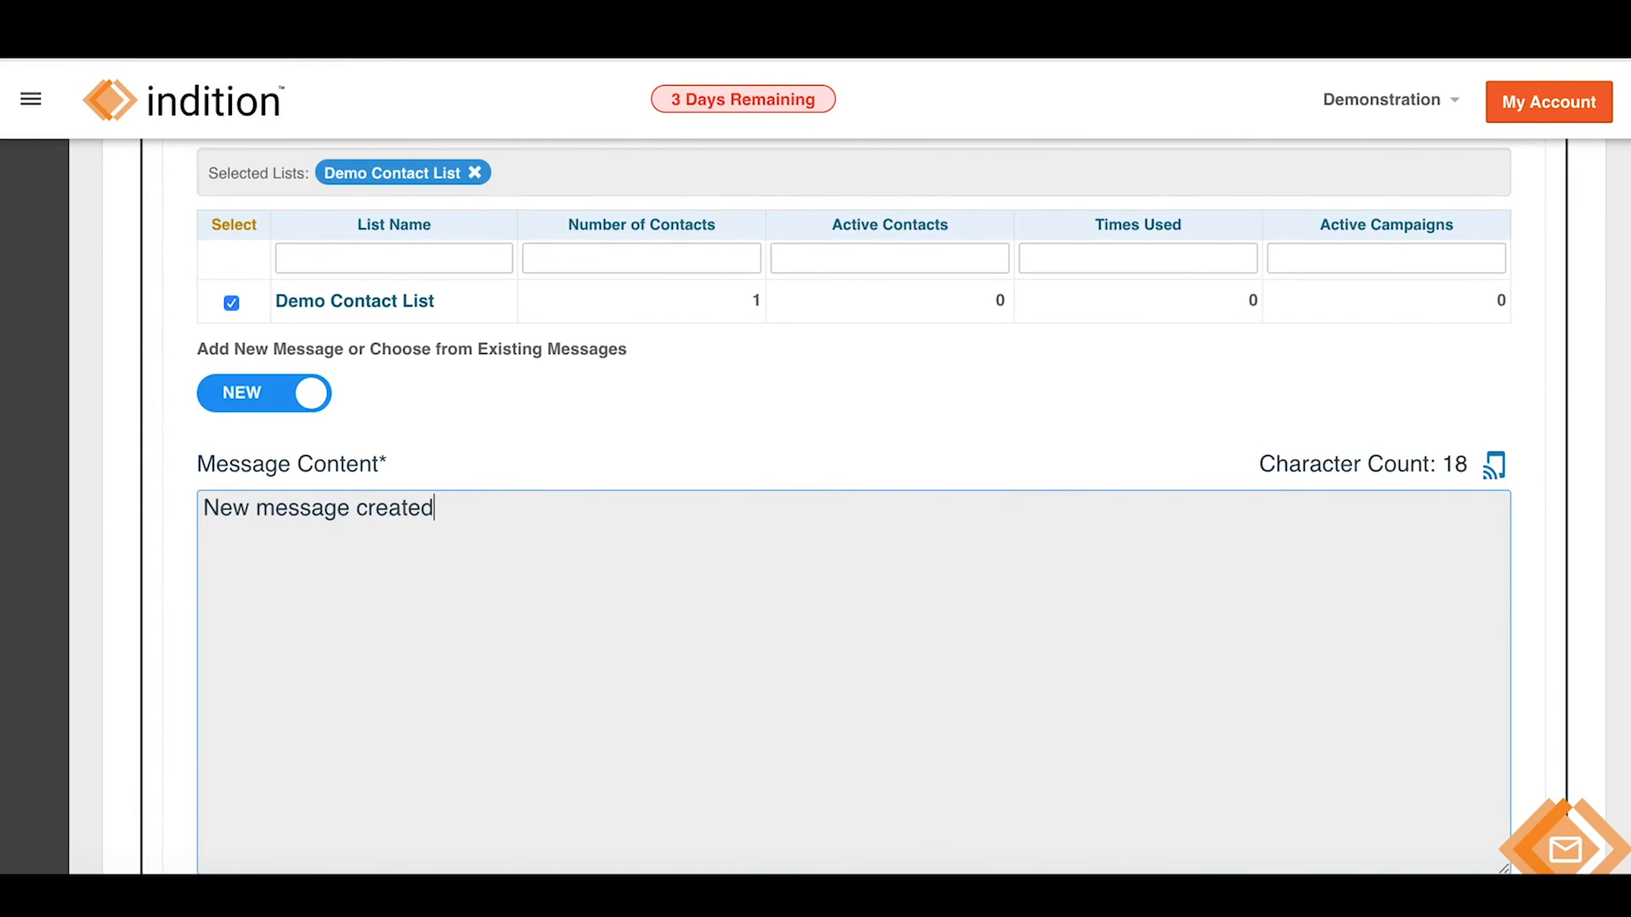
type(" within an alert.")
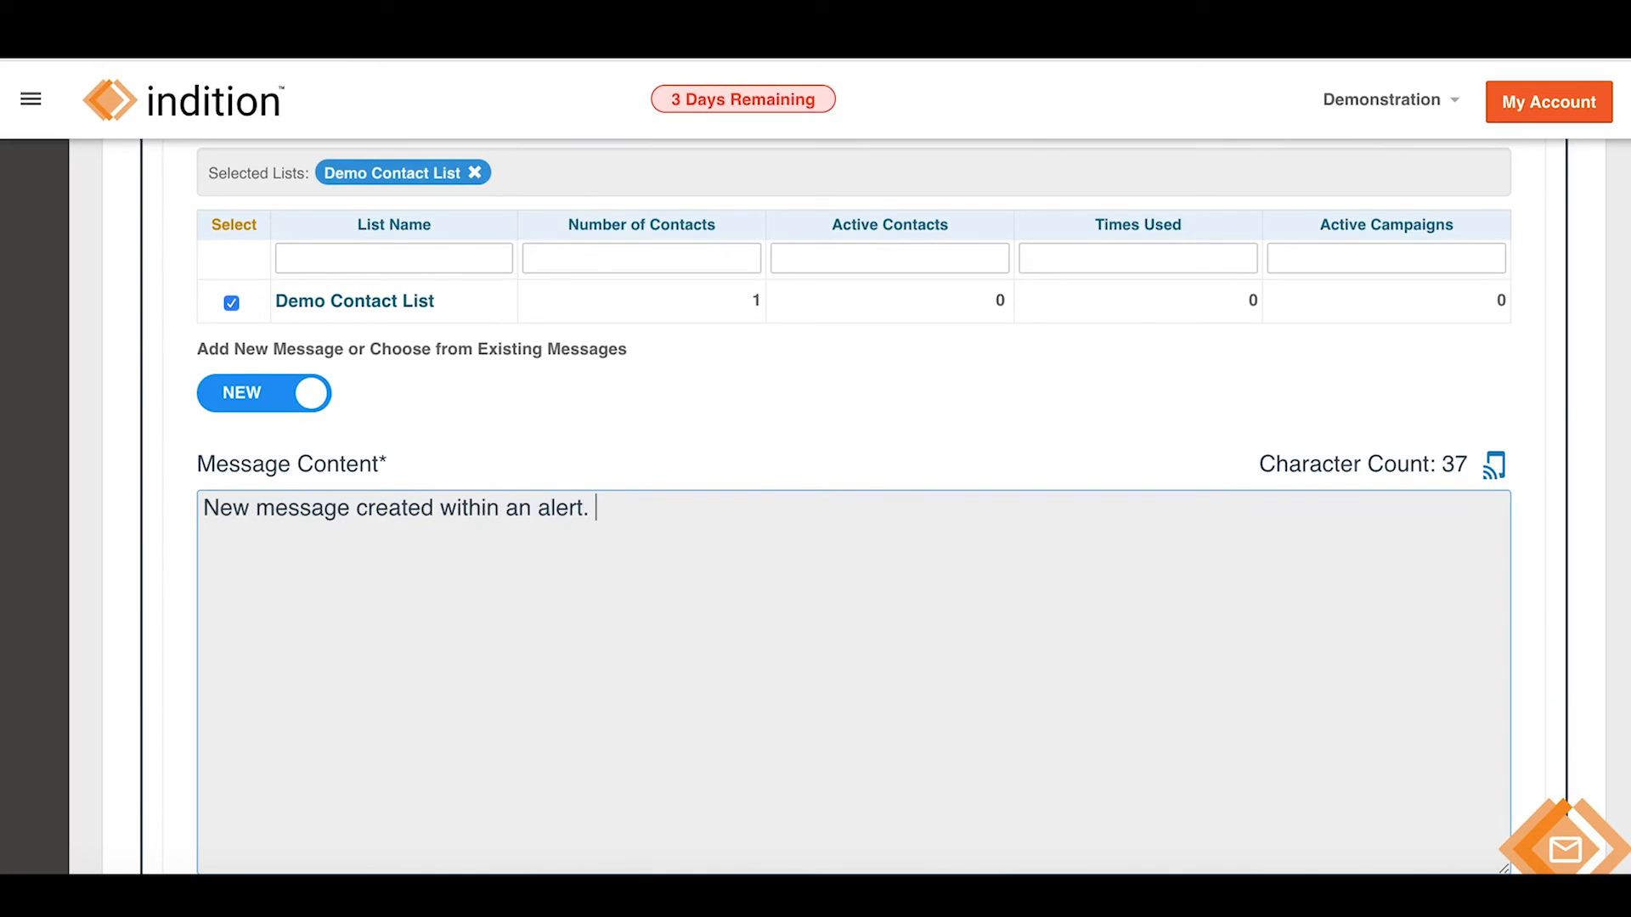
scroll(713, 491, "down", 4)
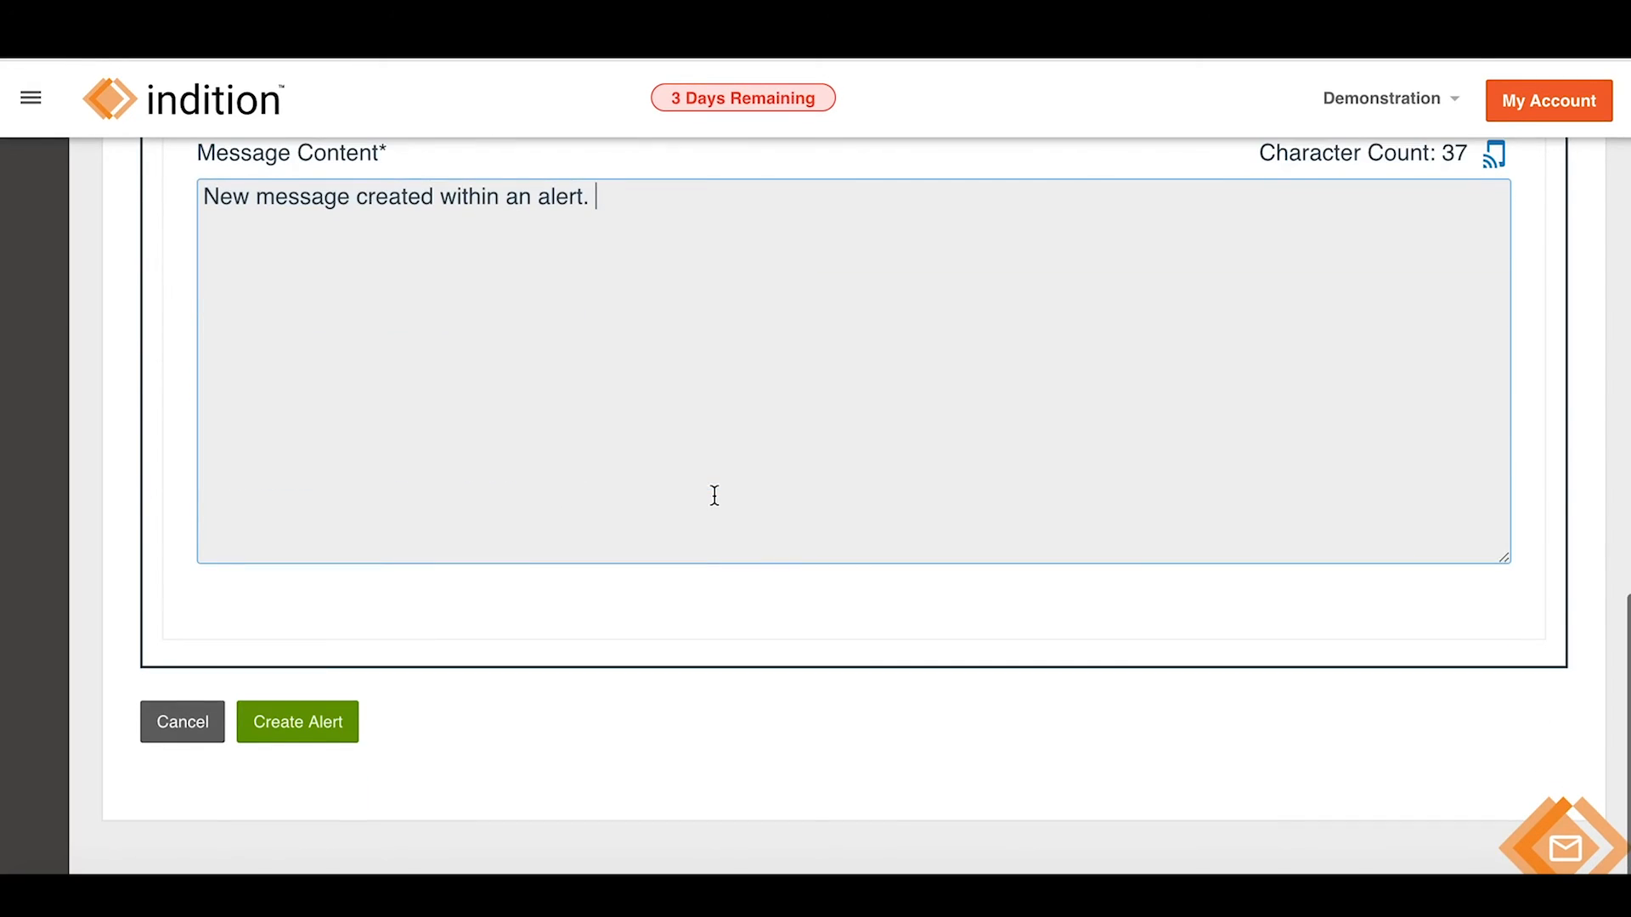
Save the Demo Alert so it is listed for Feb 21, 2020, 6:00 AM.
left_click(311, 722)
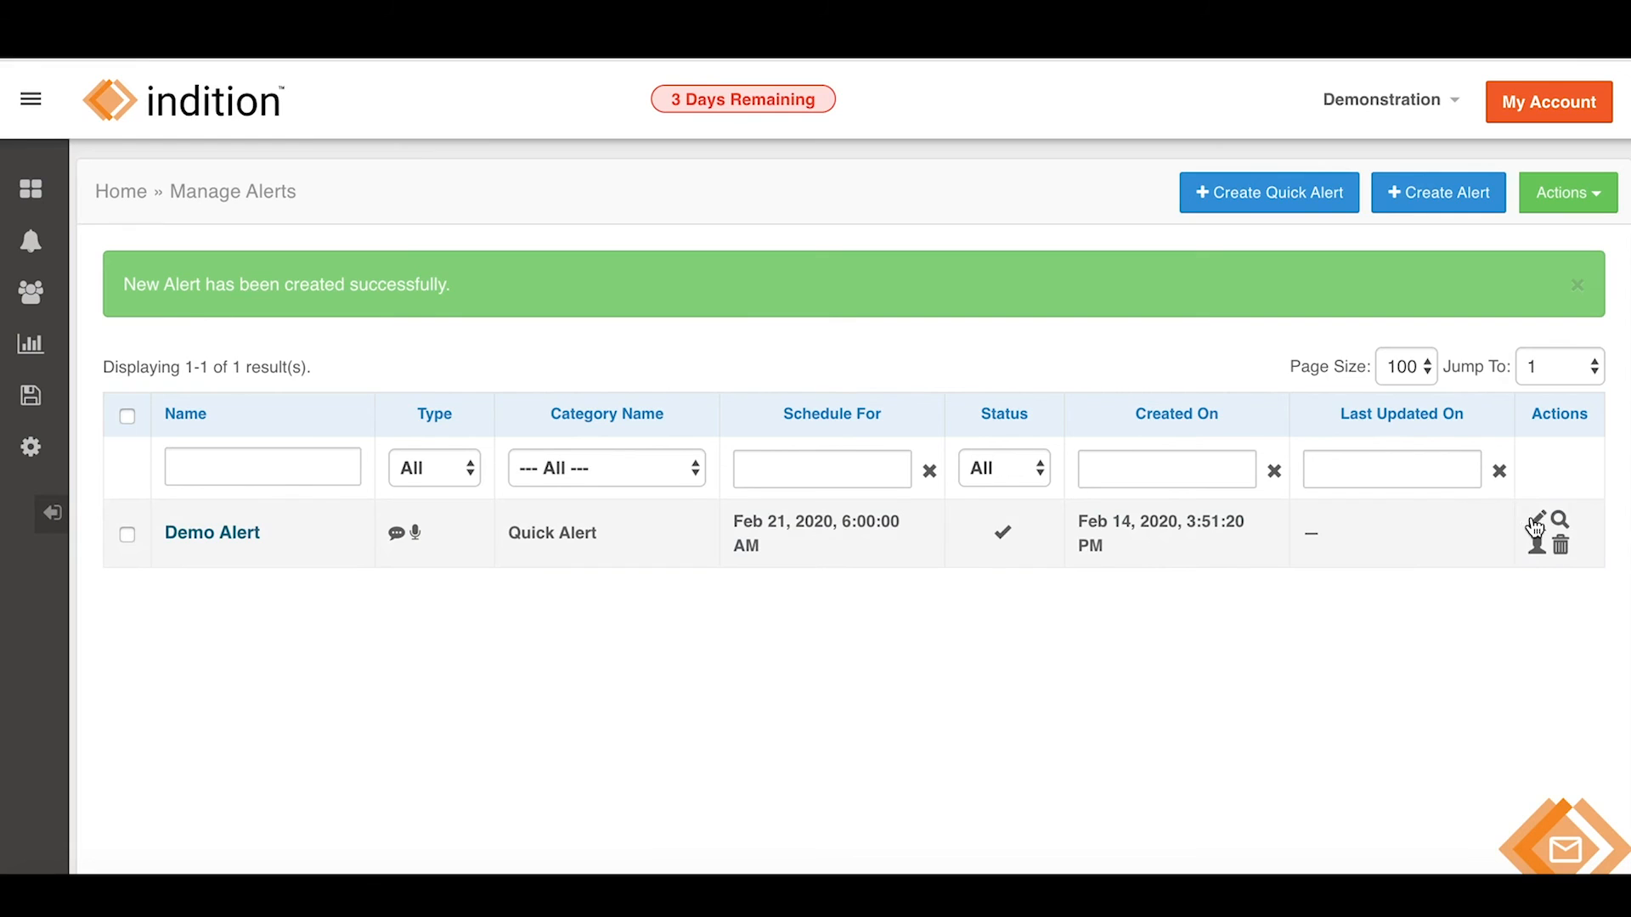
left_click(1564, 523)
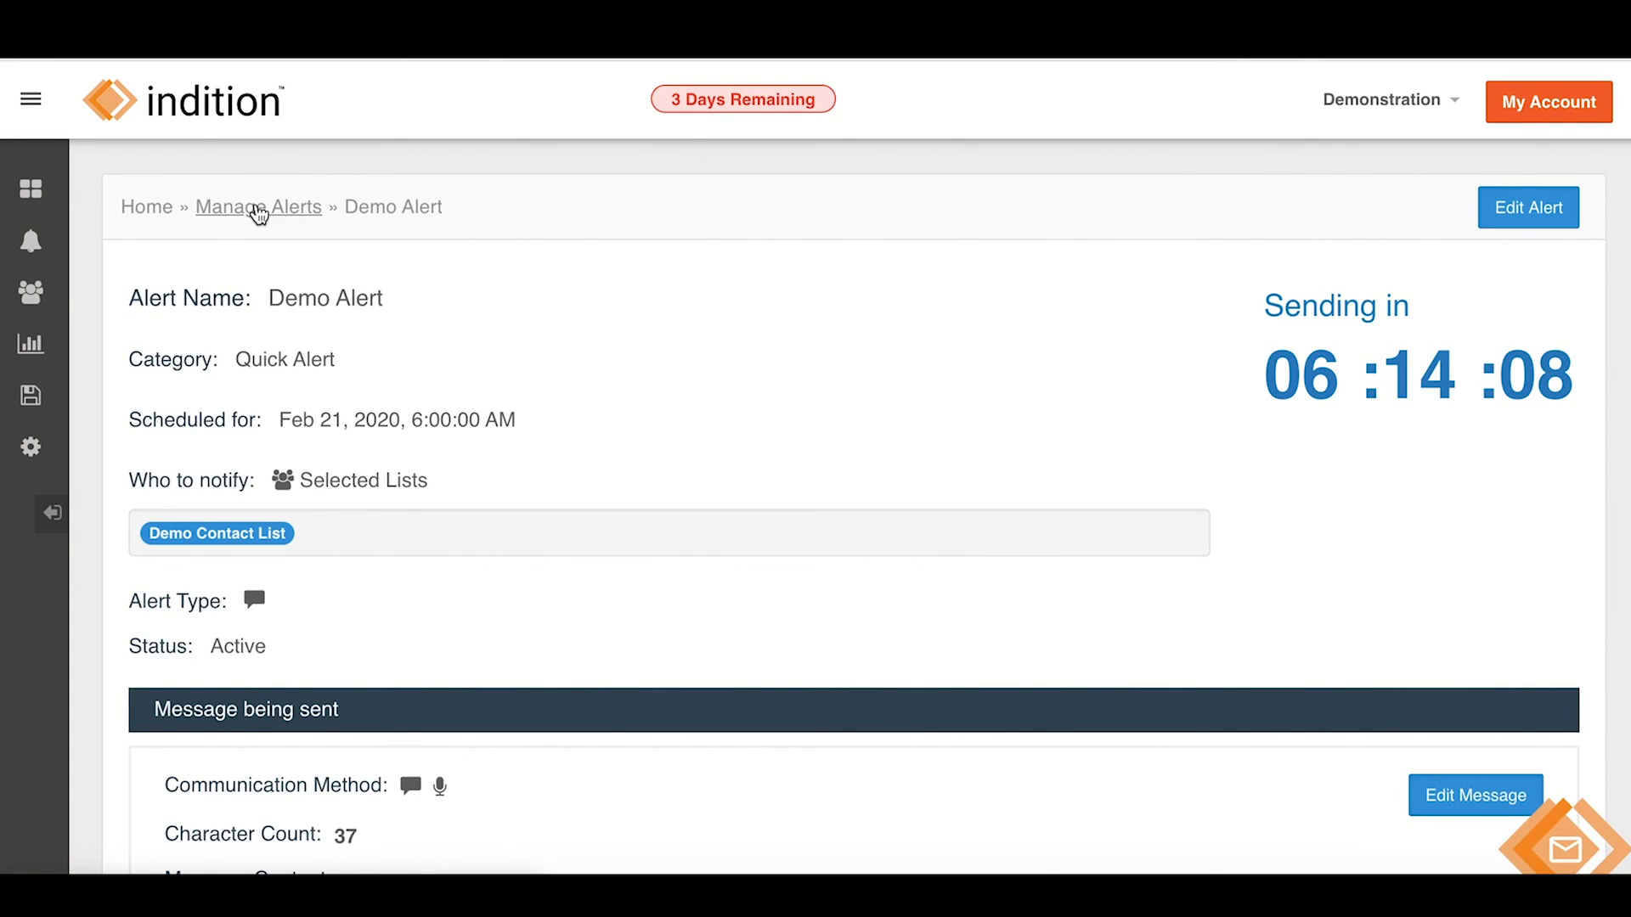
left_click(258, 207)
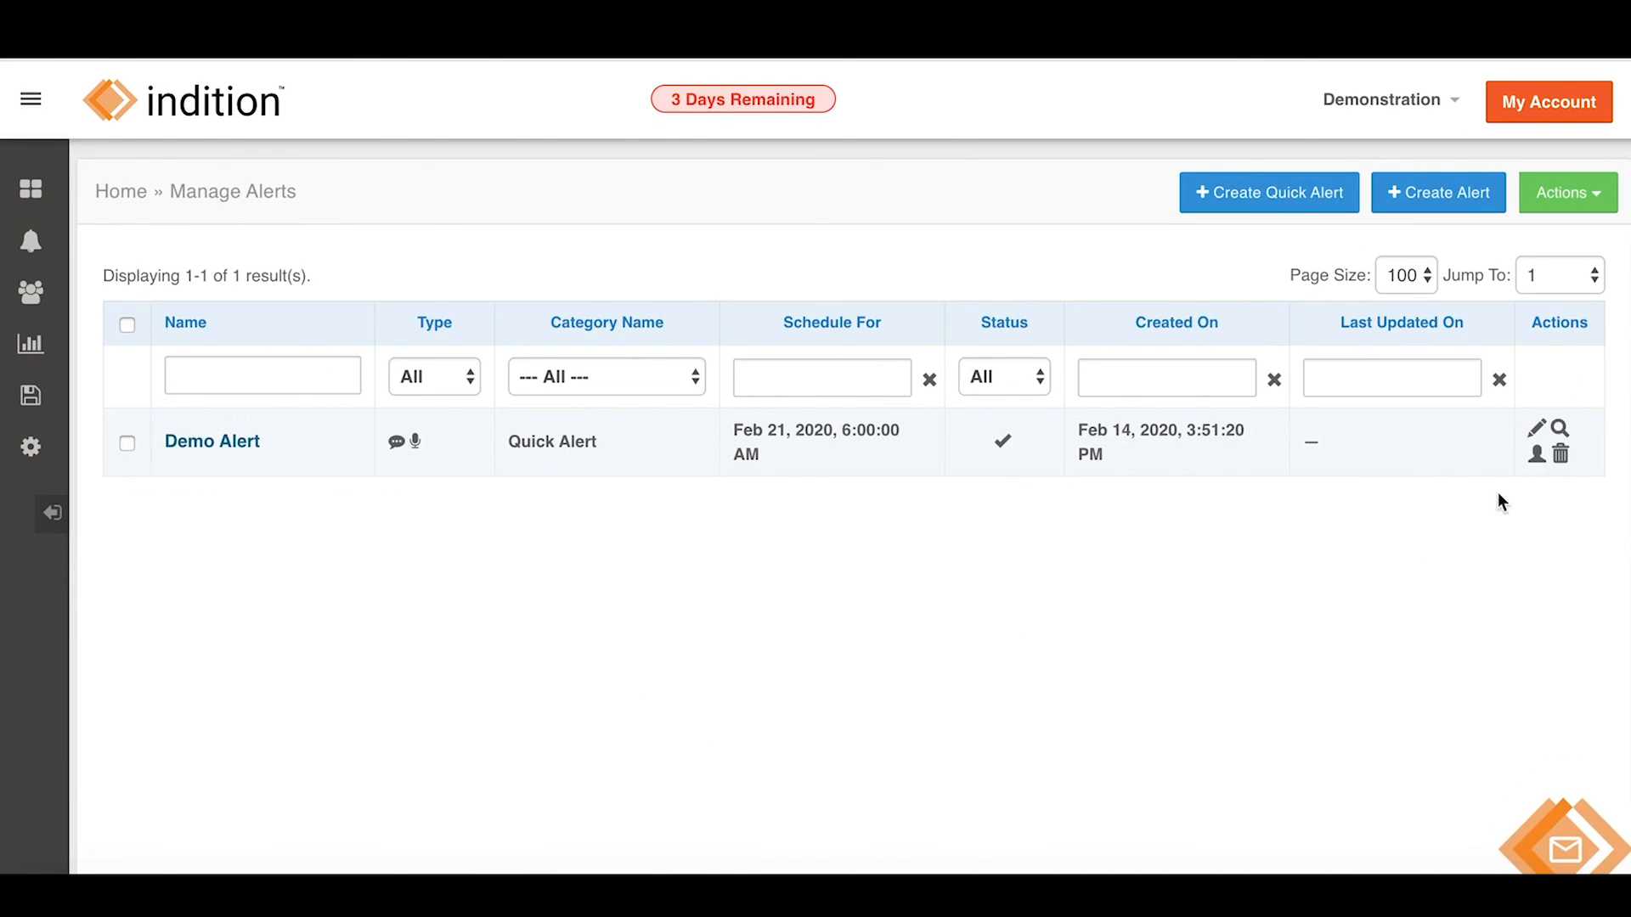